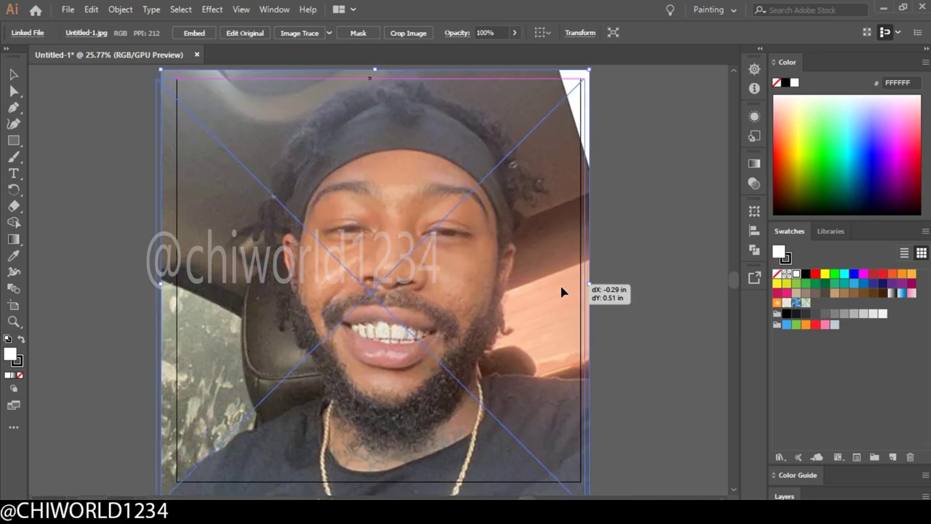
- Fit the reference photo, set a 0.5 pt pressure-sensitive calligraphic brush, and stroke the first nostril curve
left_click_drag(560, 282, 557, 284)
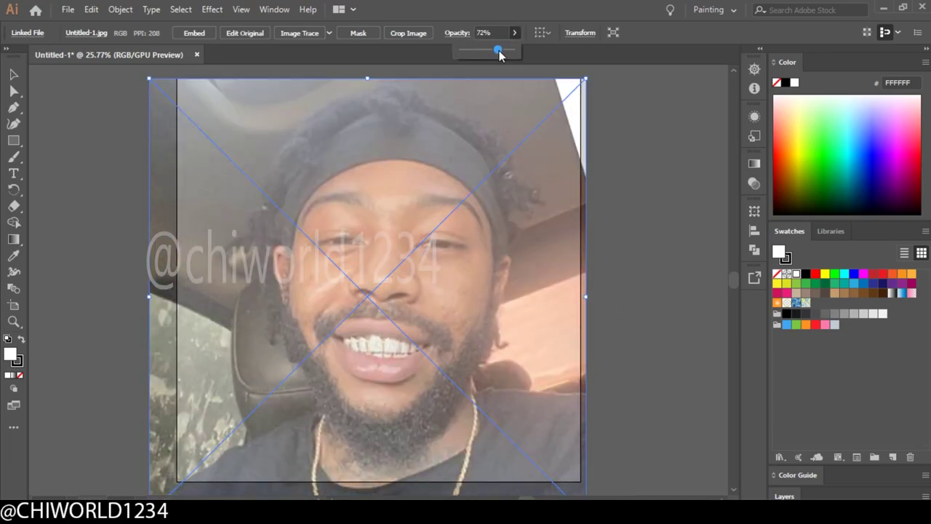
left_click(500, 384)
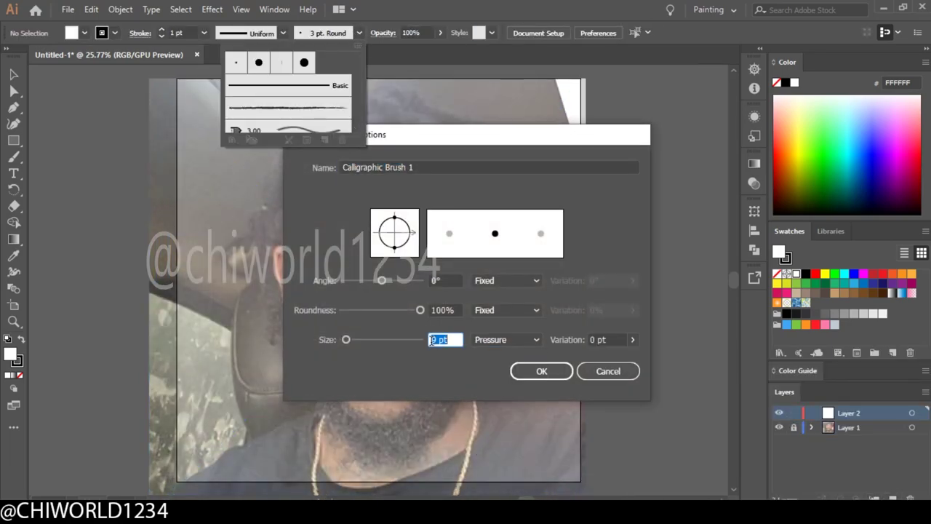
left_click(204, 33)
mouse_move(273, 245)
left_mouse_down()
mouse_move(298, 324)
mouse_move(415, 354)
mouse_move(484, 338)
left_mouse_up()
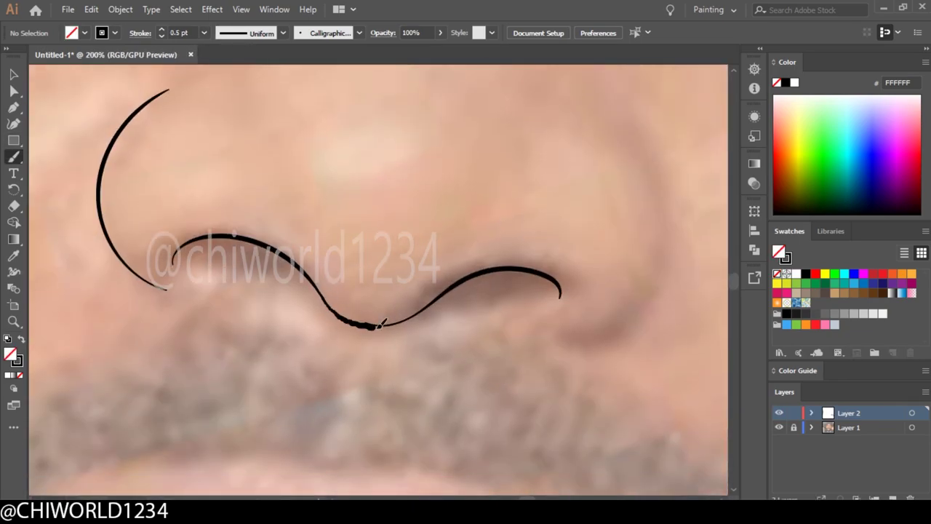
- Redraw the lower nostril curve and trace the inner nostril lines of the nose
key("ctrl+z")
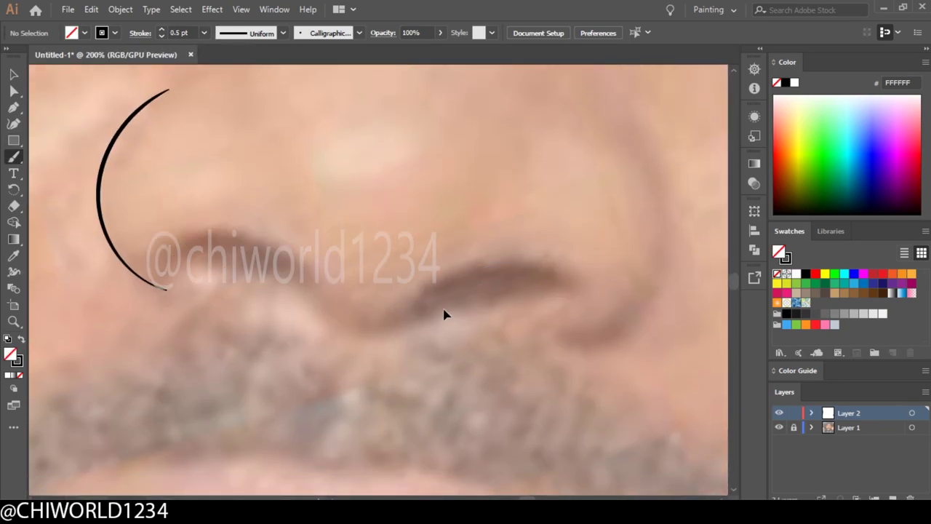
mouse_move(174, 256)
left_mouse_down()
mouse_move(343, 315)
mouse_move(560, 291)
left_mouse_up()
key("ctrl+minus")
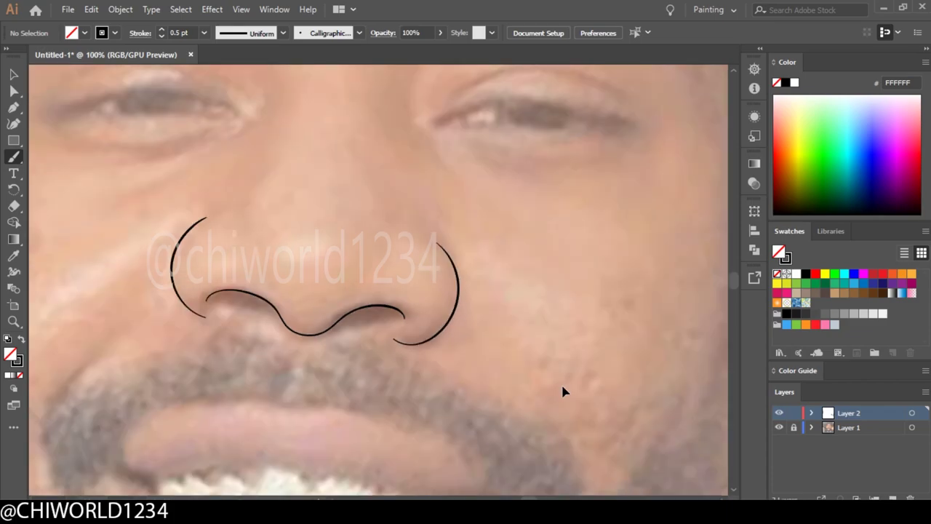
key("ctrl+plus")
key("ctrl+plus")
left_click_drag(306, 325, 490, 321)
key("ctrl+plus")
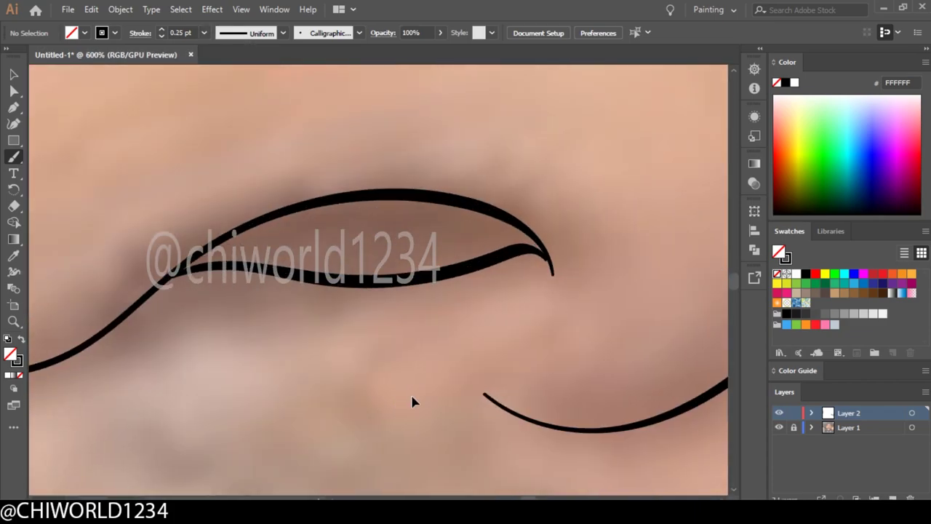
key("ctrl+plus")
left_click_drag(200, 220, 627, 277)
key("ctrl+minus")
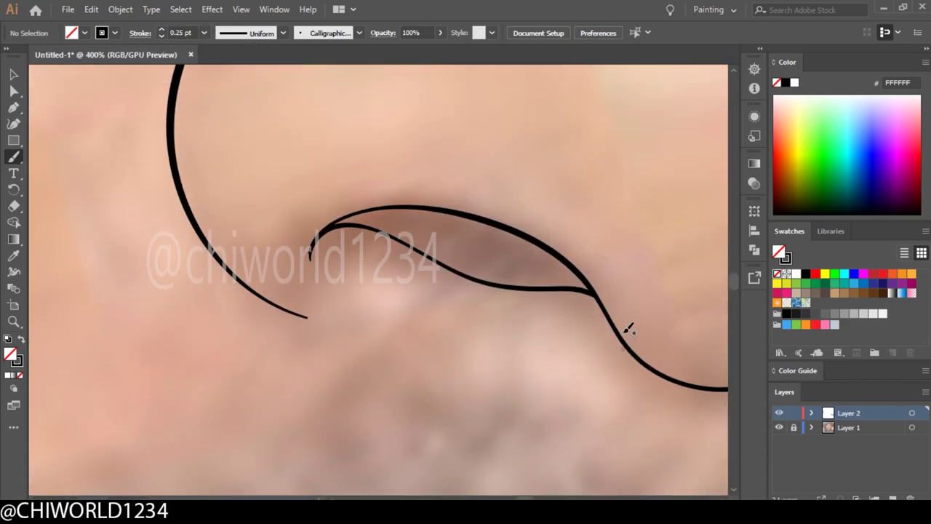
key("ctrl+z")
left_click_drag(314, 223, 595, 299)
key("ctrl+minus")
key("ctrl+minus")
key("ctrl+minus")
- Trace the upper lid, lower lid and crease of the first eye
key("ctrl+plus")
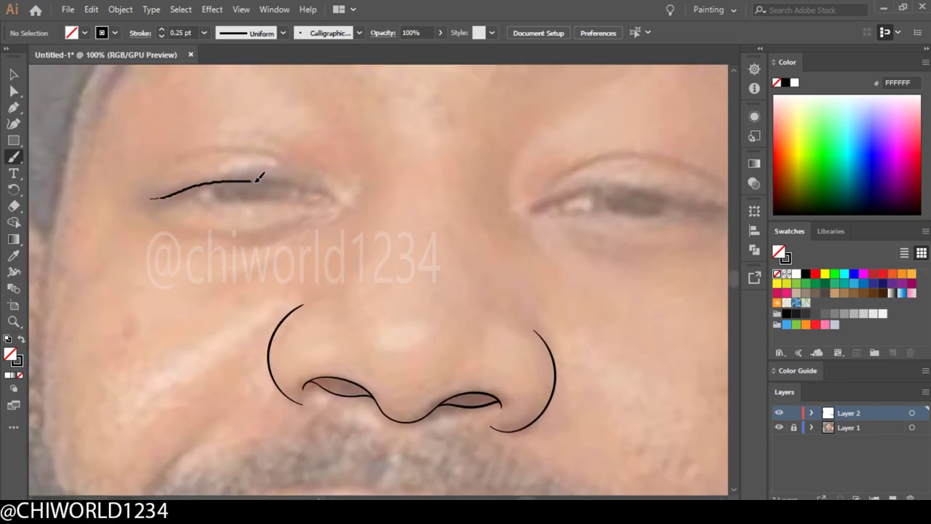
mouse_move(155, 193)
left_mouse_down()
mouse_move(332, 208)
mouse_move(385, 191)
mouse_move(587, 218)
left_mouse_up()
key("ctrl+minus")
key("ctrl+z")
key("ctrl+plus")
key("ctrl+plus")
key("ctrl+plus")
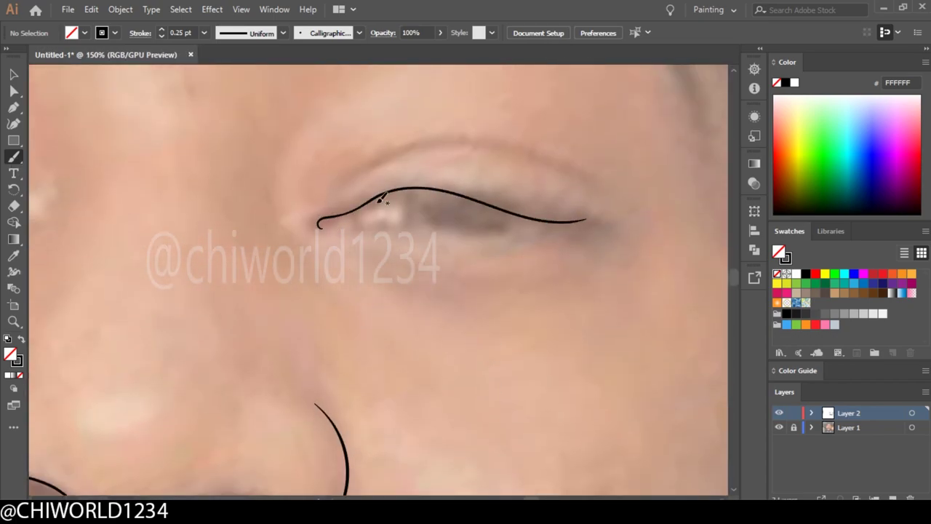
mouse_move(334, 228)
left_mouse_down()
mouse_move(483, 233)
mouse_move(586, 218)
left_mouse_up()
left_click_drag(319, 203, 399, 157)
left_click_drag(378, 163, 587, 181)
- Add the left eye's crease and lower lid, plus crease lines under both eyes
key("ctrl+minus")
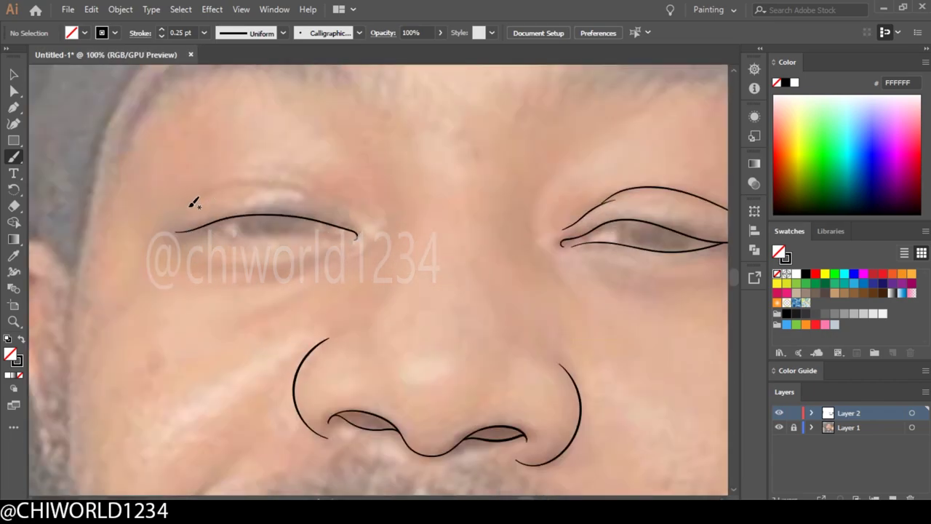
left_click_drag(192, 204, 355, 221)
key("ctrl+plus")
key("ctrl+plus")
left_click_drag(222, 207, 518, 227)
left_click_drag(272, 292, 544, 312)
key("ctrl+minus")
key("ctrl+minus")
key("ctrl+minus")
key("ctrl+minus")
key("ctrl+minus")
key("ctrl+plus")
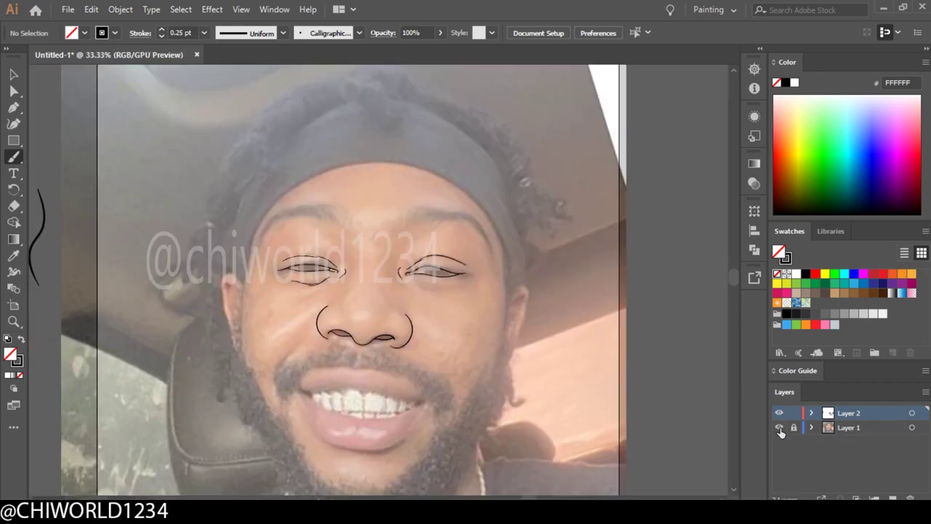
key("ctrl+plus")
- Outline the upper lip along the teeth and draw the lower lip line
key("ctrl+plus")
key("ctrl+plus")
scroll(580, 404, "down", 1)
left_click_drag(89, 292, 657, 349)
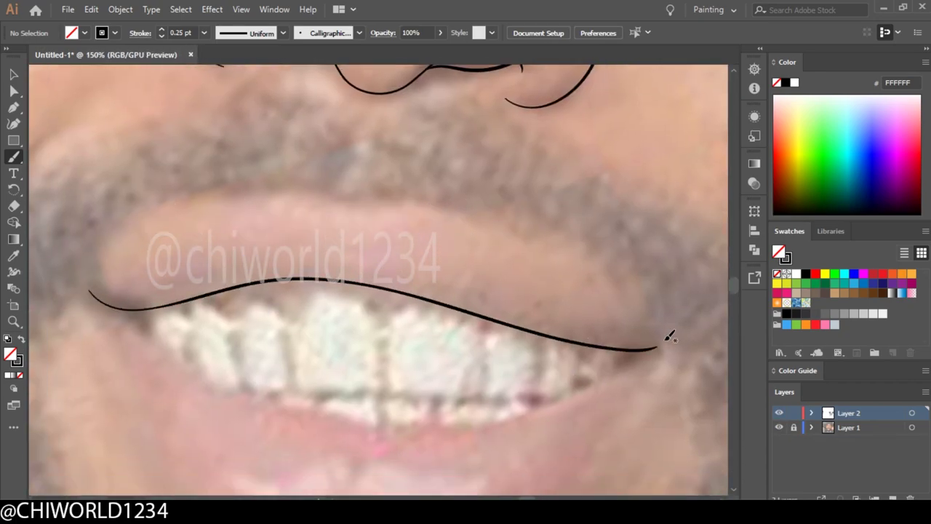
left_click_drag(89, 275, 660, 349)
key("ctrl+minus")
key("ctrl+plus")
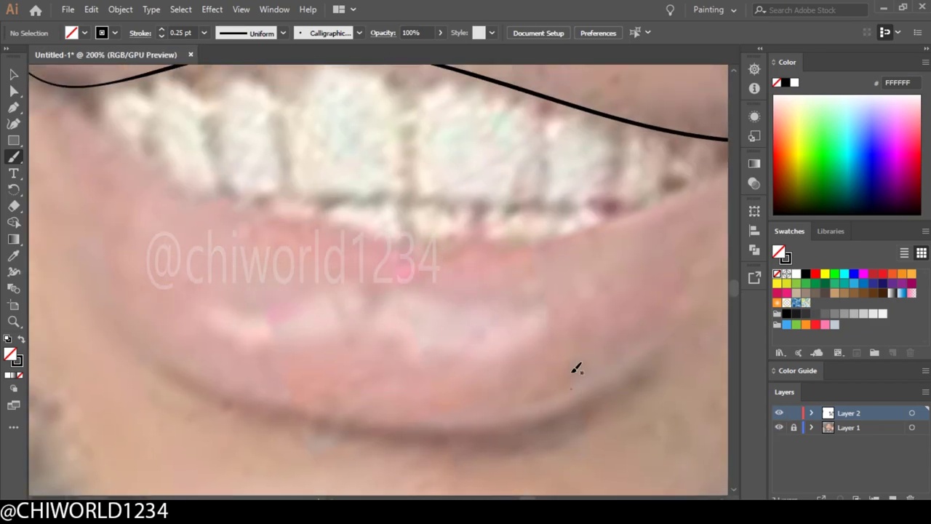
scroll(378, 277, "up", 5)
mouse_move(128, 195)
left_mouse_down()
mouse_move(575, 275)
mouse_move(646, 245)
left_mouse_up()
key("ctrl+z")
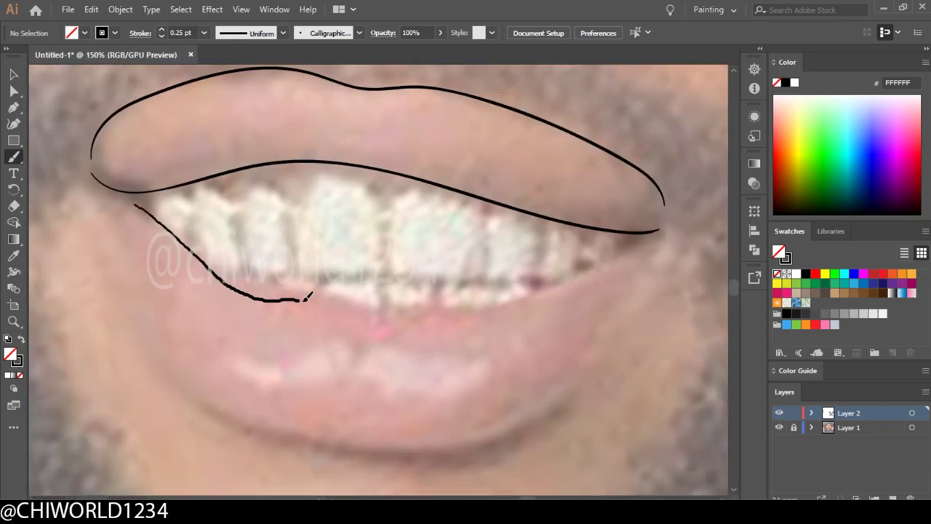
mouse_move(90, 183)
left_mouse_down()
mouse_move(170, 349)
mouse_move(659, 254)
left_mouse_up()
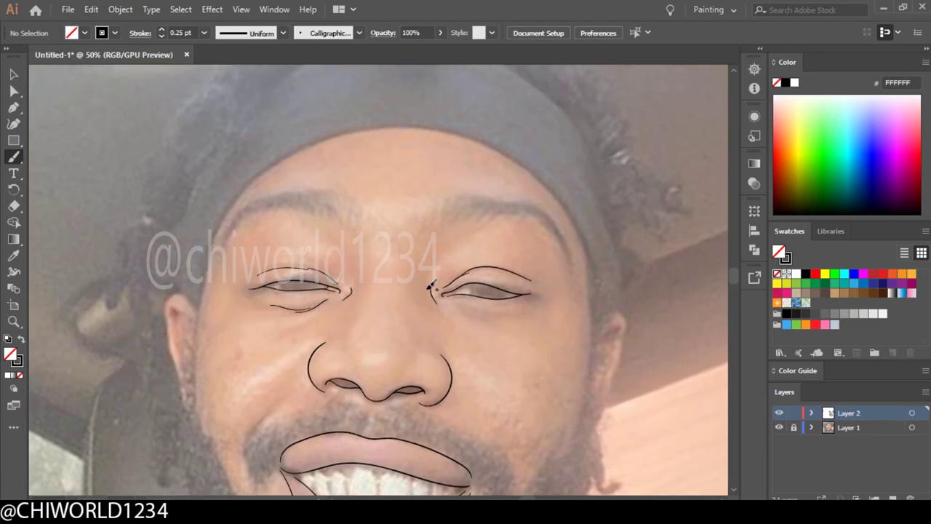
- Extend the inner right-eye line and set the stroke weight to 0.5 pt
left_click_drag(431, 286, 435, 264)
key("ctrl+plus")
key("ctrl+minus")
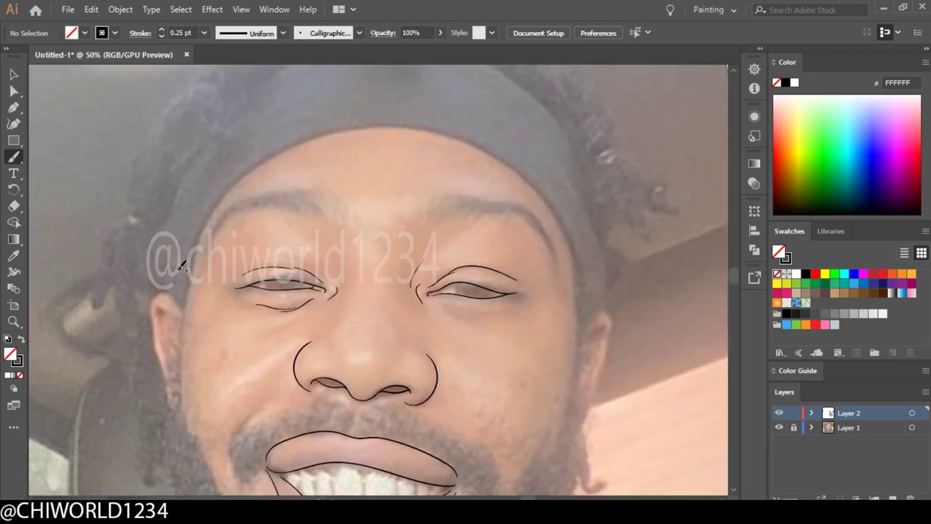
left_click(204, 33)
left_click(218, 78)
- Draw the head outline over the top with a 0.75 pt stroke
mouse_move(184, 309)
left_mouse_down()
mouse_move(231, 191)
mouse_move(531, 183)
left_mouse_up()
key("ctrl+minus")
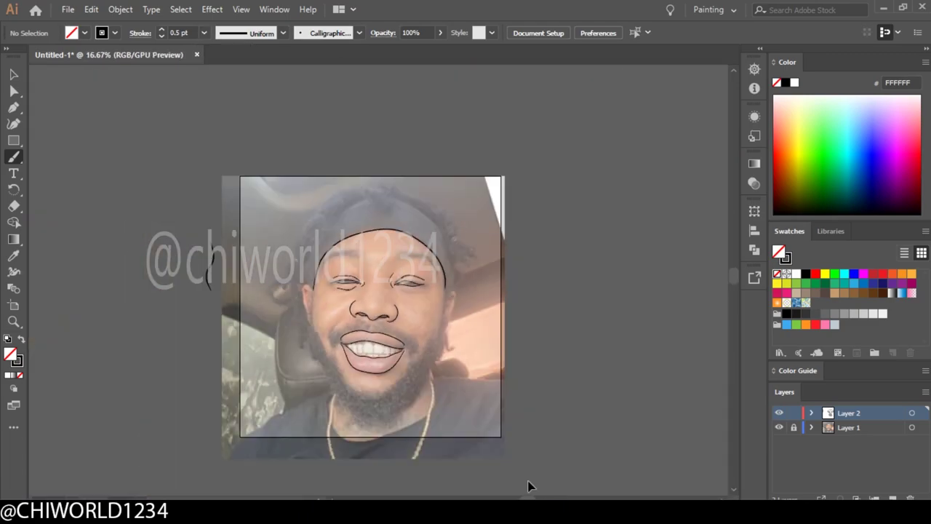
key("ctrl+plus")
key("ctrl+z")
left_click(161, 29)
mouse_move(185, 346)
left_mouse_down()
mouse_move(194, 316)
mouse_move(580, 362)
left_mouse_up()
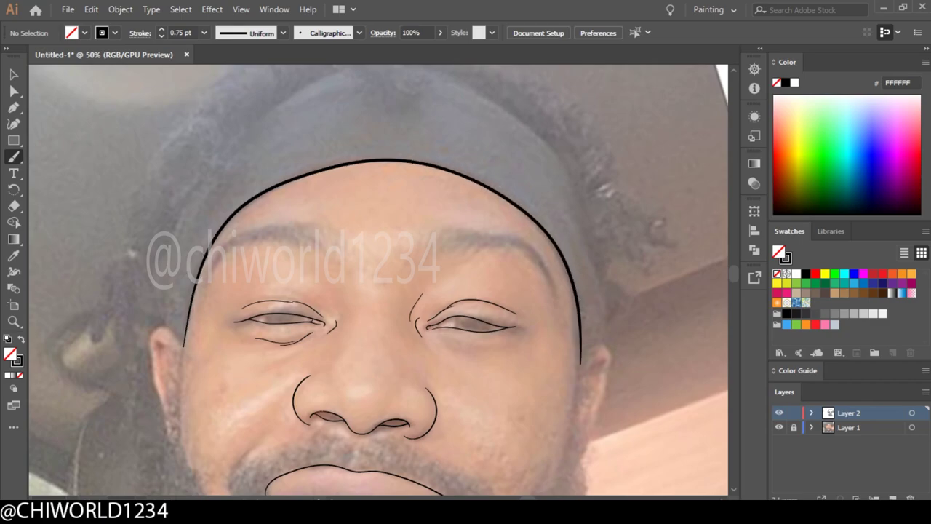
key("ctrl+minus")
key("ctrl+plus")
key("ctrl+plus")
- Outline the left and right ears
left_click_drag(177, 353, 145, 183)
key("ctrl+minus")
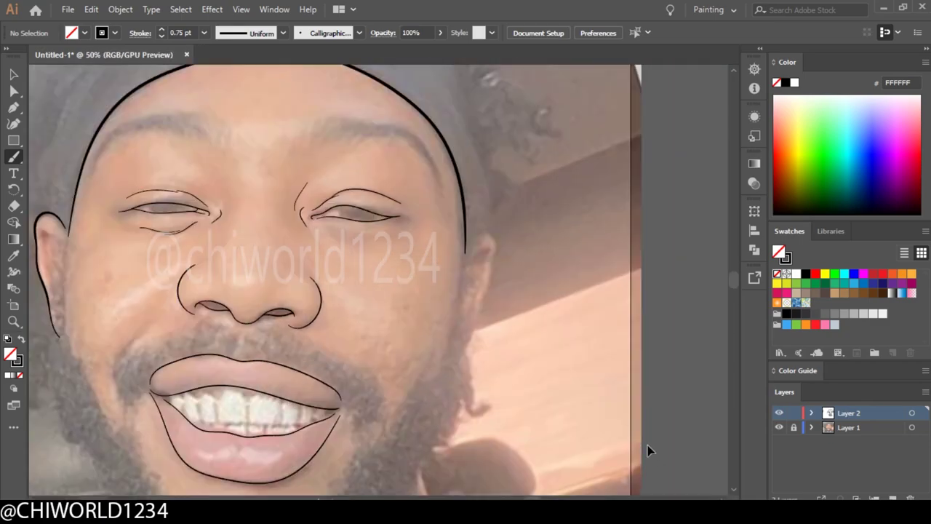
key("ctrl+plus")
left_click_drag(537, 206, 484, 378)
key("ctrl+minus")
key("ctrl+minus")
key("ctrl+minus")
key("ctrl+plus")
- Switch to the Pencil tool with a black fill and no stroke
left_click_drag(13, 157, 64, 191)
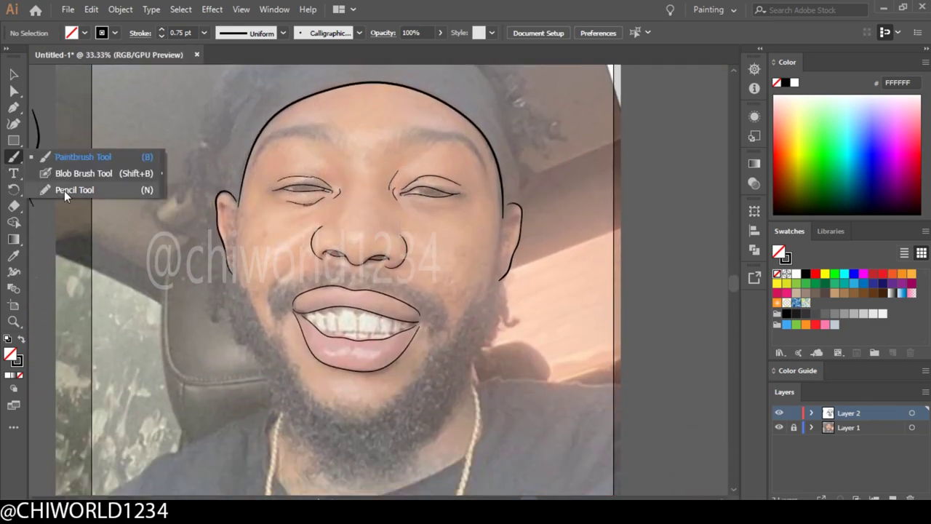
key("shift+x")
key("ctrl+plus")
key("ctrl+plus")
key("ctrl+plus")
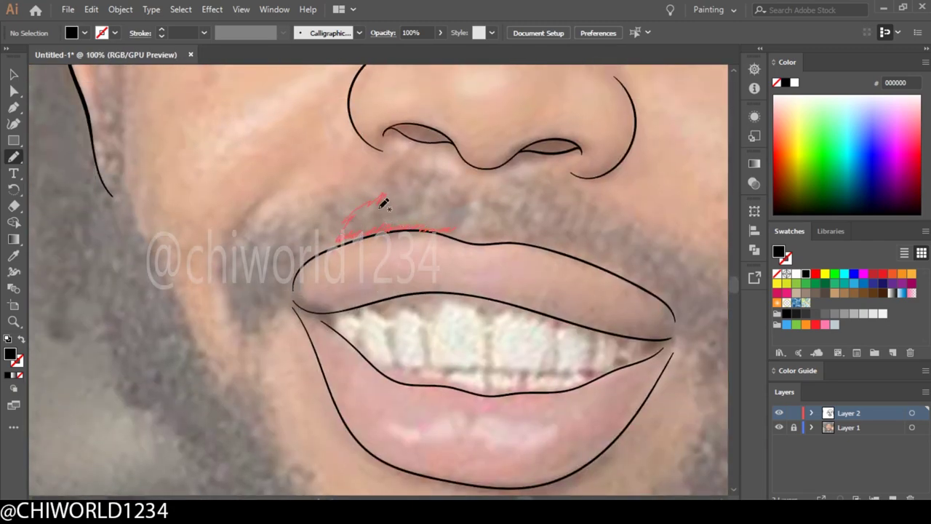
- Delete a first mustache scribble and adjust the Pencil tool settings
left_click_drag(469, 204, 457, 224)
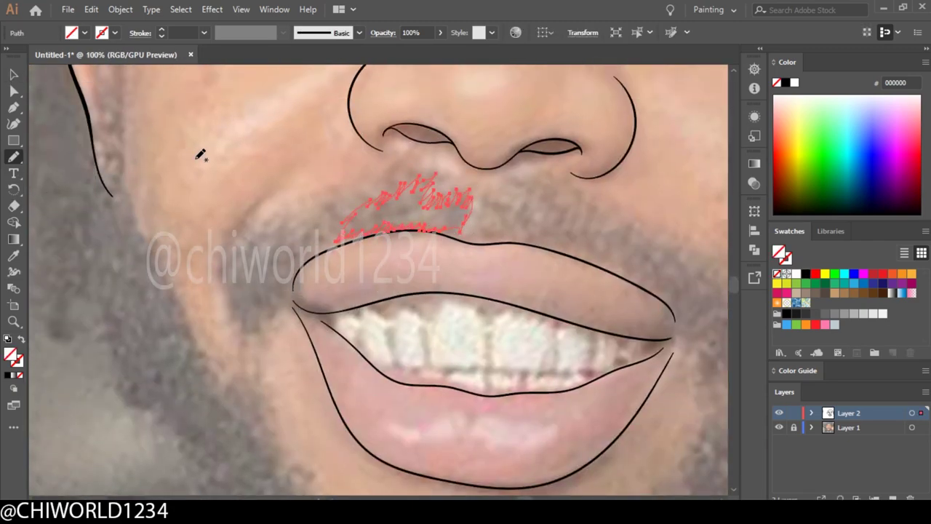
left_click(13, 74)
key("Delete")
double_click(13, 156)
left_click(473, 335)
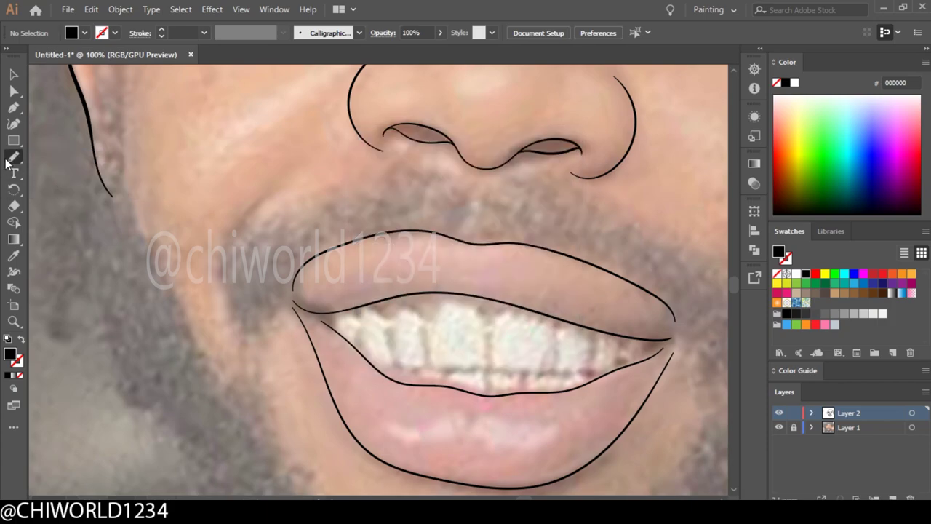
double_click(13, 157)
left_click(477, 363)
- Draw spiky black mustache hair above the lip toward the left mouth corner
mouse_move(472, 193)
left_mouse_down()
mouse_move(459, 222)
mouse_move(386, 271)
left_mouse_up()
scroll(471, 254, "up", 1)
key("ctrl+plus")
scroll(437, 233, "down", 1)
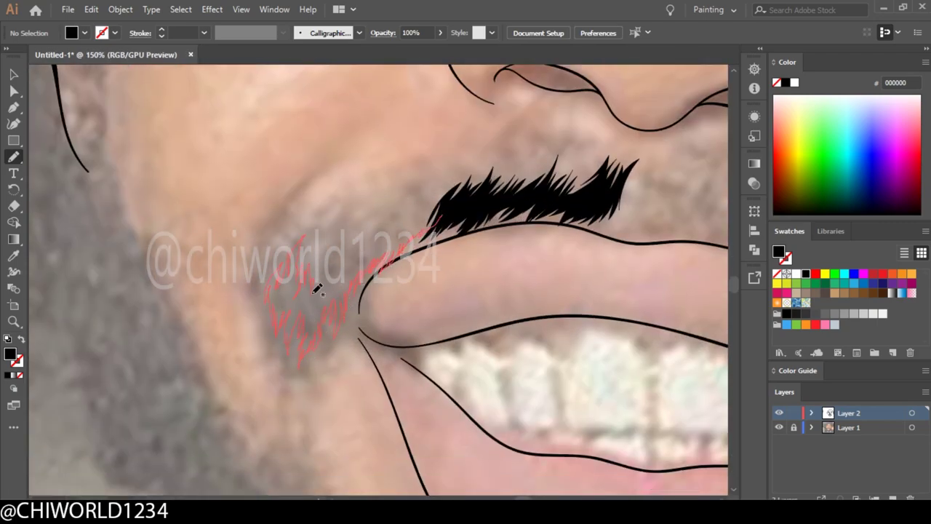
left_click_drag(438, 210, 439, 211)
key("ctrl+0")
left_click(779, 427)
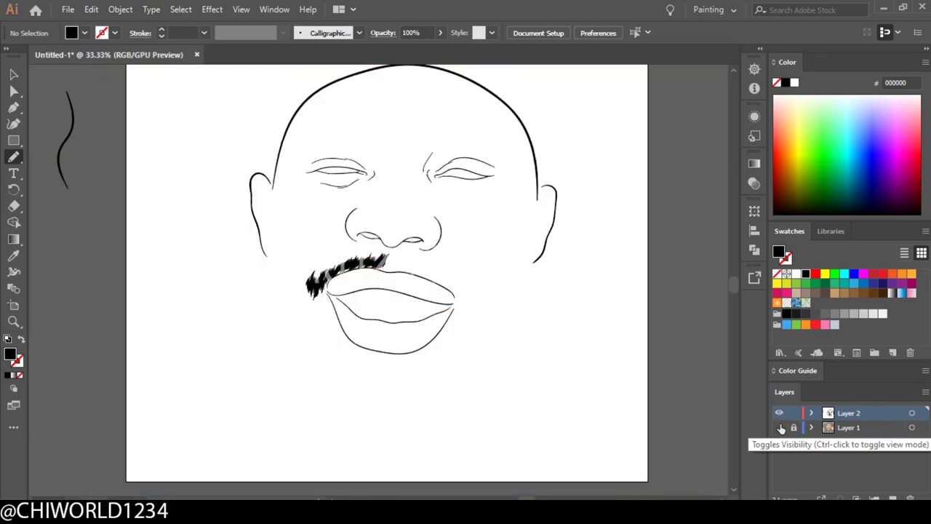
key("ctrl+1")
- Draw the right half of the mustache from the right mouth corner
left_click_drag(514, 350, 514, 351)
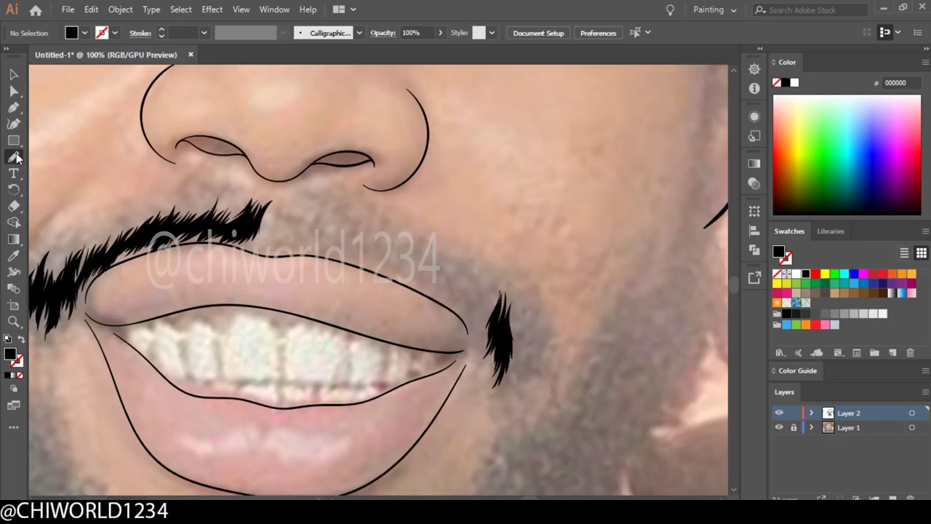
double_click(13, 156)
left_click(476, 359)
left_click_drag(477, 323, 478, 325)
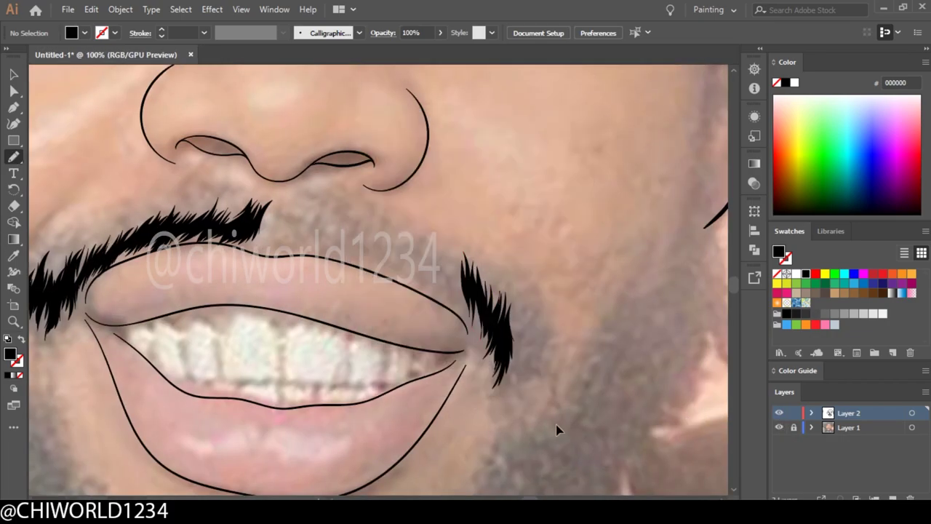
scroll(558, 430, "left", 2)
left_click_drag(504, 285, 501, 264)
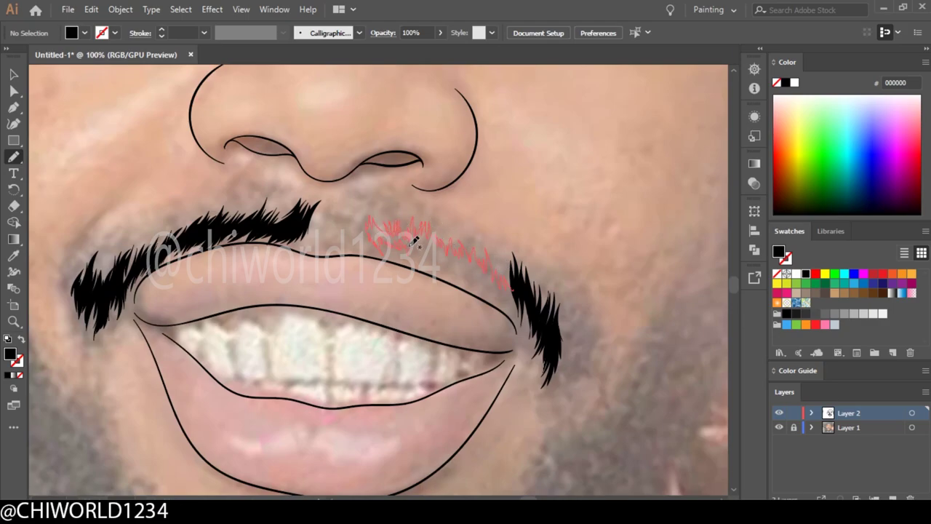
left_click_drag(507, 291, 508, 292)
key("ctrl+0")
key("ctrl+plus")
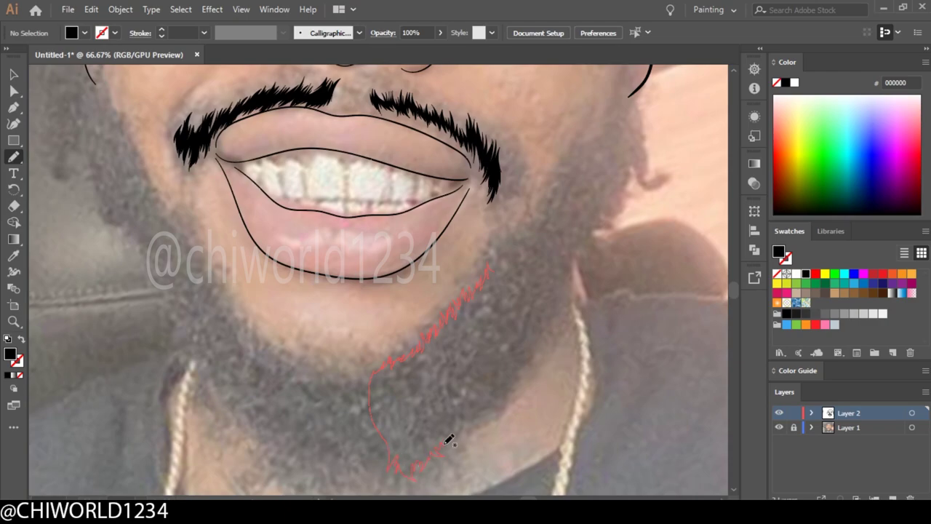
- Close black beard sections along the chin down to the existing beard
left_click_drag(526, 360, 526, 359)
key("ctrl+0")
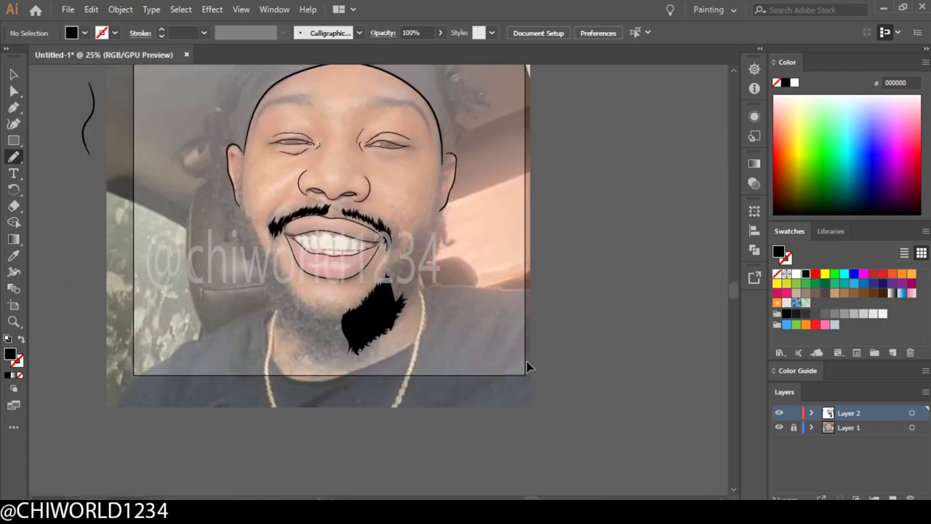
key("ctrl+plus")
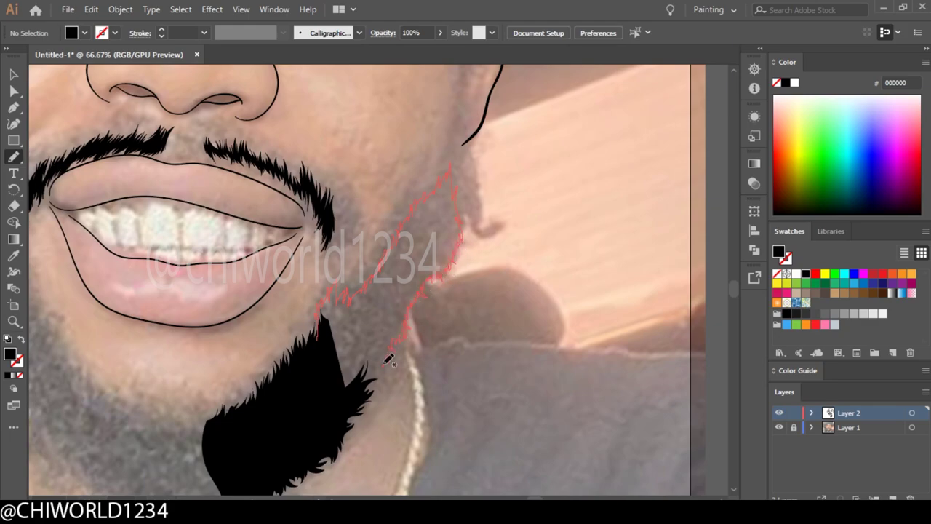
left_click_drag(386, 362, 327, 454)
left_click_drag(386, 371, 387, 371)
key("ctrl+minus")
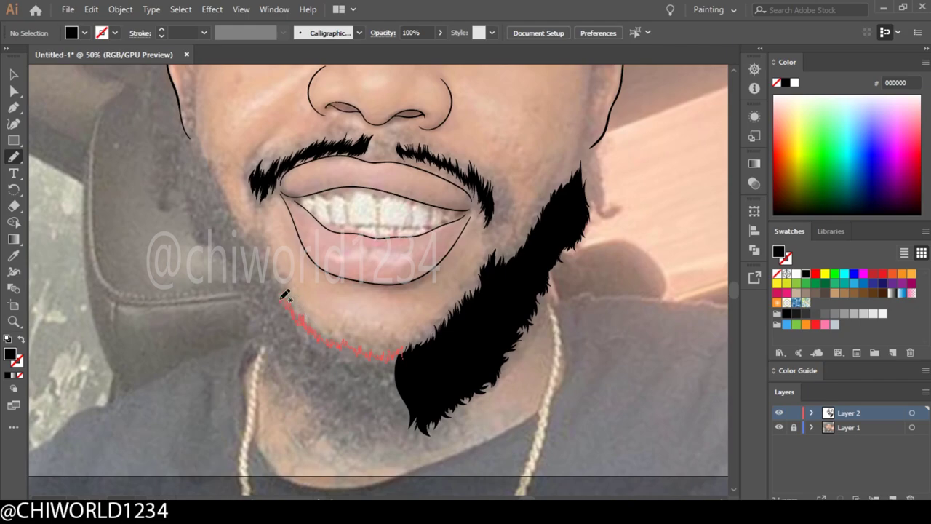
- Fill the left jaw, neck and lower beard edge under the chin with black
mouse_move(260, 267)
left_mouse_down()
mouse_move(436, 426)
mouse_move(473, 353)
left_mouse_up()
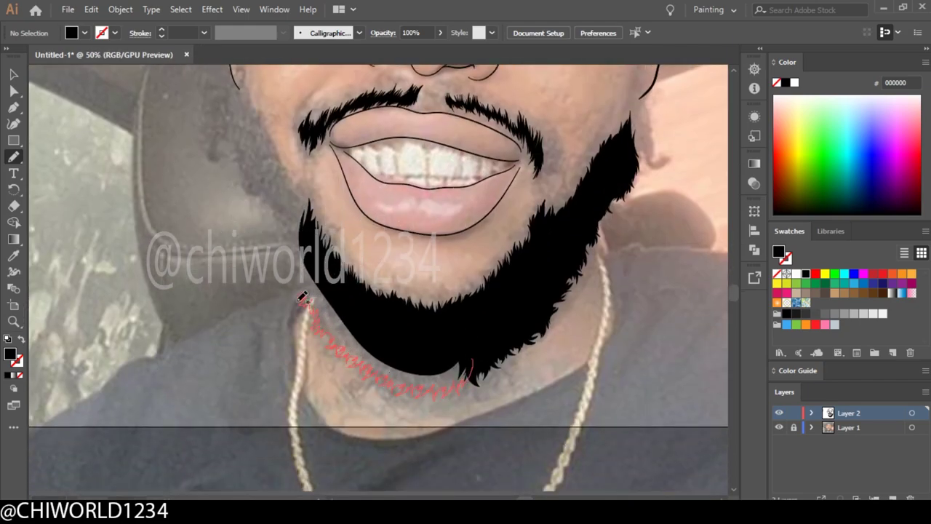
left_click_drag(302, 297, 368, 308)
key("ctrl+minus")
key("ctrl+plus")
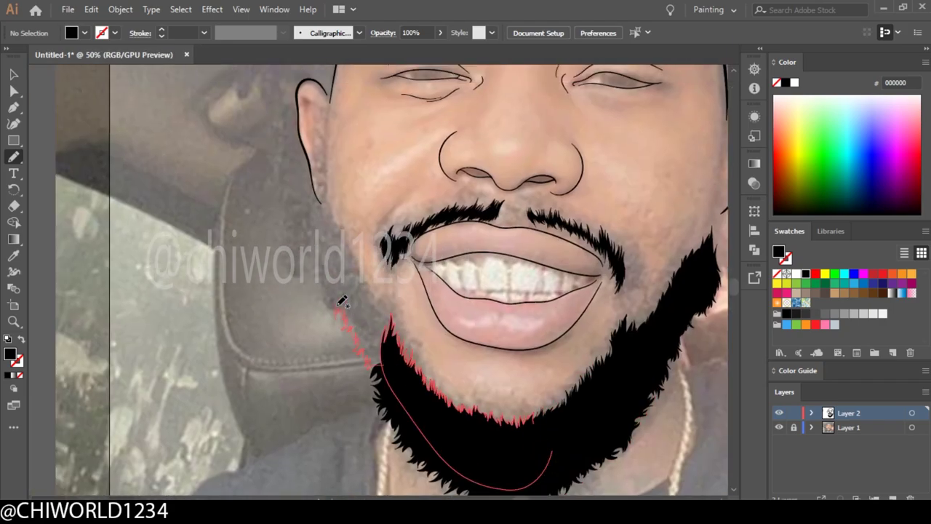
left_click_drag(328, 188, 327, 189)
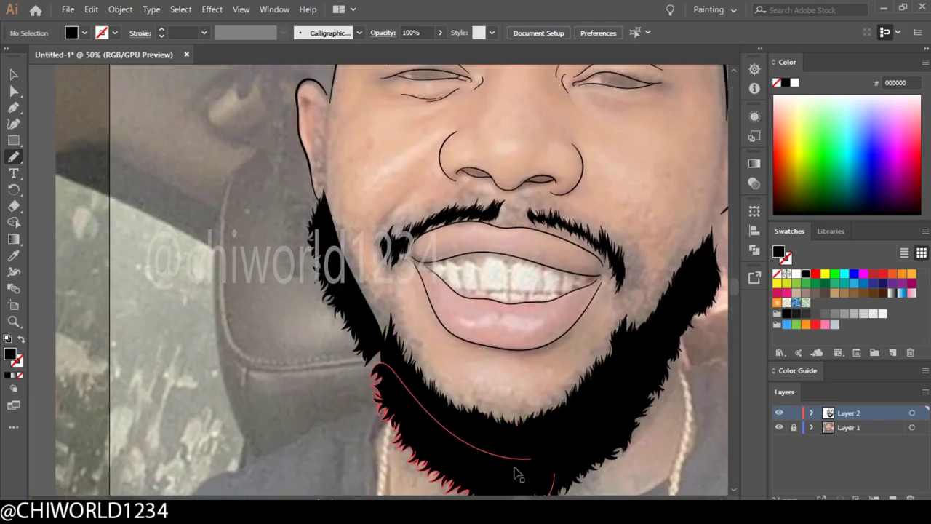
key("ctrl+plus")
scroll(398, 368, "up", 1)
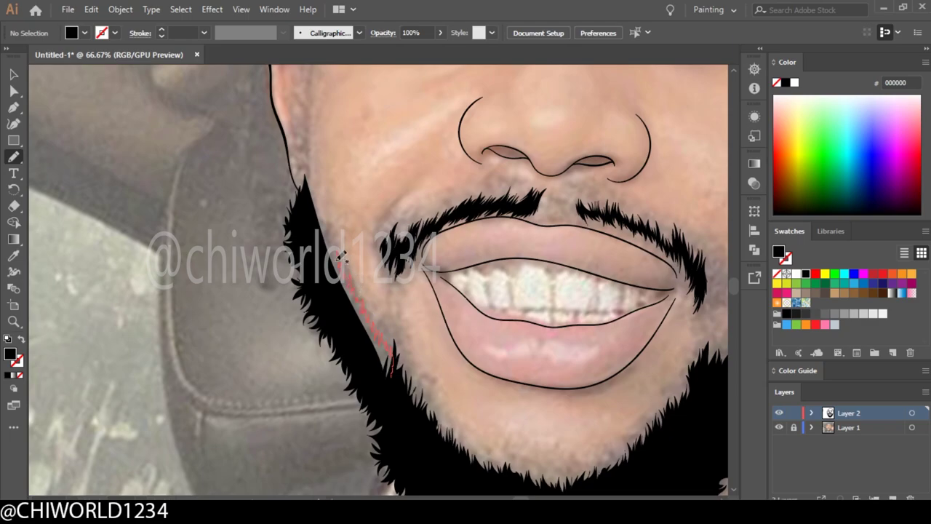
- Trace the left jaw edge, hide the photo, and fill the right jaw and sideburn
left_click_drag(310, 166, 309, 171)
key("ctrl+minus")
left_click(779, 427)
key("ctrl+plus")
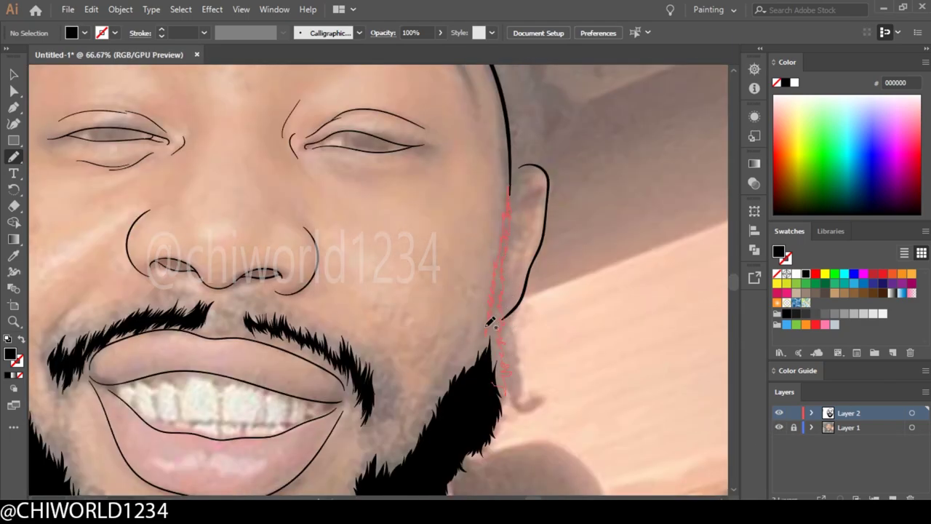
left_click_drag(490, 322, 477, 349)
key("ctrl+plus")
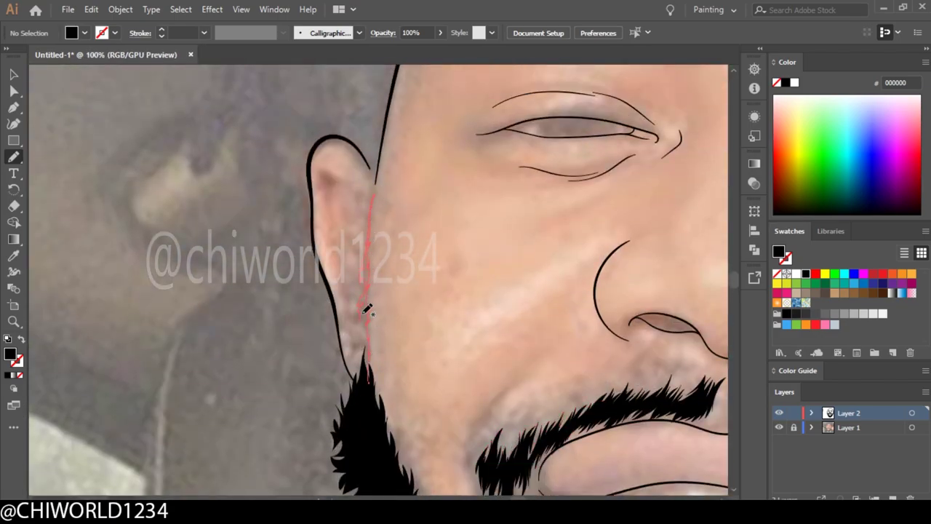
left_click_drag(366, 309, 360, 276)
key("ctrl+minus")
- Toggle the reference photo and fill both nostrils with black
left_click(779, 427)
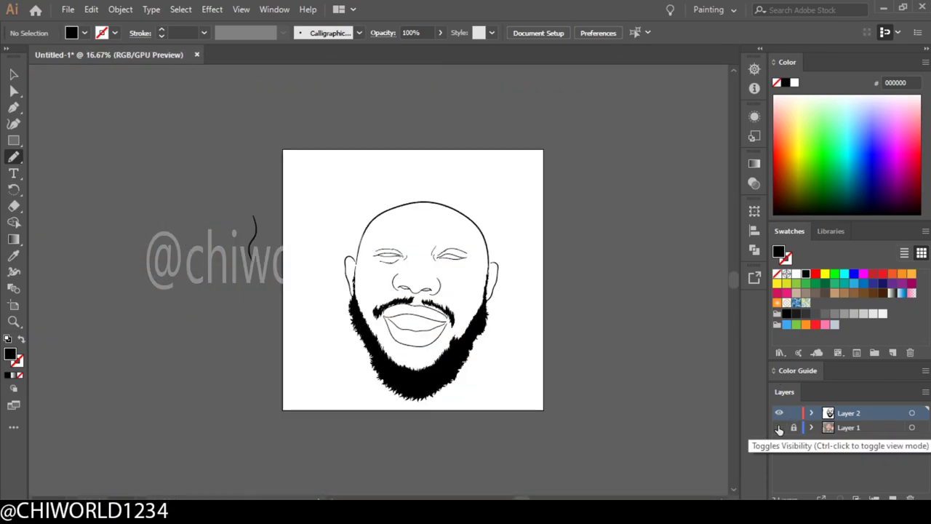
key("ctrl+plus")
mouse_move(320, 329)
left_mouse_down()
mouse_move(433, 285)
mouse_move(327, 325)
left_mouse_up()
scroll(433, 285, "left", 5)
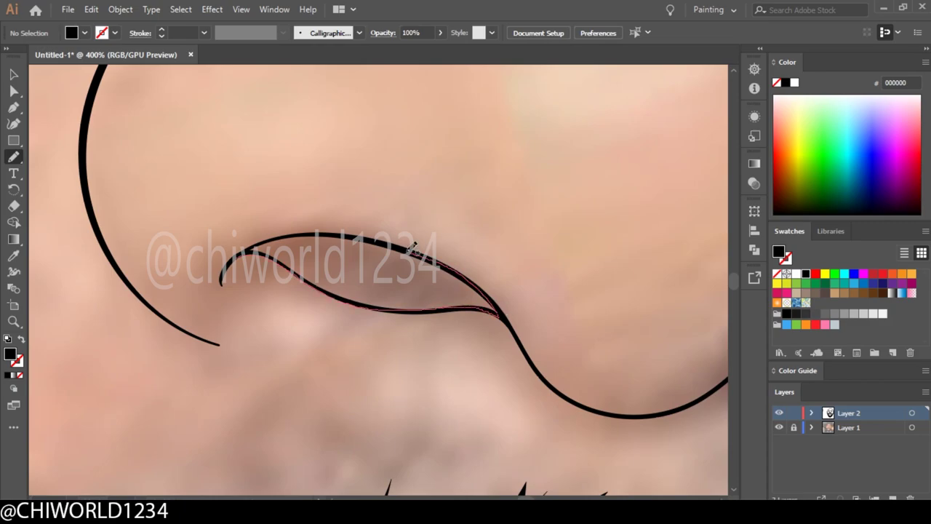
left_click_drag(247, 262, 494, 298)
key("ctrl+minus")
key("ctrl+minus")
key("ctrl+minus")
- Fill the dark part of the left eye with black
key("ctrl+plus")
key("ctrl+plus")
key("ctrl+plus")
scroll(509, 326, "up", 3)
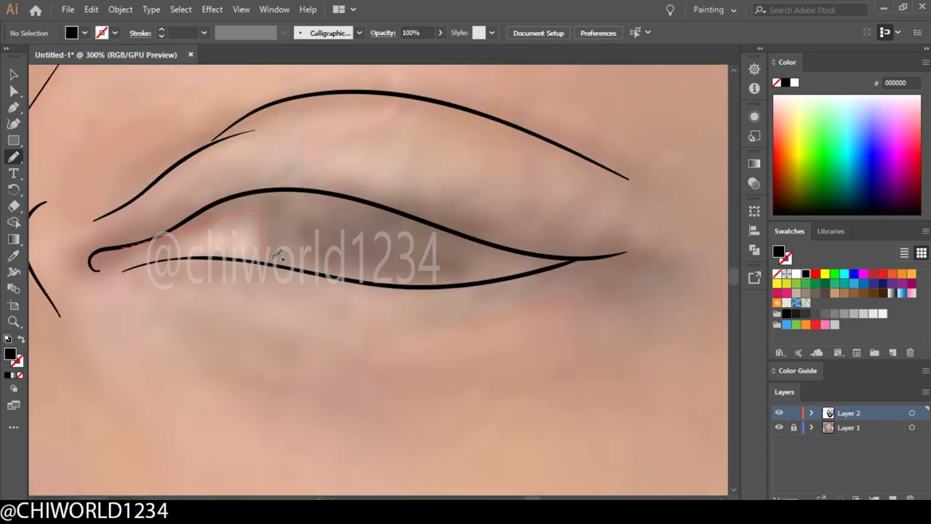
mouse_move(258, 211)
left_mouse_down()
mouse_move(370, 191)
mouse_move(262, 211)
left_mouse_up()
key("ctrl+minus")
scroll(231, 334, "left", 10)
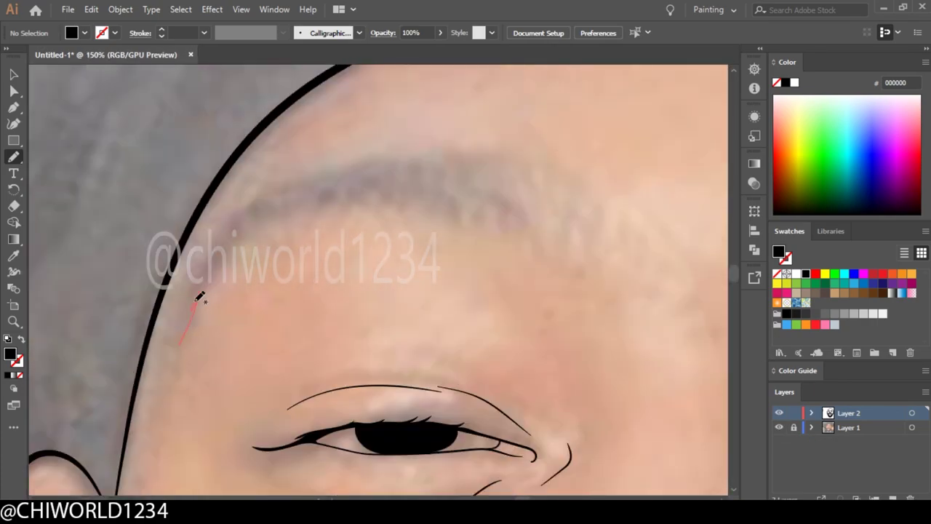
- Draw black filled shapes for the left and right eyebrows and a hair tuft atop the head
mouse_move(313, 214)
left_mouse_down()
mouse_move(451, 208)
mouse_move(390, 161)
left_mouse_up()
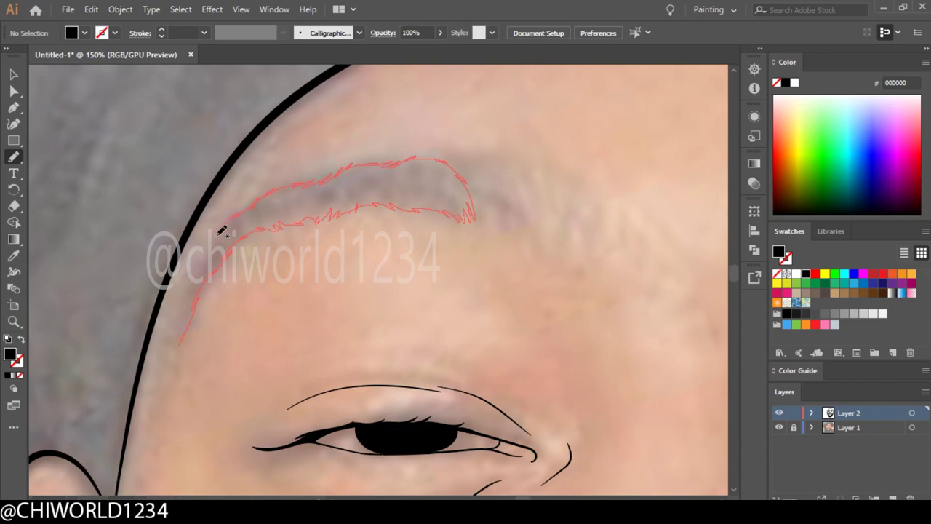
left_click_drag(222, 231, 180, 342)
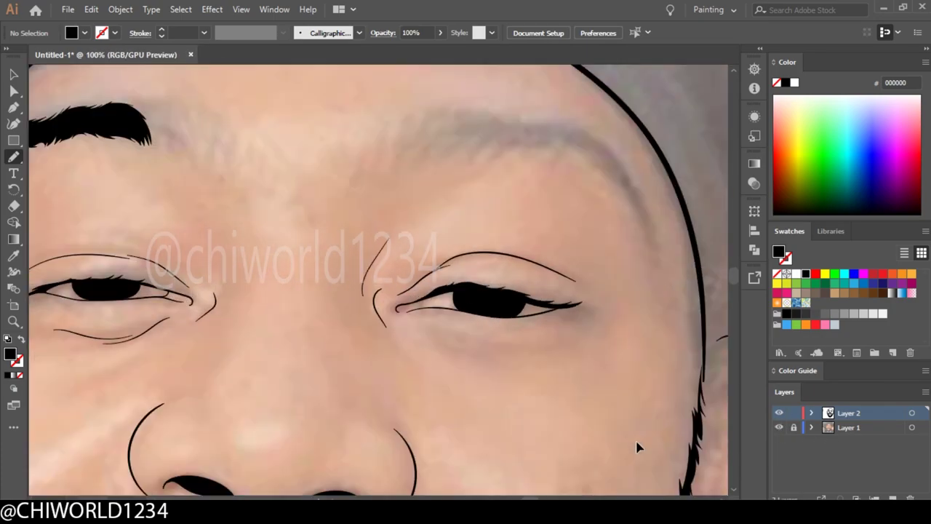
left_click_drag(540, 314, 515, 247)
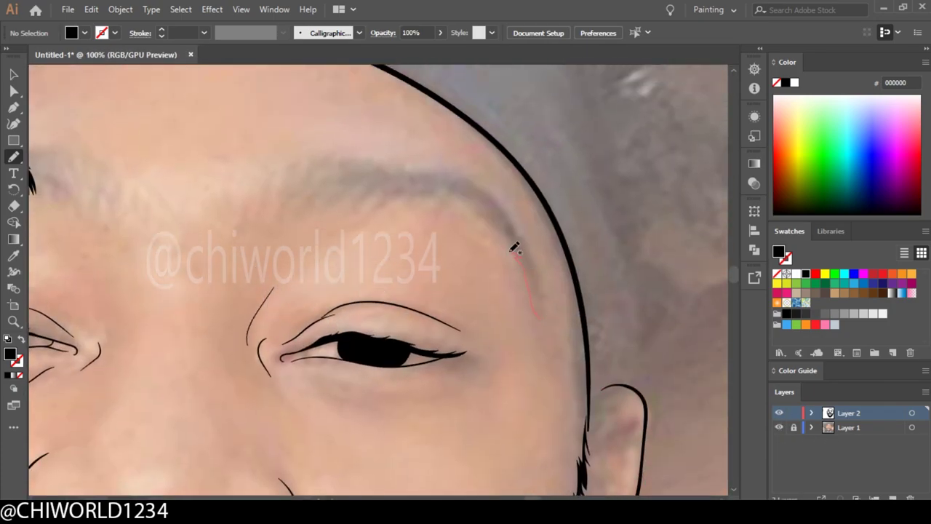
left_click_drag(472, 177, 536, 305)
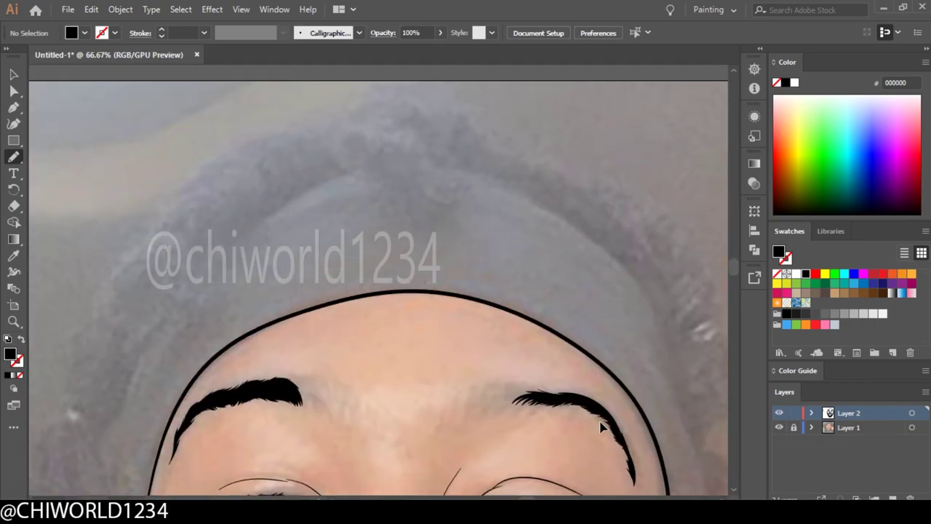
left_click_drag(461, 190, 465, 231)
left_click_drag(362, 201, 357, 207)
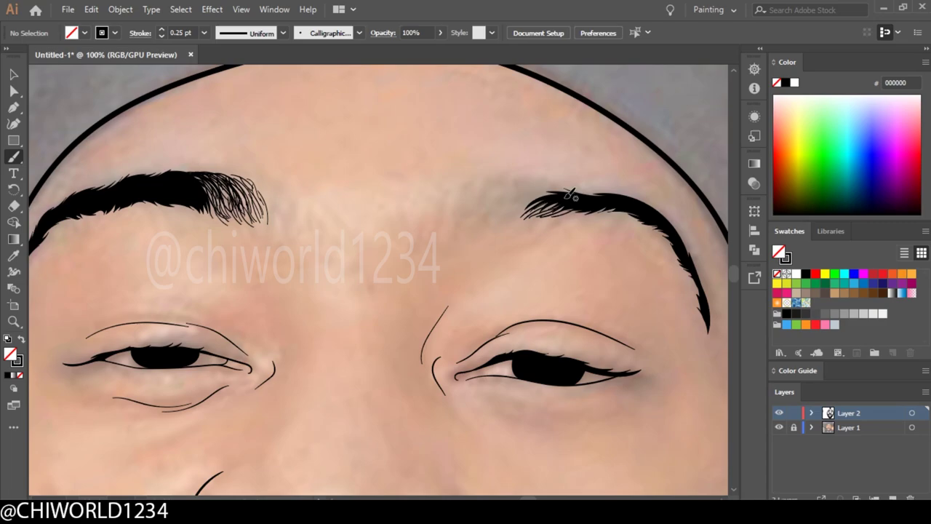
- Brush fine hair strokes on the eyebrow inner ends and the beard near the right mouth corner
left_click_drag(535, 218, 510, 197)
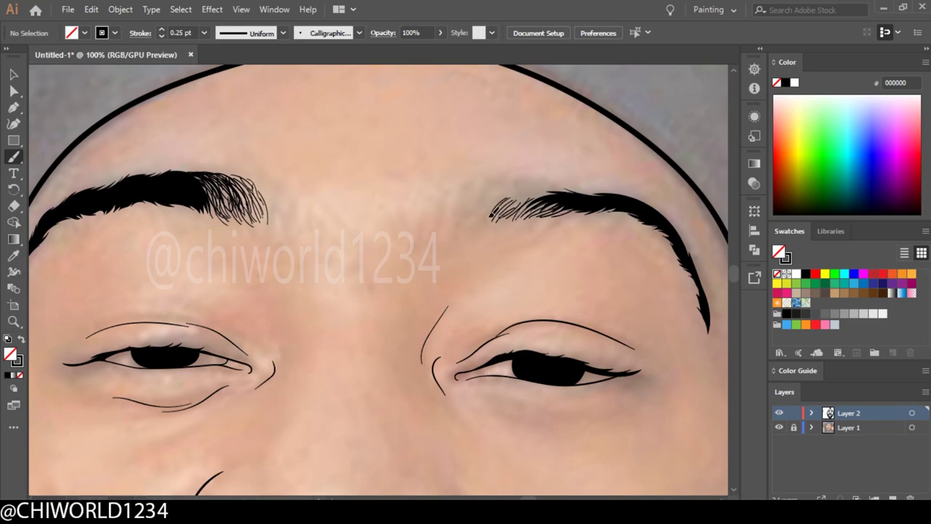
mouse_move(466, 218)
left_mouse_down()
mouse_move(495, 193)
mouse_move(538, 191)
mouse_move(508, 177)
left_mouse_up()
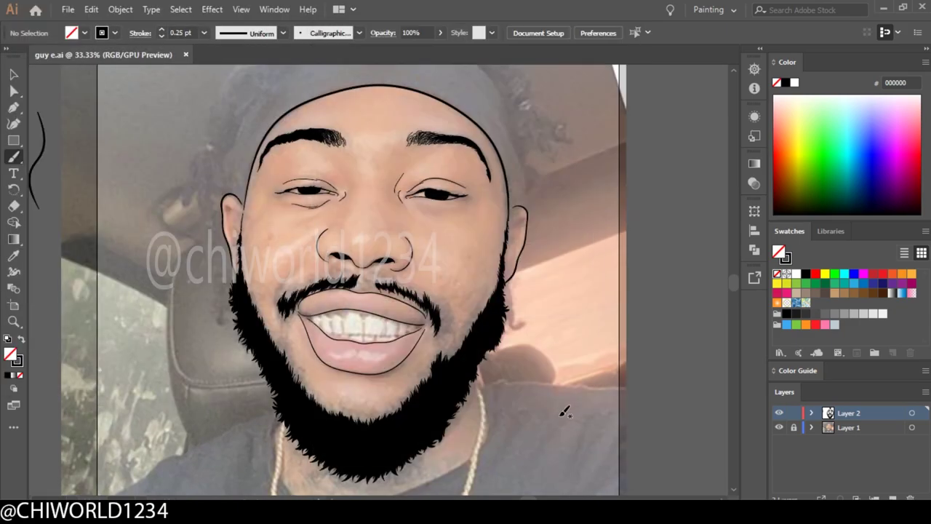
key("ctrl+plus")
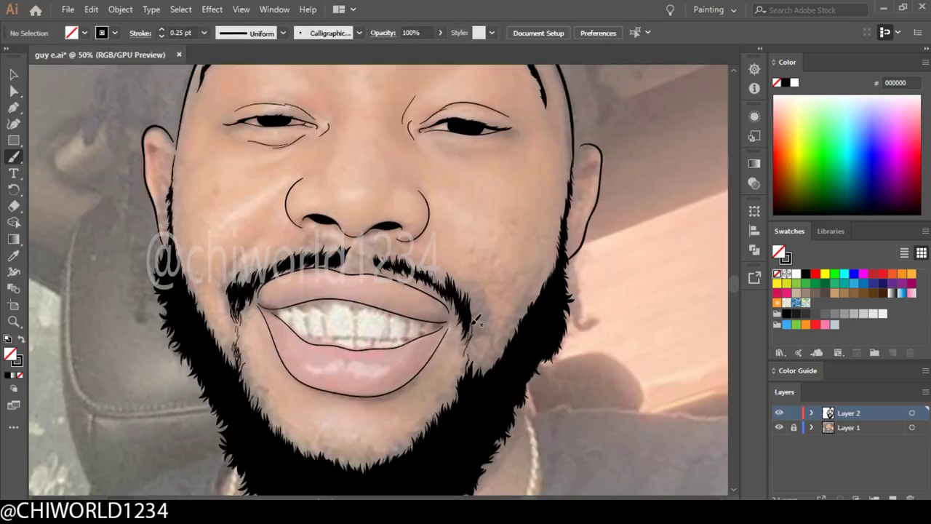
left_click_drag(474, 299, 453, 301)
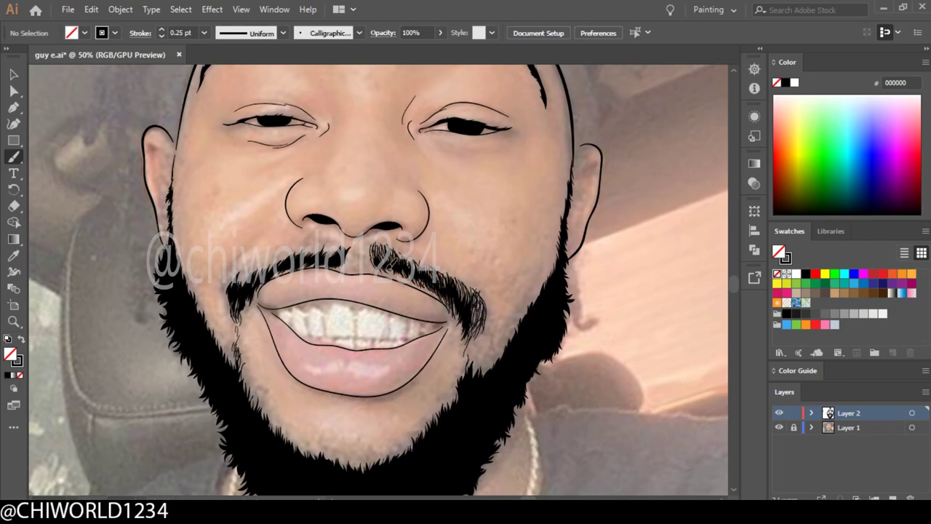
key("ctrl+minus")
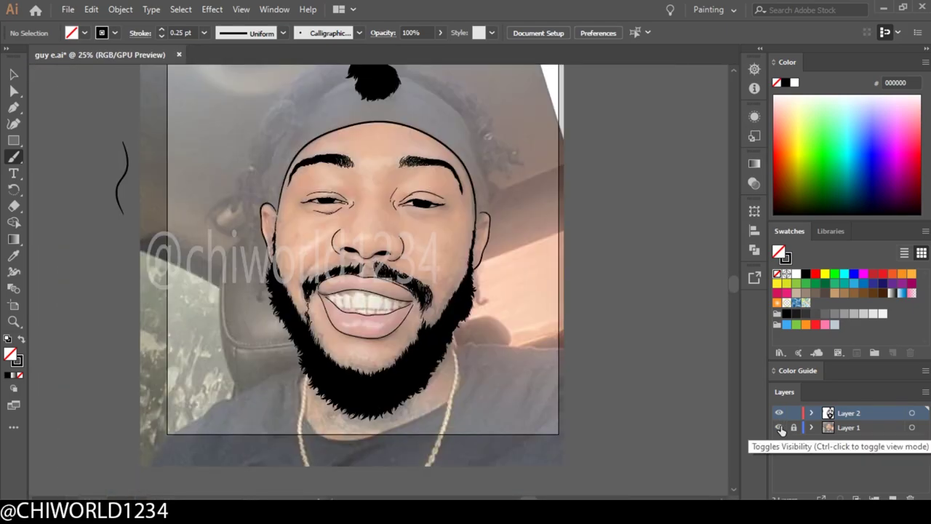
- Add wispy hair strokes across the moustache centre, its left side and left end
key("ctrl+plus")
key("ctrl+plus")
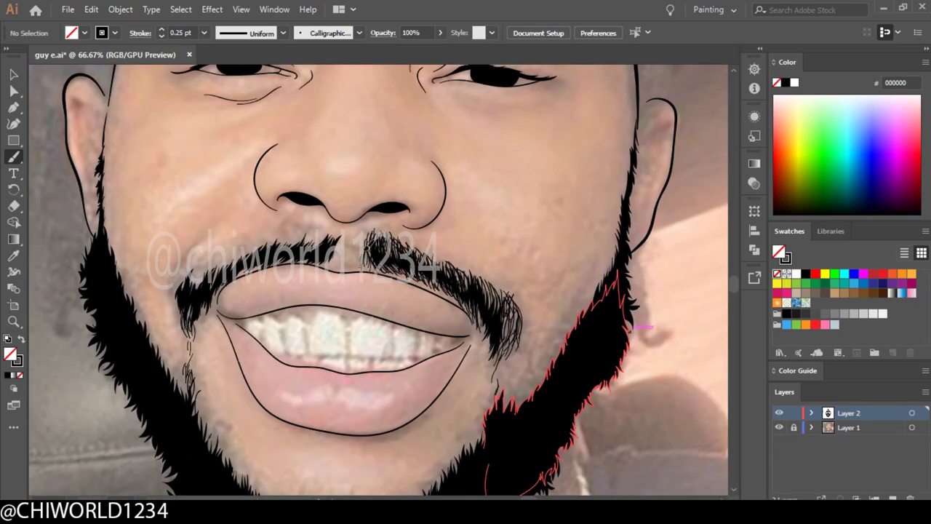
mouse_move(364, 240)
left_mouse_down()
mouse_move(360, 268)
mouse_move(336, 266)
left_mouse_up()
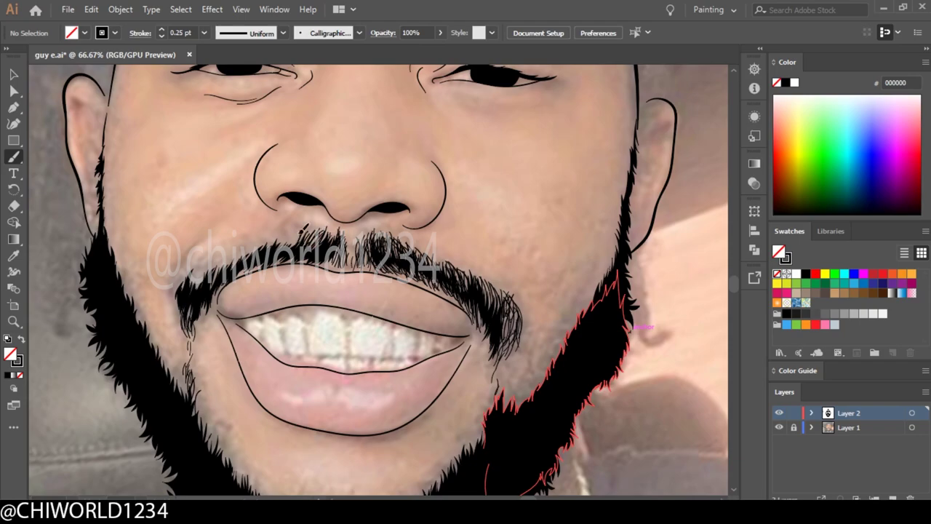
left_click_drag(303, 228, 294, 253)
mouse_move(280, 238)
left_mouse_down()
mouse_move(270, 256)
mouse_move(234, 269)
left_mouse_up()
left_click_drag(251, 244, 218, 275)
left_click_drag(190, 389, 240, 494)
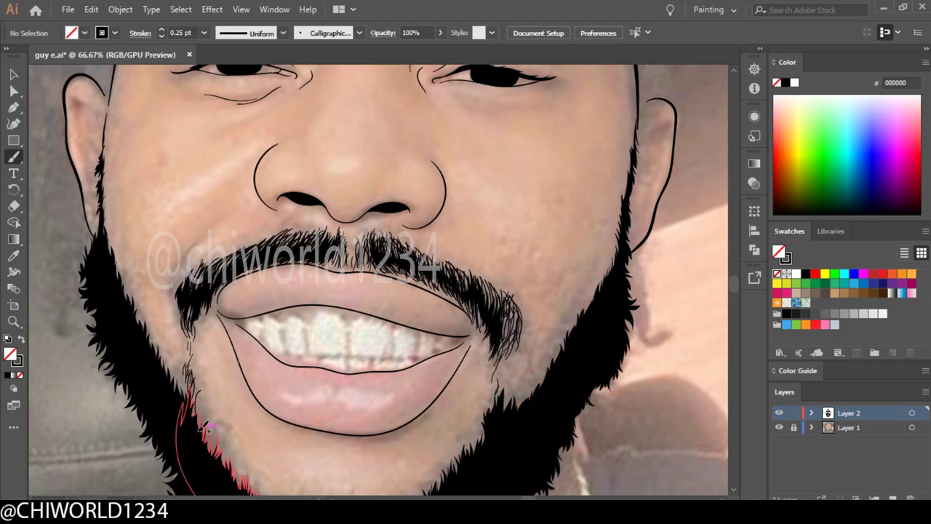
left_click_drag(196, 265, 181, 299)
left_click_drag(189, 274, 176, 300)
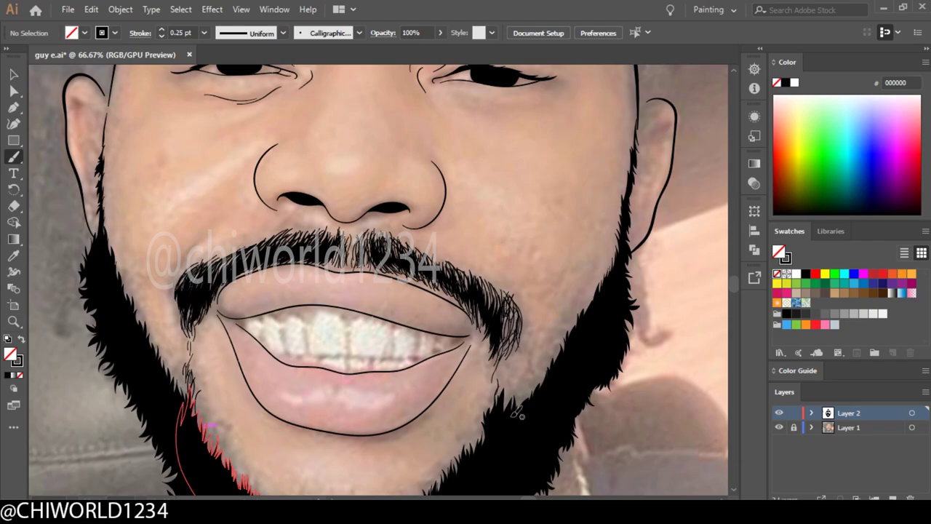
- Add hairs at the moustache's right end, along the right jaw, left beard edge and lower beard
left_click_drag(515, 358, 501, 377)
left_click_drag(516, 309, 504, 356)
left_click_drag(206, 298, 195, 349)
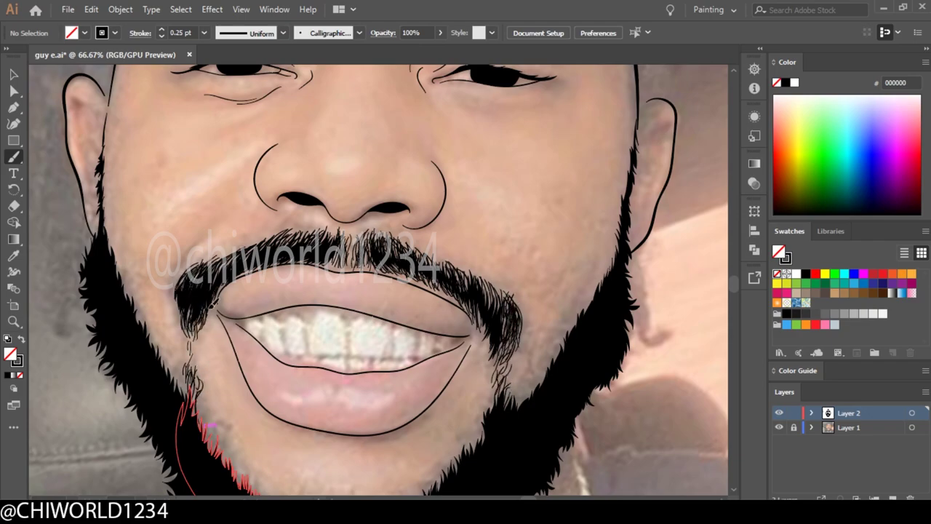
scroll(672, 406, "down", 3)
mouse_move(539, 283)
left_mouse_down()
mouse_move(586, 207)
mouse_move(524, 321)
left_mouse_up()
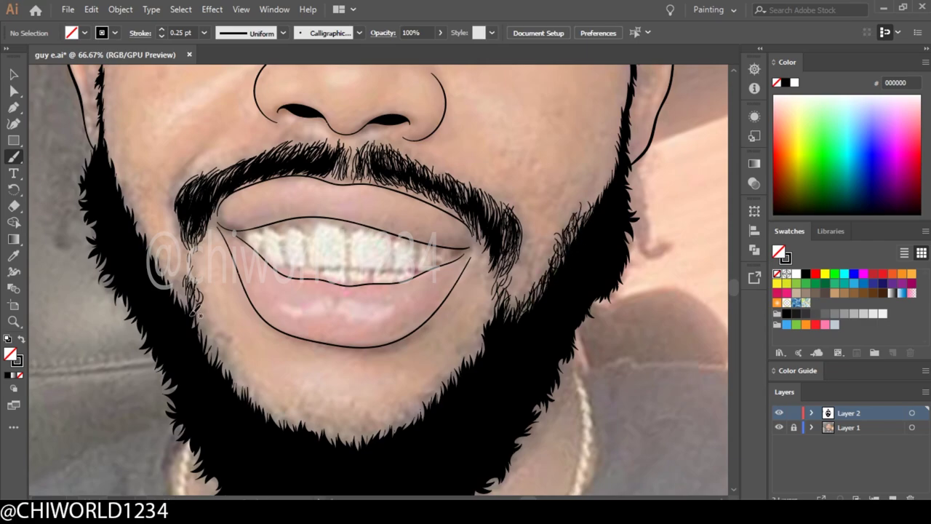
left_click_drag(195, 313, 116, 163)
left_click_drag(164, 253, 215, 191)
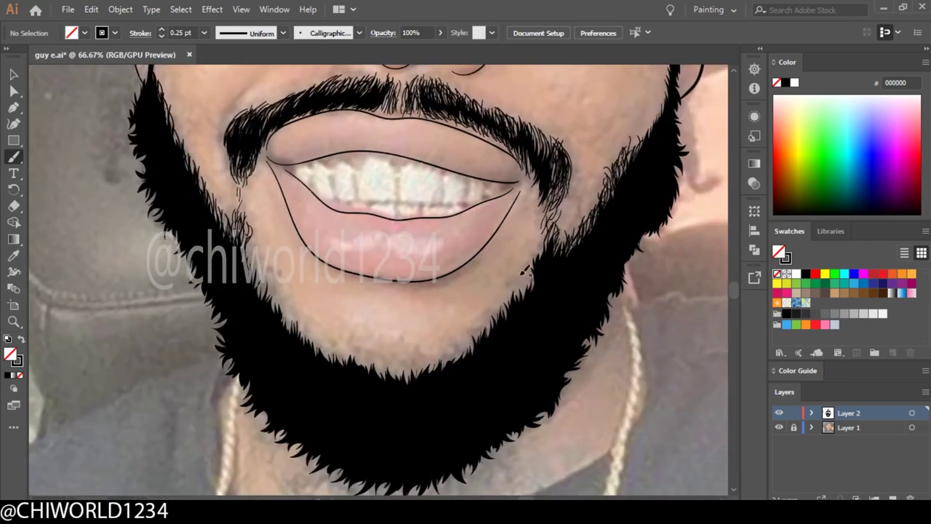
mouse_move(469, 336)
left_mouse_down()
mouse_move(430, 360)
mouse_move(377, 354)
mouse_move(298, 323)
mouse_move(258, 253)
left_mouse_up()
- Fringe the right and left beard edges up to the cheeks with more wisps
key("ctrl+minus")
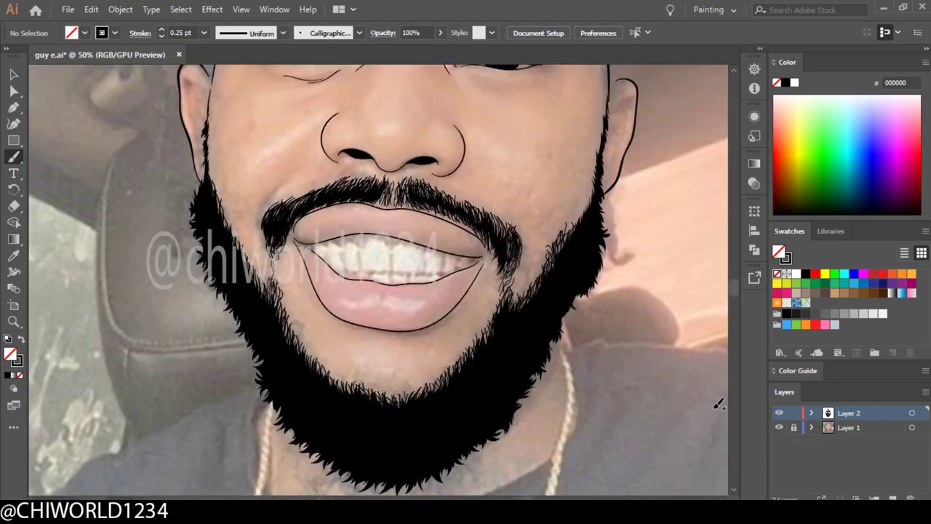
scroll(564, 299, "down", 2)
mouse_move(557, 302)
left_mouse_down()
mouse_move(531, 356)
mouse_move(481, 422)
mouse_move(436, 451)
left_mouse_up()
mouse_move(473, 411)
left_mouse_down()
mouse_move(411, 462)
mouse_move(320, 438)
mouse_move(297, 373)
mouse_move(245, 303)
mouse_move(230, 259)
mouse_move(205, 241)
mouse_move(188, 168)
left_mouse_up()
left_click_drag(195, 218, 205, 142)
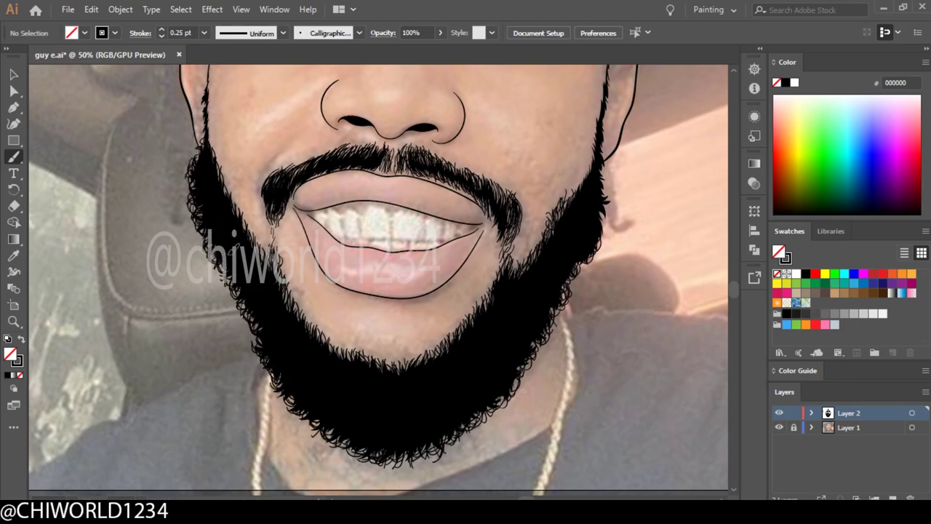
left_click_drag(255, 329, 231, 283)
left_click_drag(582, 285, 603, 210)
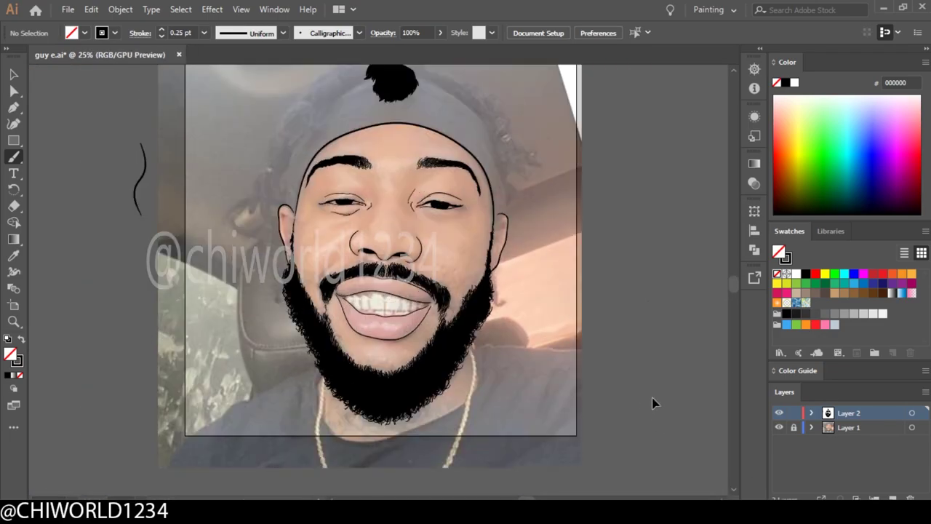
- Draw the lower teeth edge line and a scalloped gum line over the upper teeth
left_click(779, 427)
left_click_drag(248, 237, 564, 240)
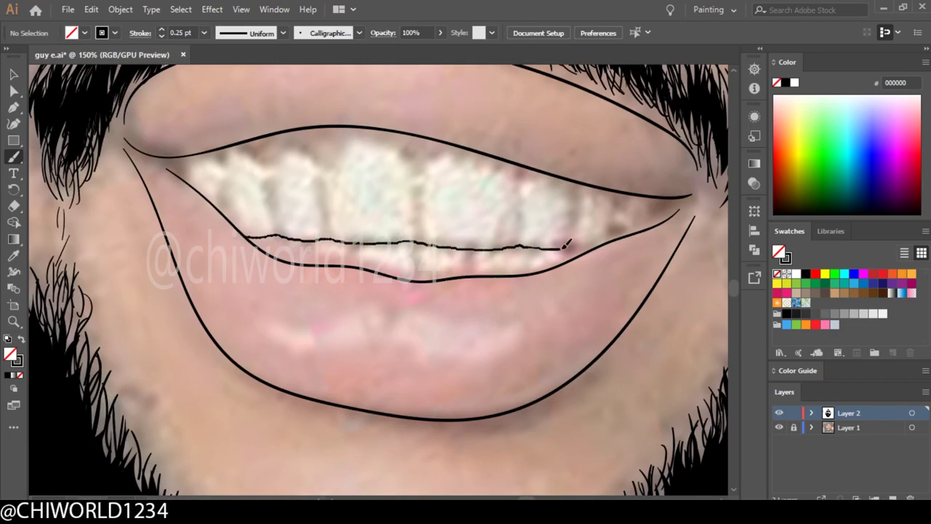
key("ctrl+minus")
left_click(780, 427)
key("ctrl+plus")
mouse_move(156, 206)
left_mouse_down()
mouse_move(250, 187)
mouse_move(457, 204)
mouse_move(482, 195)
left_mouse_up()
- Draw three vertical strokes dividing the individual teeth
key("ctrl+0")
key("ctrl+plus")
key("ctrl+plus")
key("ctrl+plus")
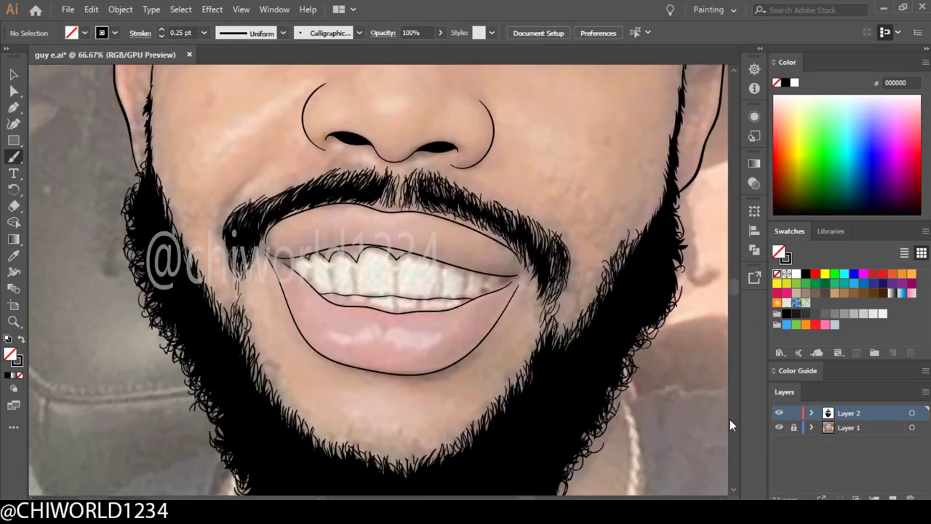
key("ctrl+plus")
mouse_move(355, 205)
left_mouse_down()
mouse_move(354, 283)
mouse_move(411, 220)
left_mouse_up()
key("ctrl+plus")
key("ctrl+plus")
left_click_drag(420, 313, 421, 157)
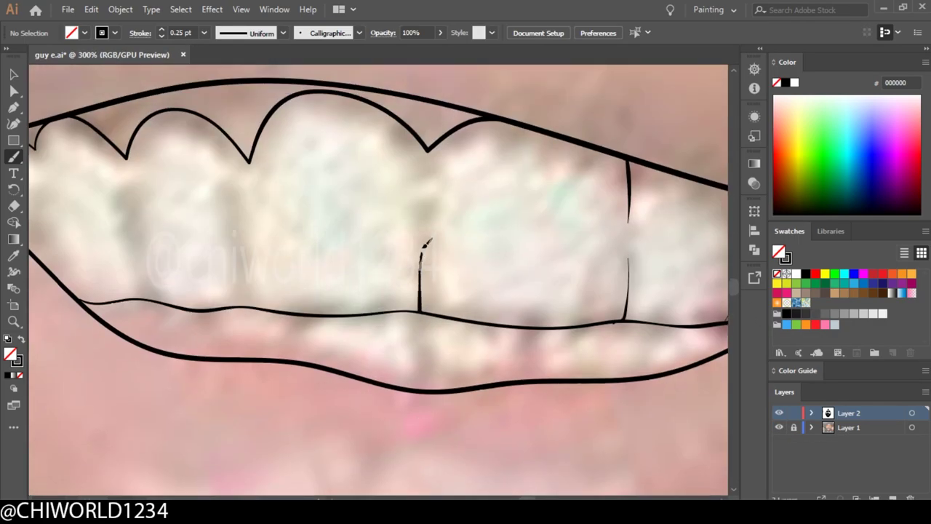
mouse_move(250, 157)
left_mouse_down()
mouse_move(251, 305)
mouse_move(272, 263)
left_mouse_up()
- Zoom between the whole artboard and the mouth to review the teeth detail
key("ctrl+minus")
key("ctrl+0")
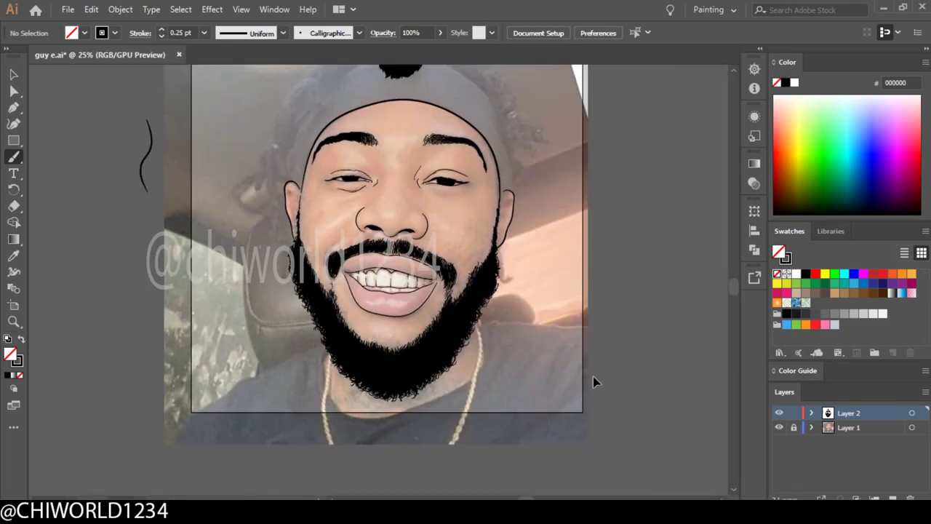
key("ctrl+plus")
key("ctrl+plus")
key("ctrl+plus")
key("ctrl+0")
key("ctrl+plus")
key("ctrl+plus")
key("ctrl+plus")
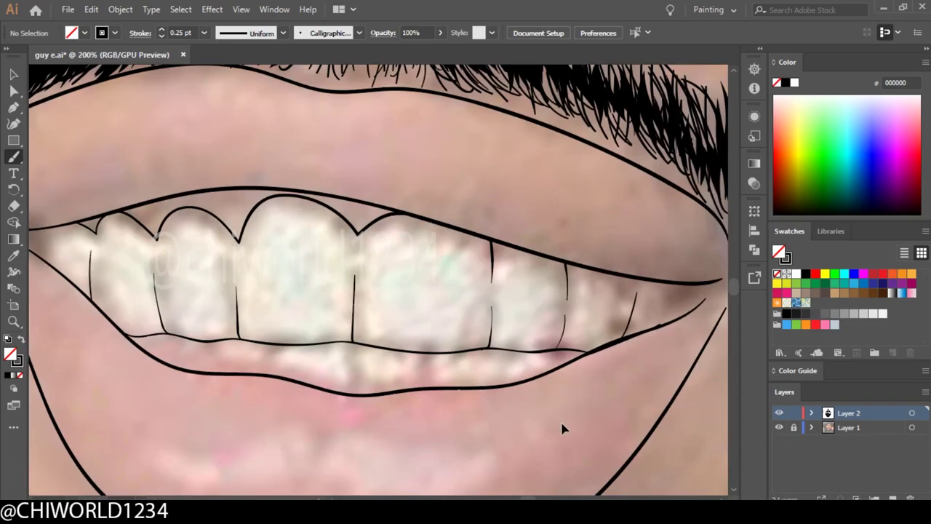
key("ctrl+0")
key("ctrl+plus")
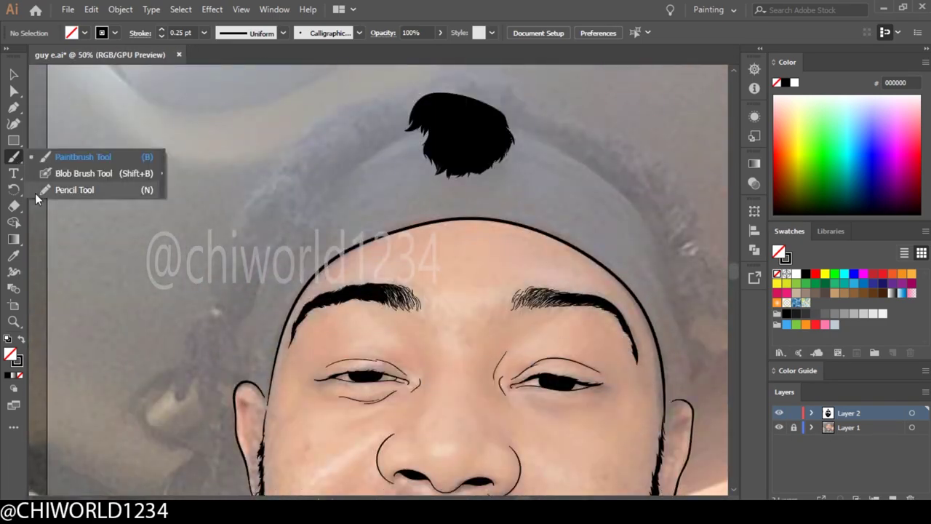
- With the Pencil, draw filled black hair locks beside the top knot
left_click_drag(13, 156, 65, 189)
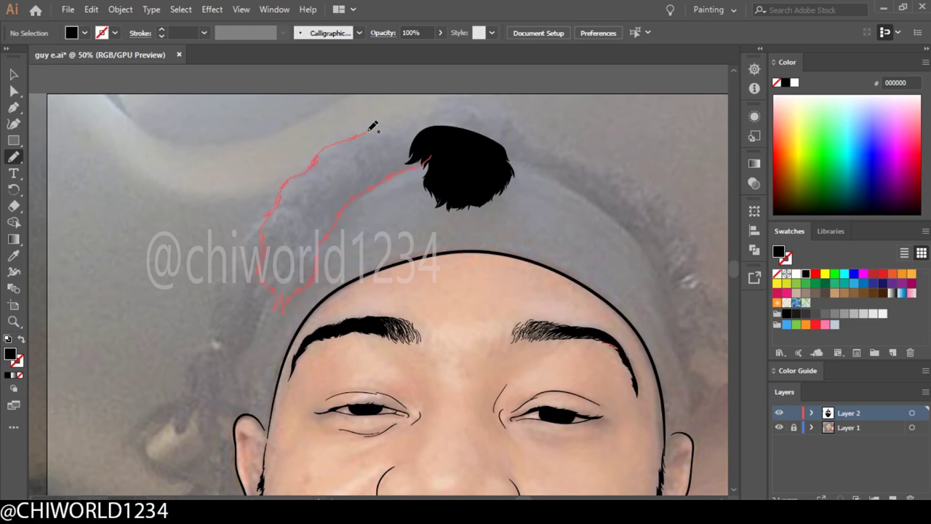
left_click_drag(560, 161, 429, 156)
key("ctrl+0")
key("ctrl+plus")
key("ctrl+plus")
key("ctrl+plus")
left_click_drag(313, 101, 374, 127)
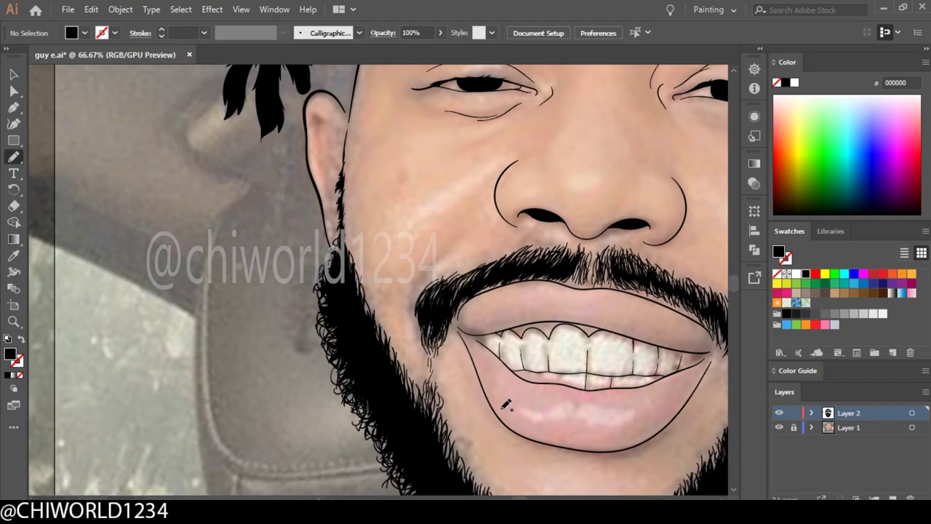
- Trace a strand down along the ear edge
scroll(454, 174, "up", 3)
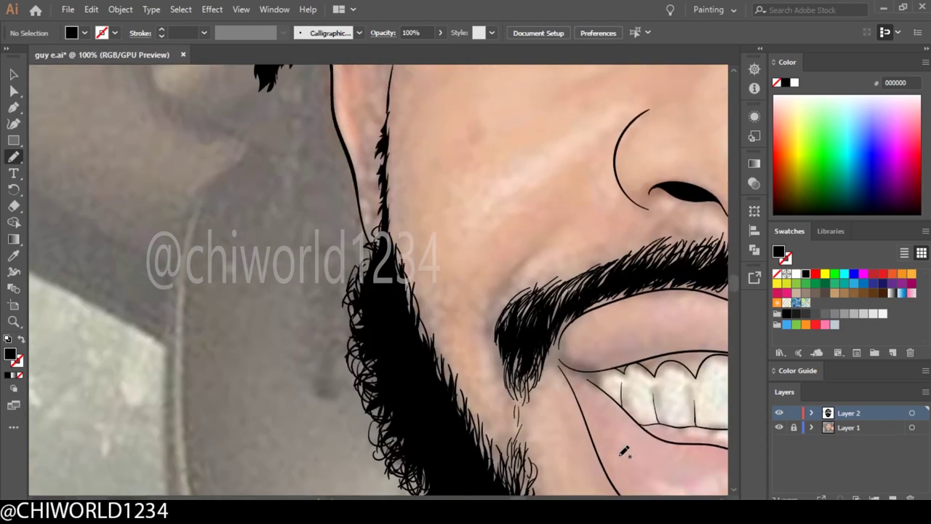
scroll(623, 452, "up", 1)
left_click_drag(385, 293, 359, 204)
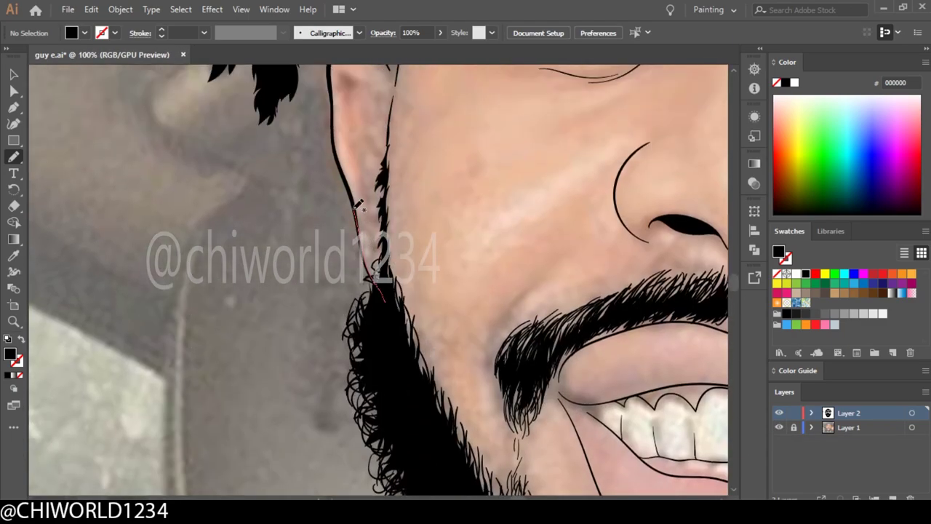
scroll(274, 151, "up", 1)
left_click_drag(330, 99, 350, 195)
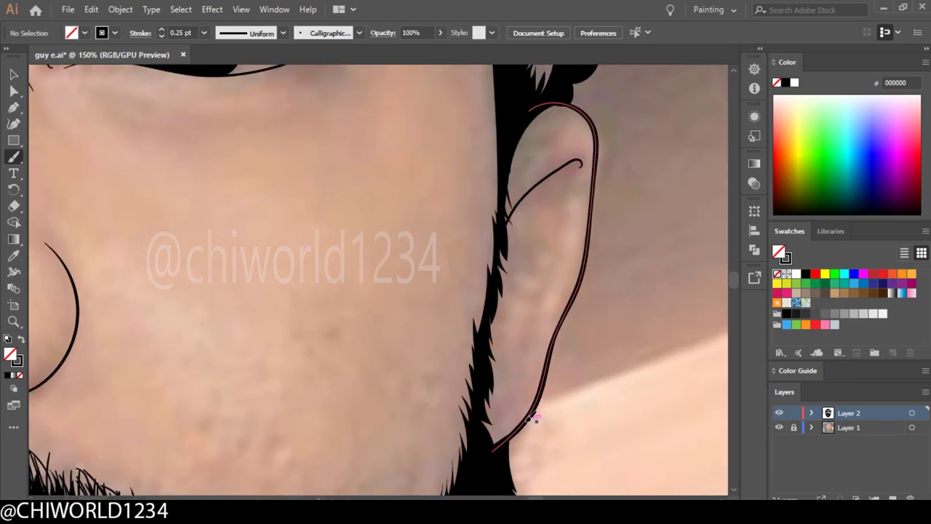
- Undo the unwanted inner ear curve
key("ctrl+z")
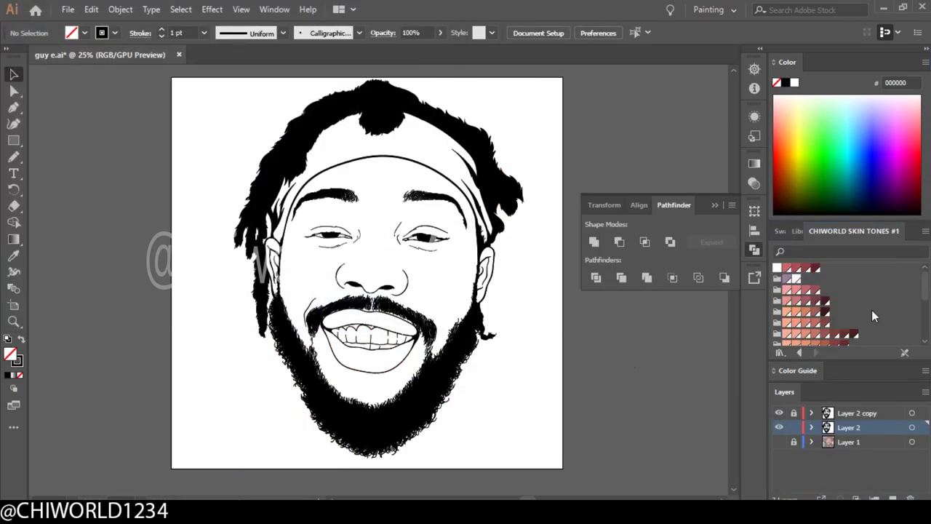
- Fill the shape with a peach skin tone and send it behind the line art
left_click(797, 312)
scroll(800, 305, "down", 2)
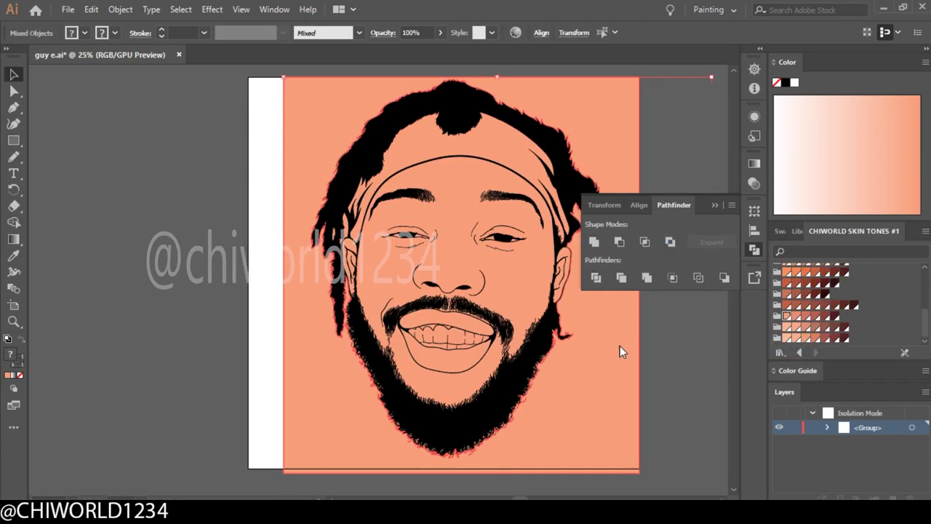
key("ctrl+shift+bracketleft")
key("Escape")
- Select and delete the stray peach path beside the beard
left_click(831, 433)
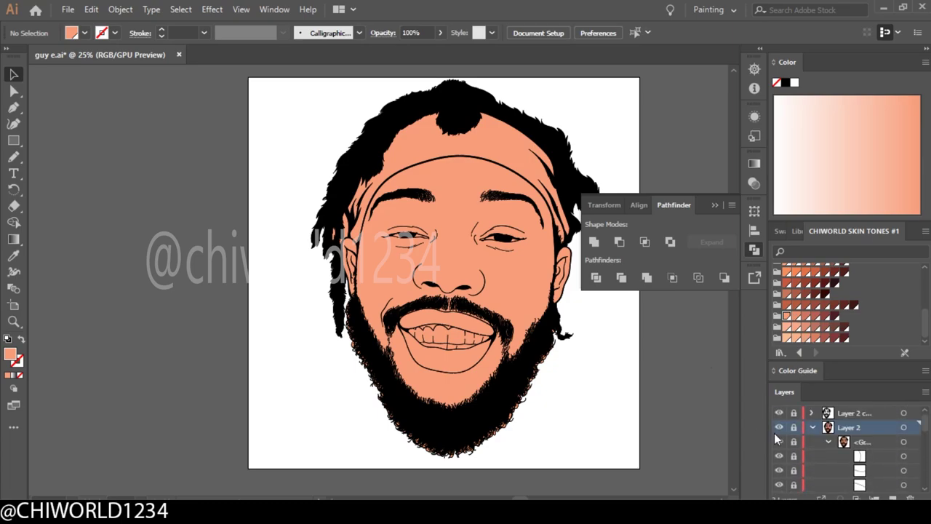
key("a")
key("ctrl+plus")
left_click(448, 346)
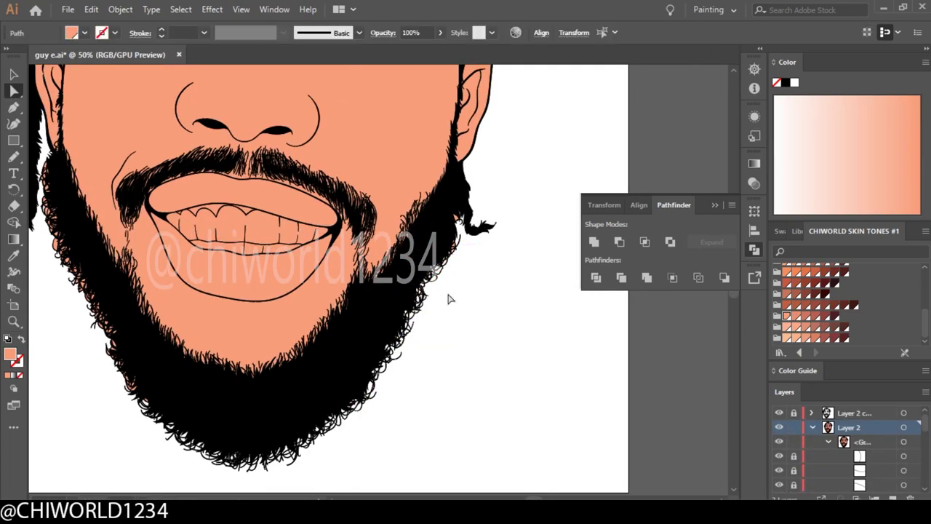
scroll(407, 364, "left", 5)
left_click(372, 206)
key("Delete")
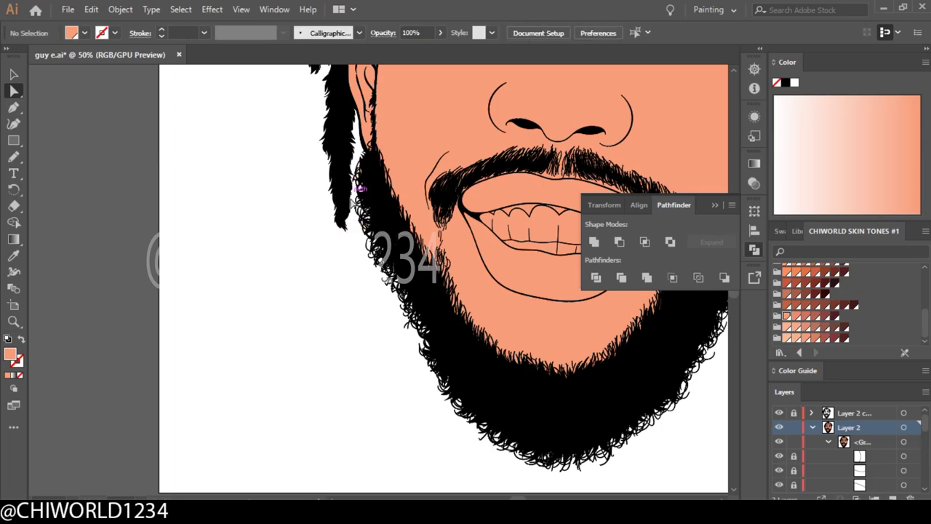
- Return to the Selection tool and open the face group's context menu
scroll(437, 291, "up", 5)
key("ctrl+minus")
key("v")
key("ctrl+plus")
right_click(358, 167)
- Inside the face group, colour the lips pink
left_click(434, 265)
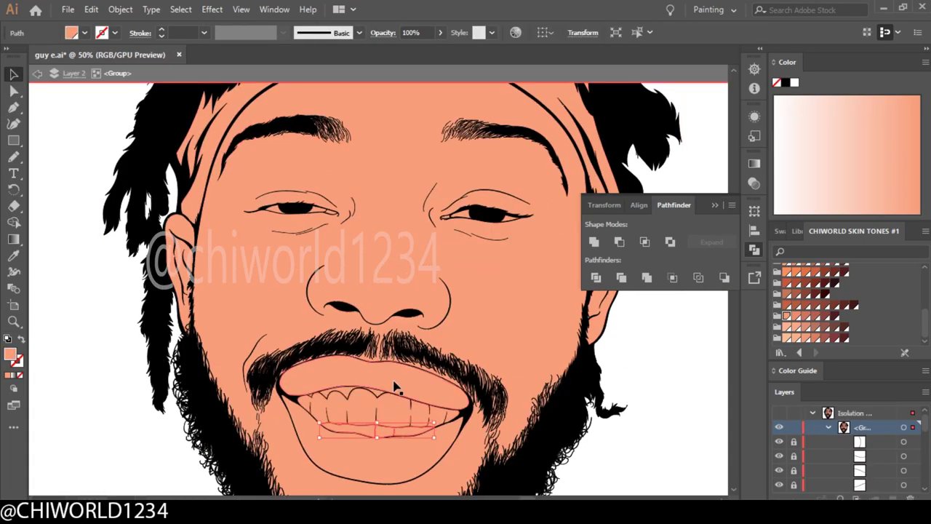
scroll(597, 378, "right", 2)
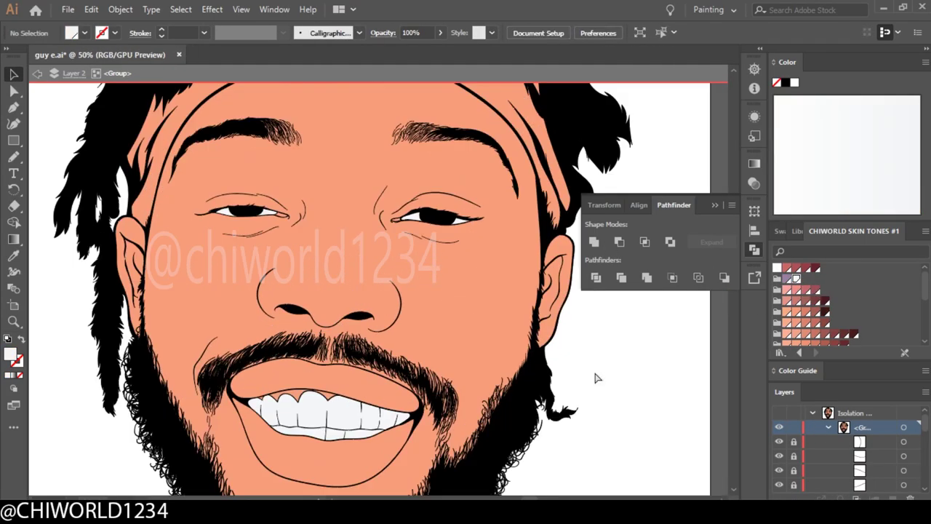
left_click(411, 430)
left_click(258, 406)
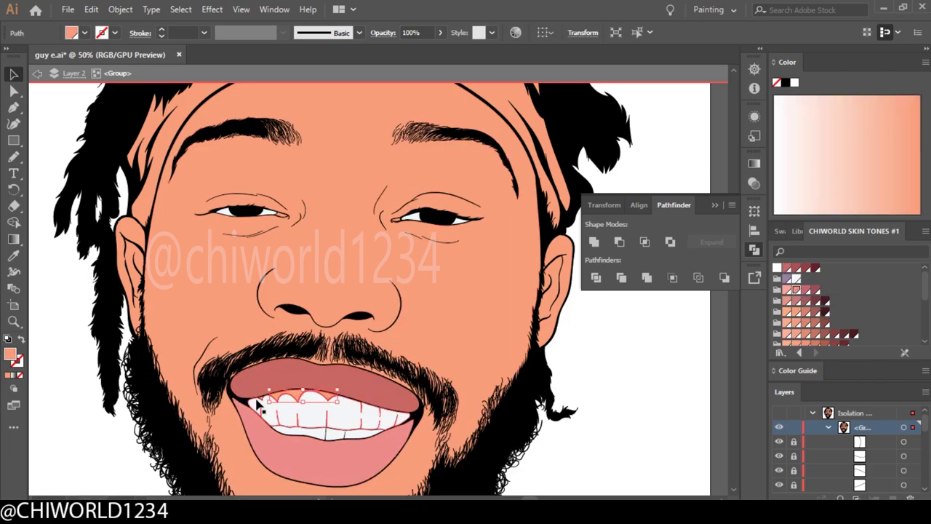
left_click(609, 451)
- Give the headband a dark grey fill
scroll(609, 451, "down", 3)
scroll(415, 426, "up", 4)
scroll(470, 311, "up", 3)
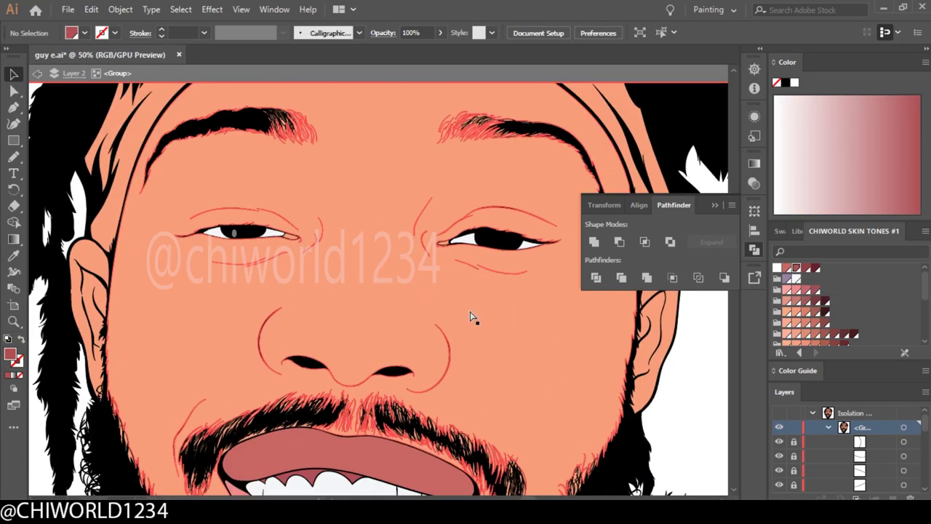
scroll(530, 233, "up", 2)
left_click(530, 233)
scroll(405, 344, "down", 4)
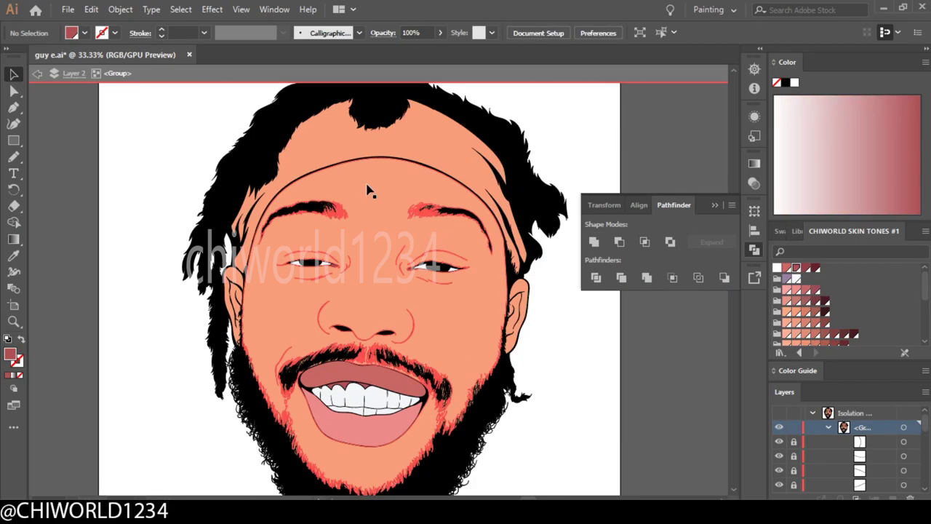
double_click(11, 354)
left_click(613, 172)
- Enter the copied layer's group and select the small peach path under the chin
scroll(196, 155, "up", 3)
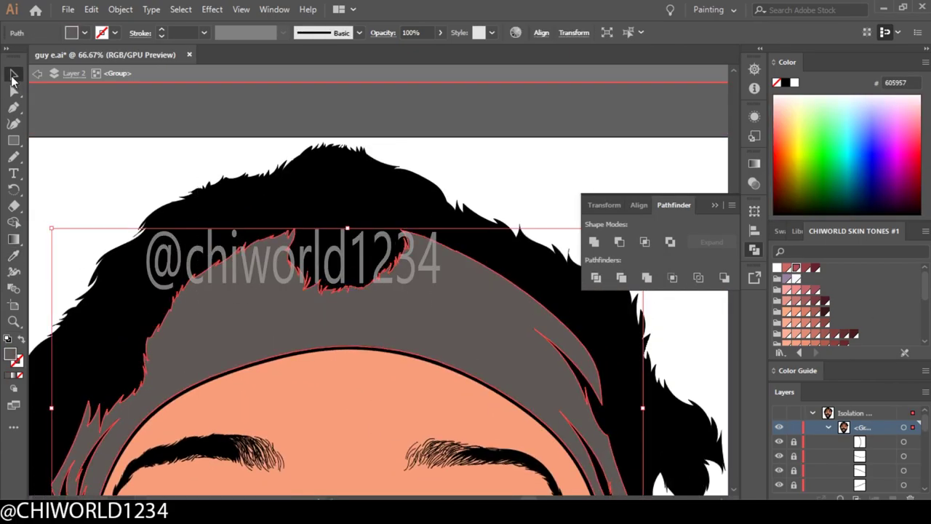
scroll(130, 227, "down", 2)
scroll(536, 359, "down", 3)
key("Escape")
scroll(537, 360, "up", 2)
scroll(536, 360, "down", 1)
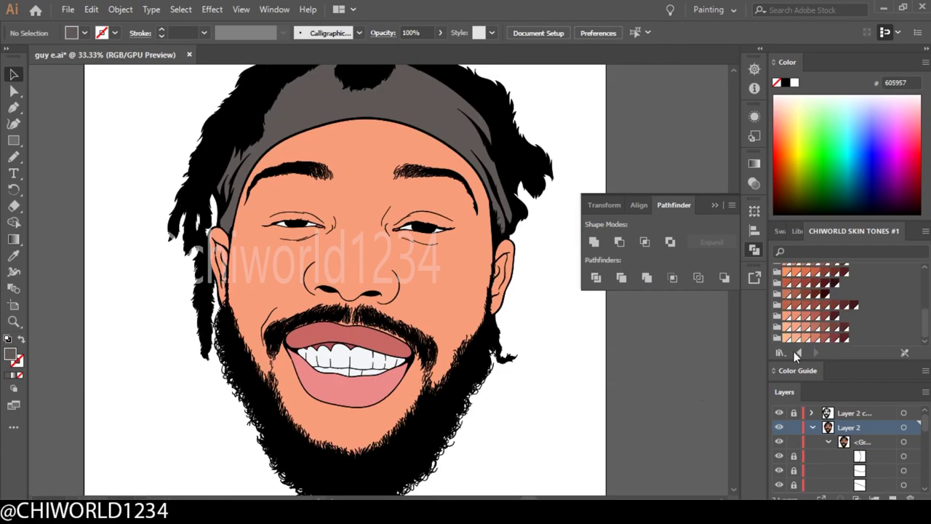
double_click(378, 240)
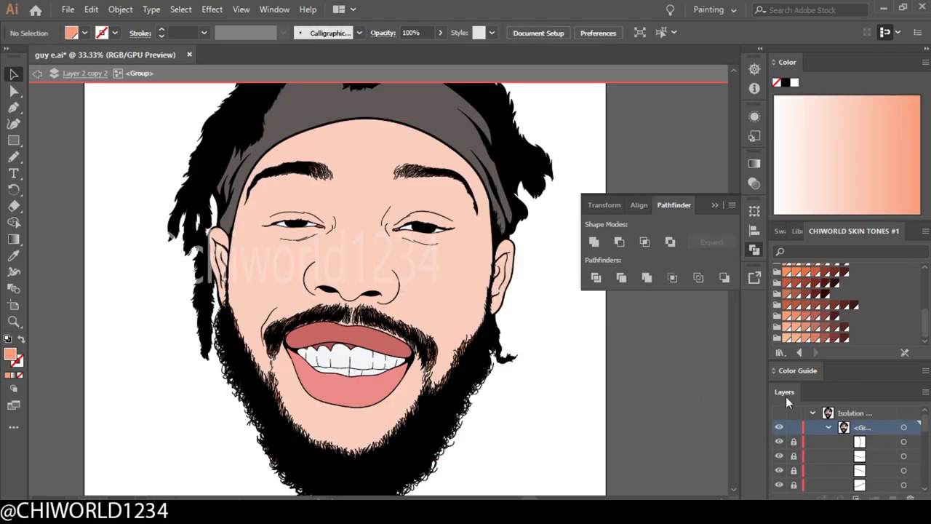
scroll(858, 440, "down", 3)
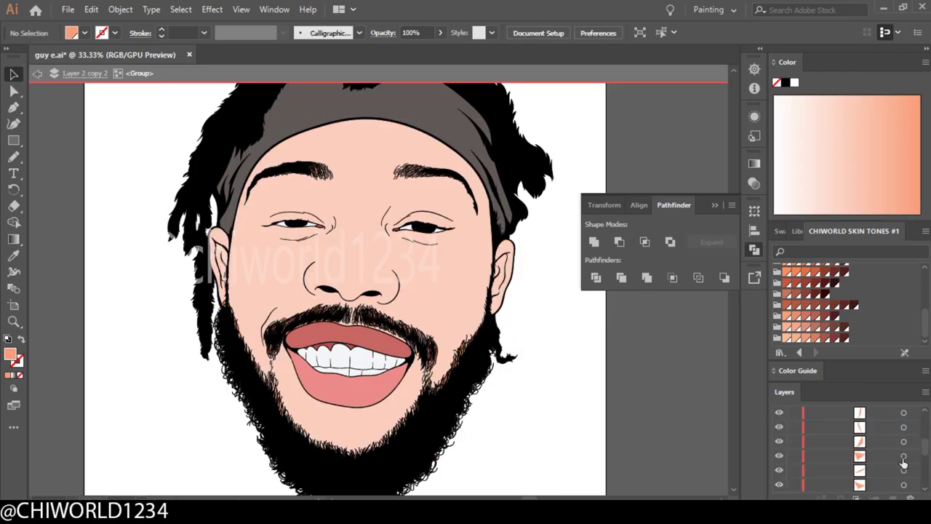
left_click(904, 456)
- Check the recoloured portrait at fit-in-window and close-up views
scroll(532, 355, "down", 2)
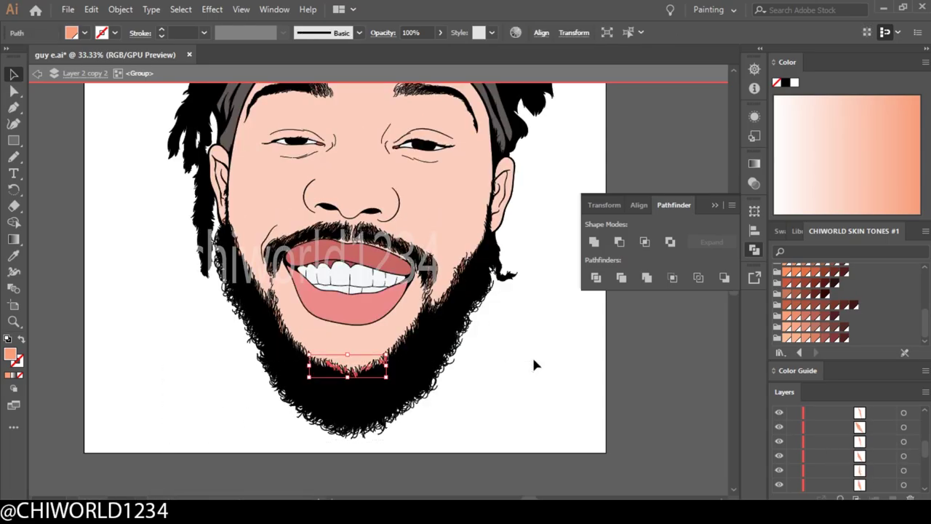
left_click_drag(420, 357, 508, 237)
left_click_drag(131, 426, 285, 284)
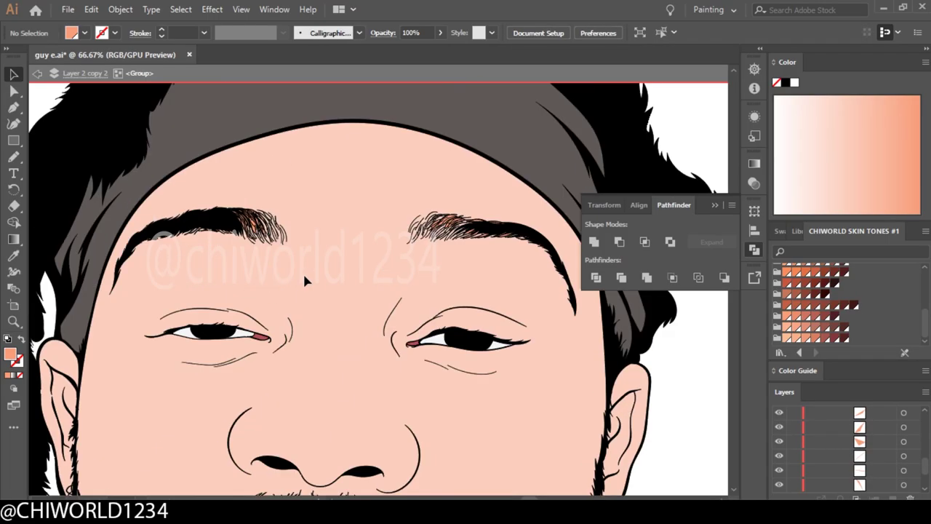
key("ctrl+0")
key("a")
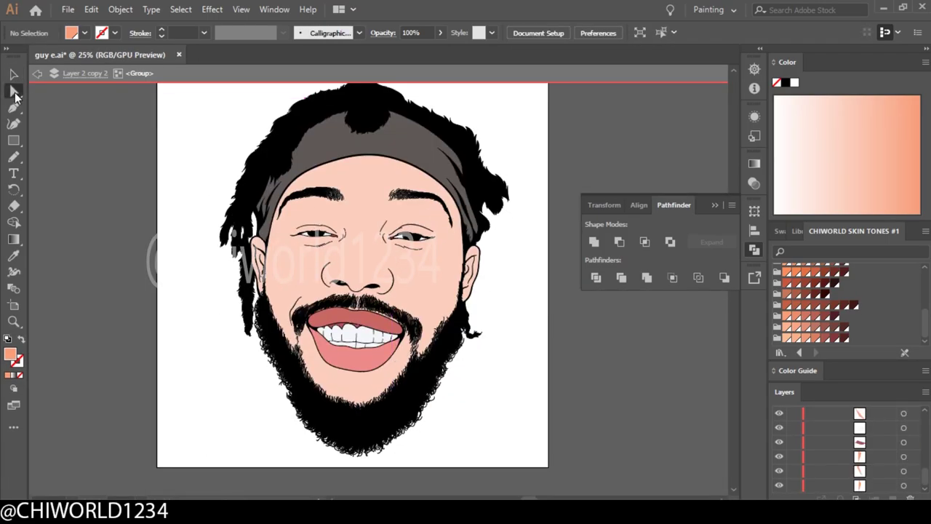
key("ctrl+1")
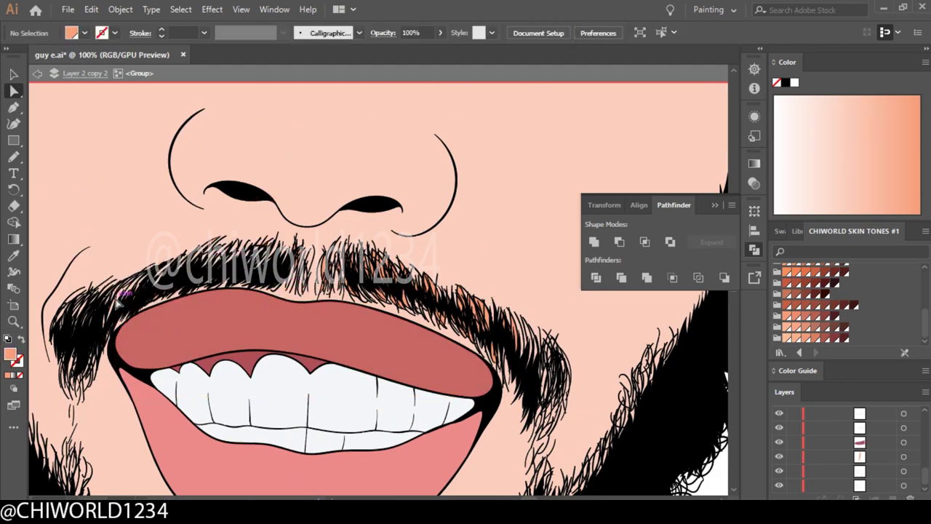
- Add a new layer for the skin shading
scroll(139, 320, "up", 3)
scroll(515, 381, "down", 2)
scroll(515, 381, "down", 1)
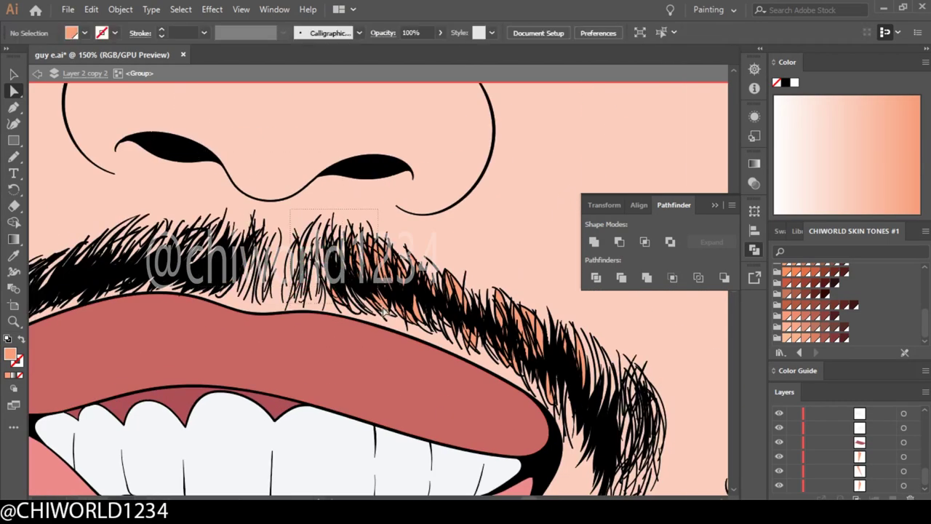
scroll(607, 422, "down", 1)
scroll(607, 426, "down", 2)
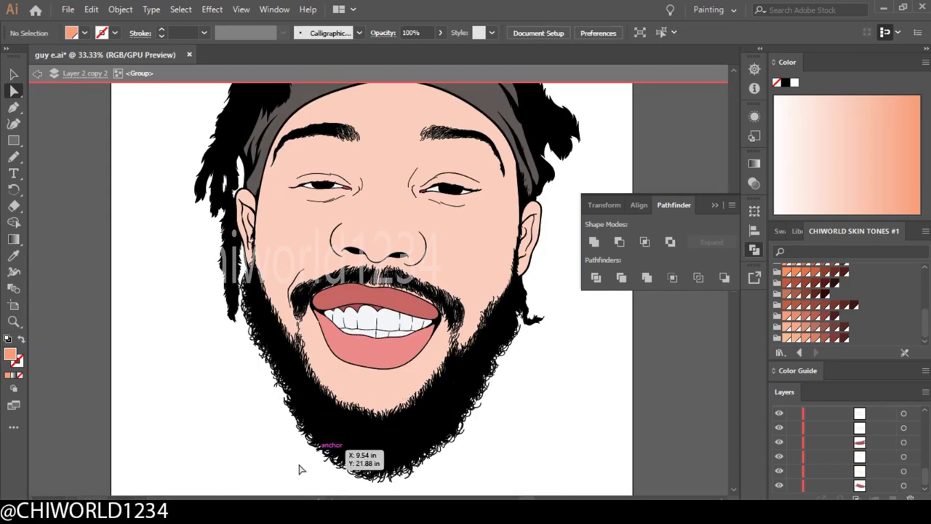
scroll(557, 363, "up", 3)
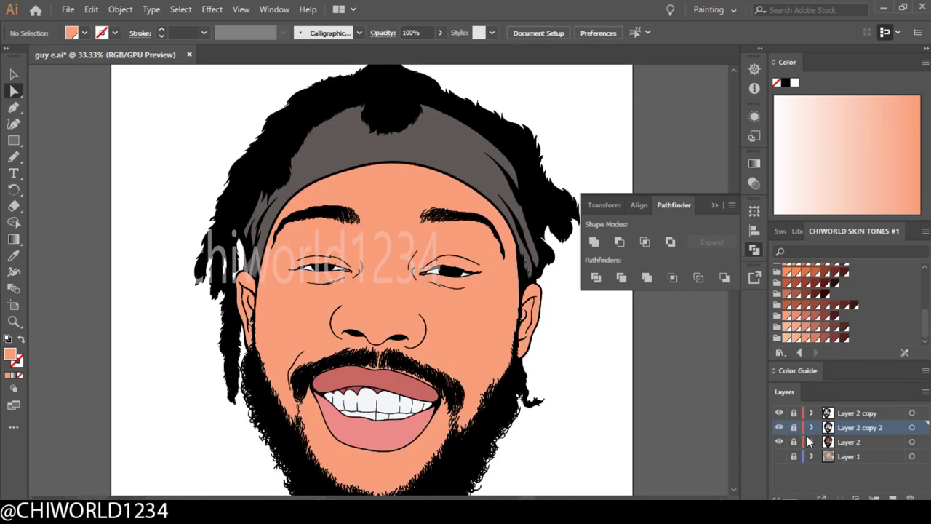
left_click(851, 442)
- With the Paintbrush, shade the nose bridge and beneath the left eyebrow
scroll(673, 444, "up", 2)
key("b")
scroll(673, 444, "up", 2)
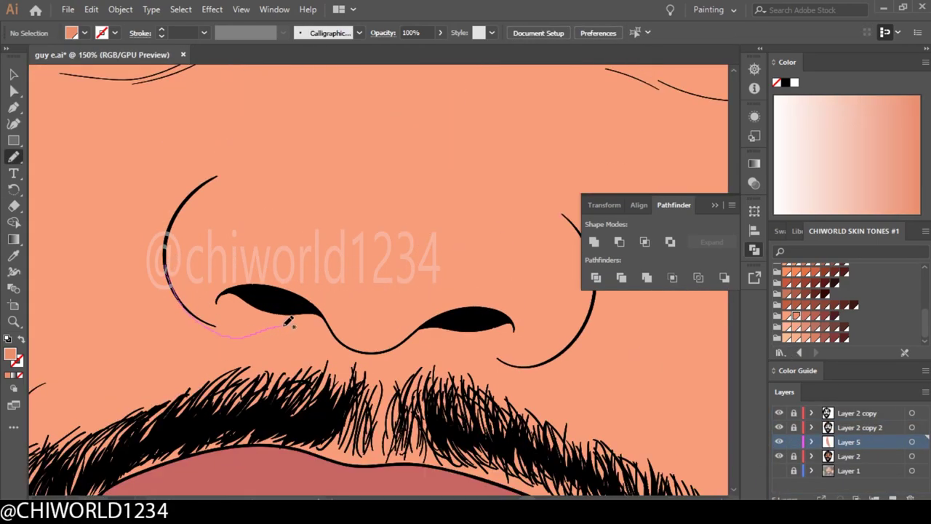
scroll(578, 476, "down", 4)
scroll(499, 369, "up", 4)
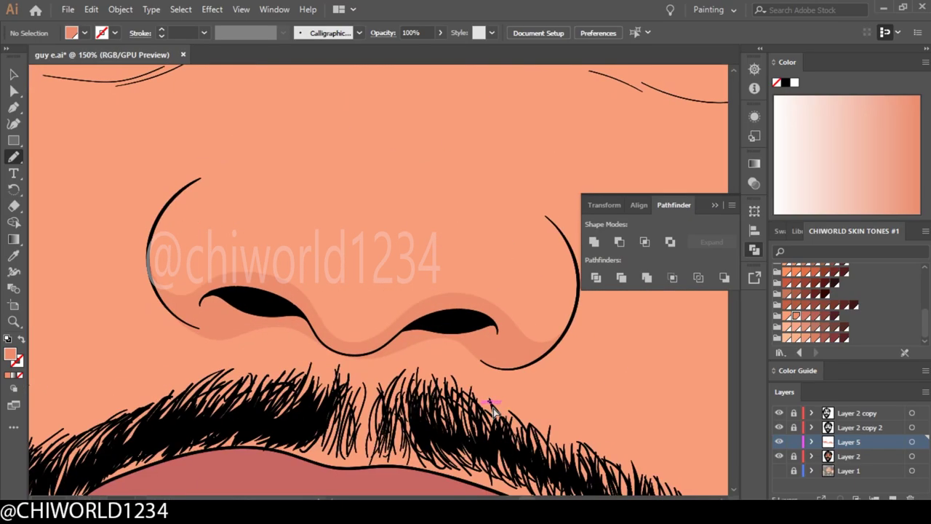
scroll(582, 369, "up", 2)
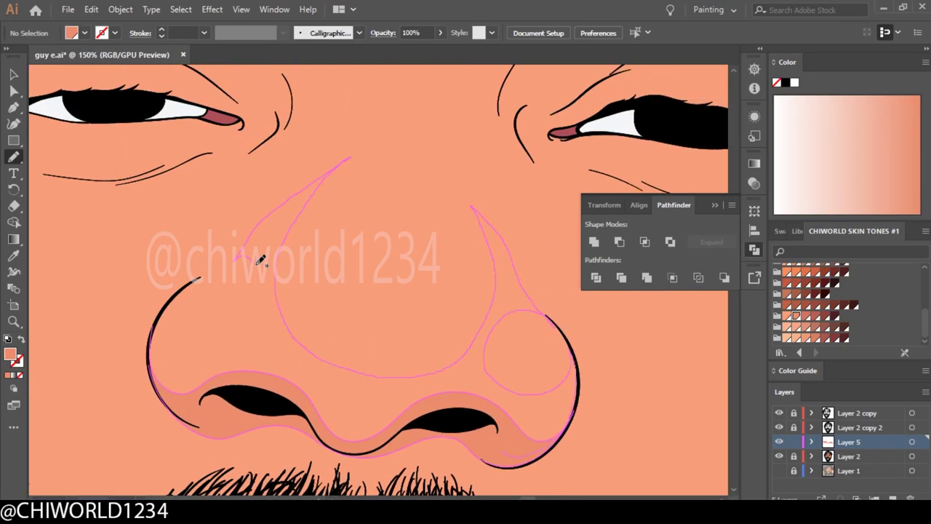
scroll(549, 418, "down", 4)
scroll(415, 264, "up", 2)
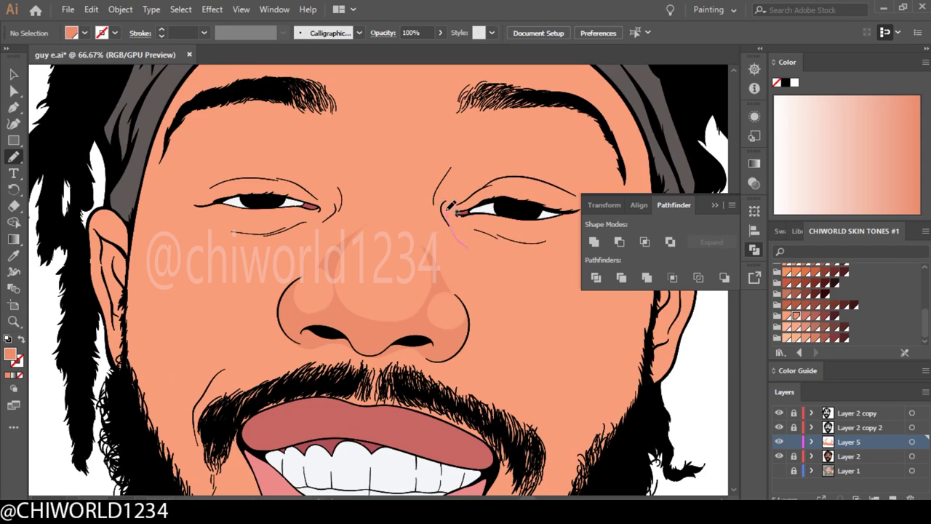
left_click_drag(309, 237, 335, 222)
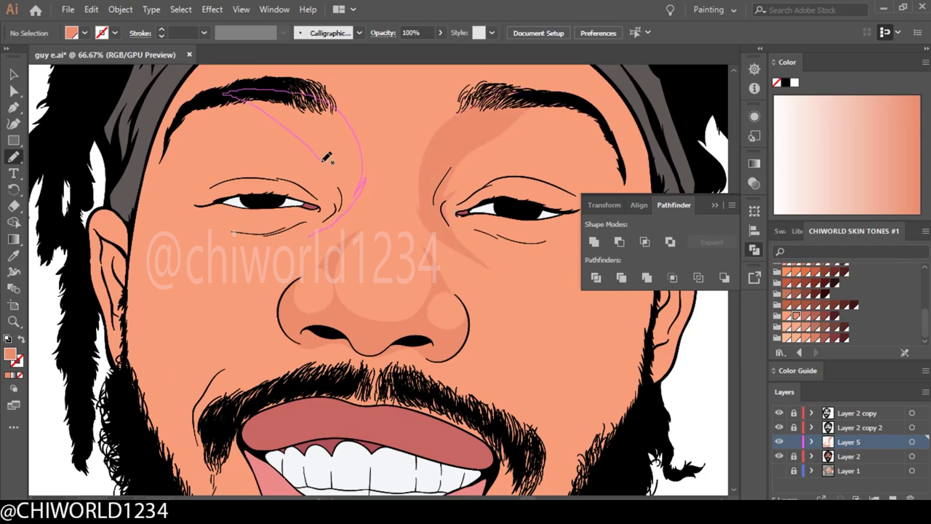
left_click_drag(326, 157, 325, 157)
- Paint shading around the left eye, on the forehead and under the eye
scroll(326, 157, "down", 2)
scroll(327, 189, "up", 2)
scroll(329, 208, "up", 2)
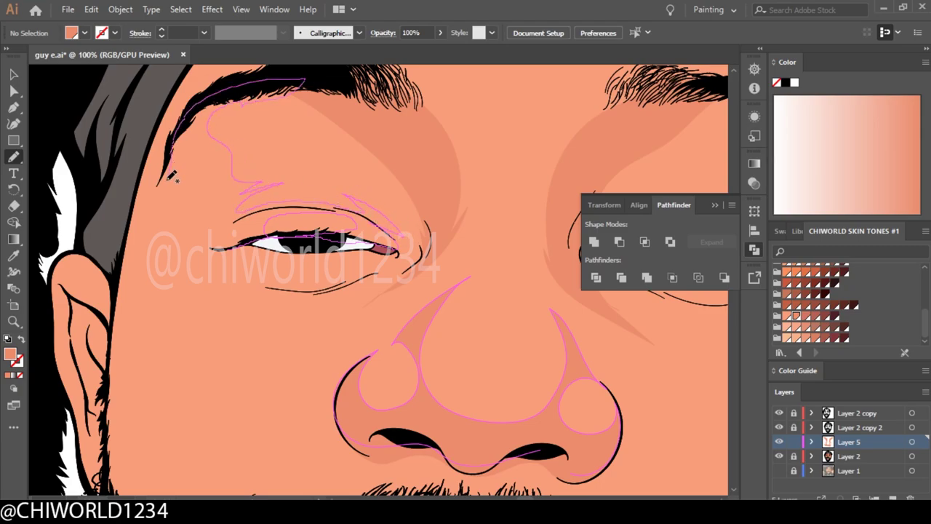
left_click_drag(245, 263, 245, 263)
scroll(245, 264, "down", 3)
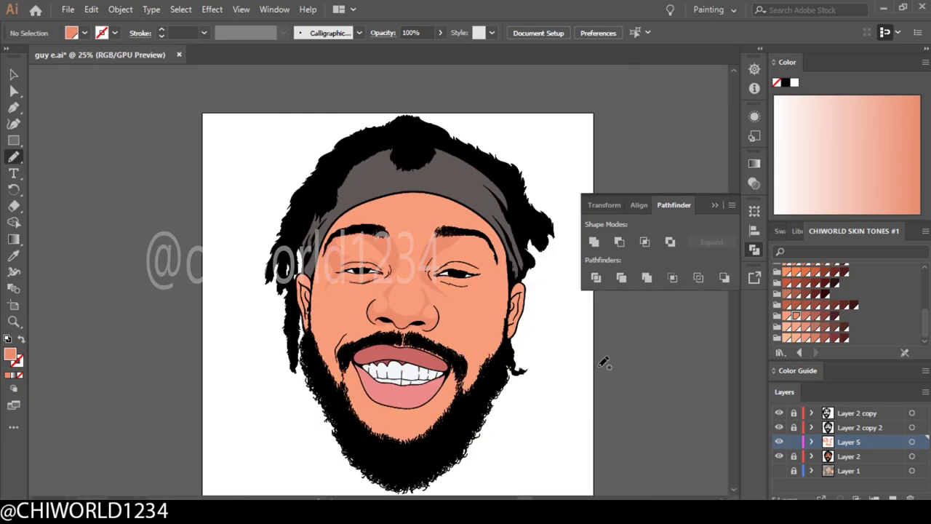
scroll(163, 231, "up", 1)
left_click_drag(239, 192, 261, 174)
scroll(260, 245, "up", 2)
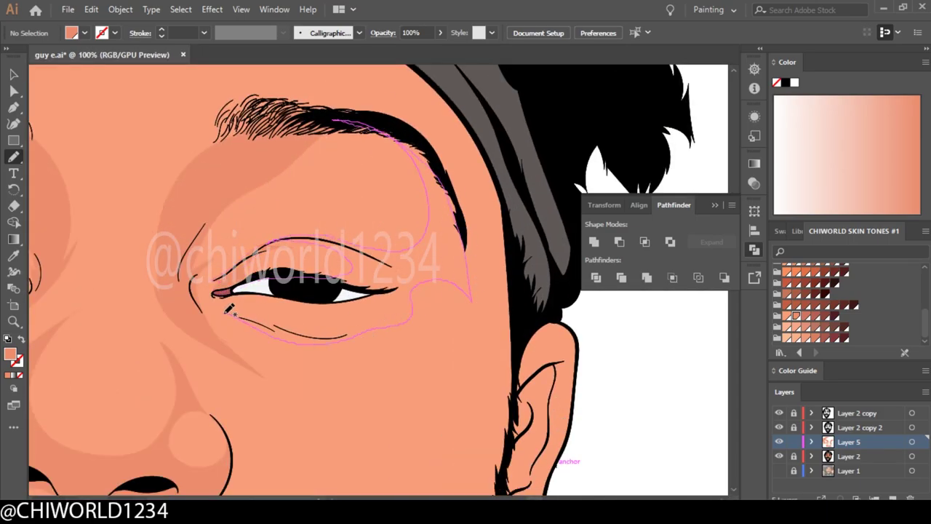
left_click_drag(227, 309, 227, 309)
- Add more small shading strokes and start one rising from the chin
scroll(227, 309, "down", 1)
left_click_drag(439, 225, 440, 227)
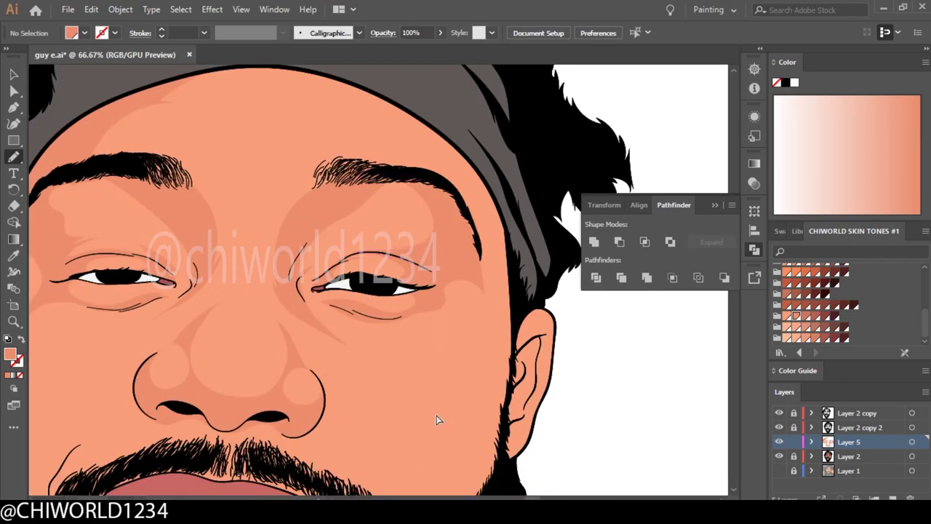
scroll(315, 300, "down", 3)
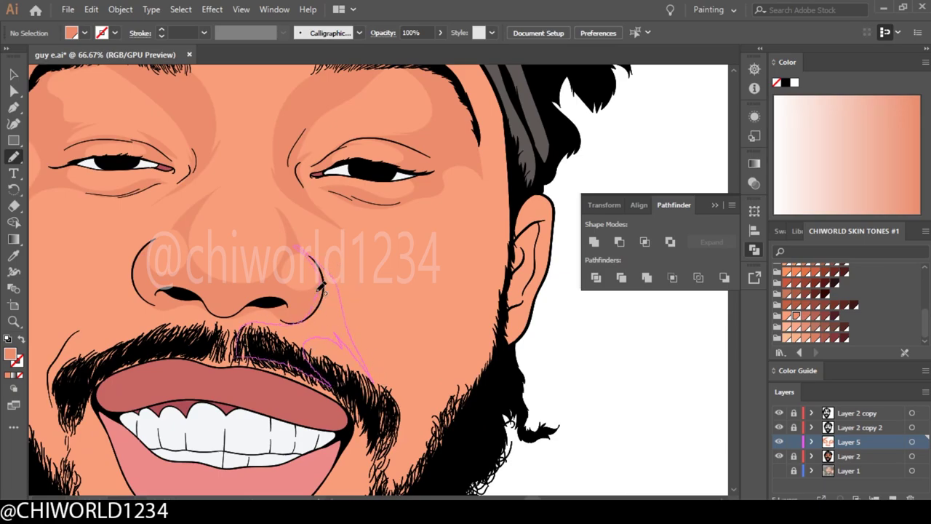
left_click_drag(321, 288, 322, 290)
scroll(494, 371, "left", 3)
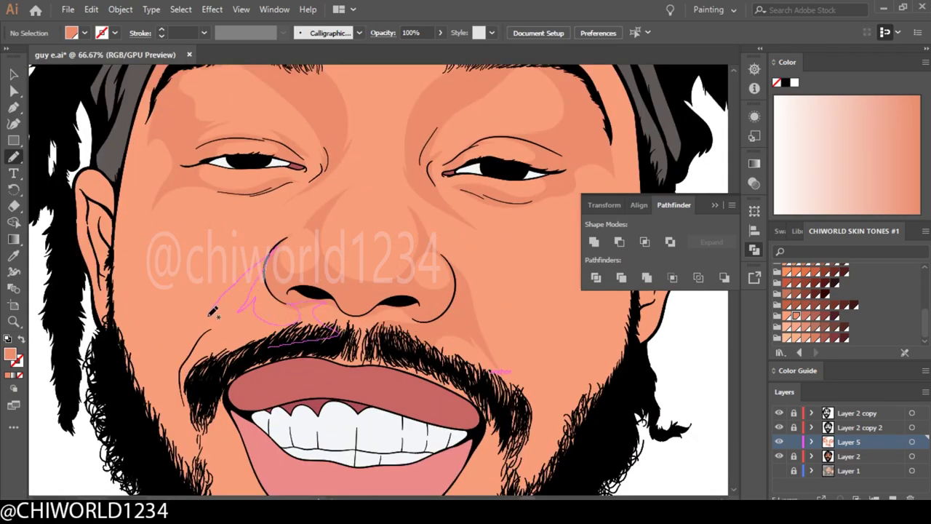
scroll(232, 366, "down", 1)
left_click_drag(335, 469, 376, 382)
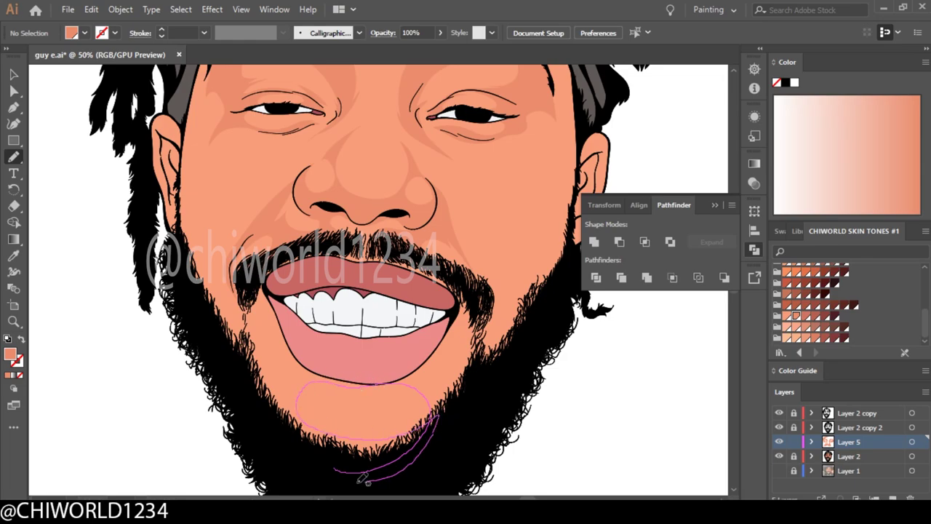
- Paint darker skin shading to finish the chin along the beard, then on both cheeks and both ears
left_click_drag(451, 338, 452, 340)
scroll(443, 356, "right", 1)
scroll(443, 356, "up", 1)
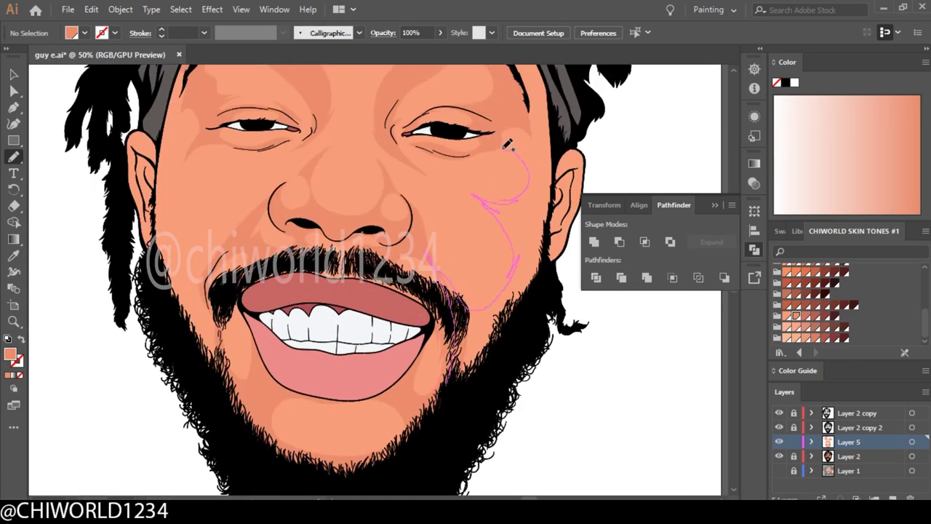
left_click_drag(542, 144, 542, 144)
scroll(254, 356, "up", 2)
scroll(254, 356, "left", 2)
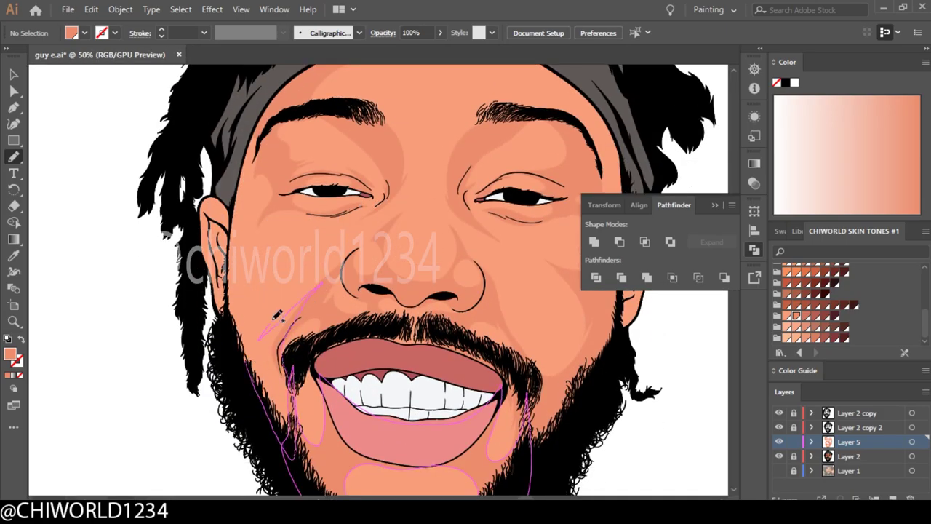
left_click_drag(235, 160, 235, 161)
scroll(235, 160, "down", 2)
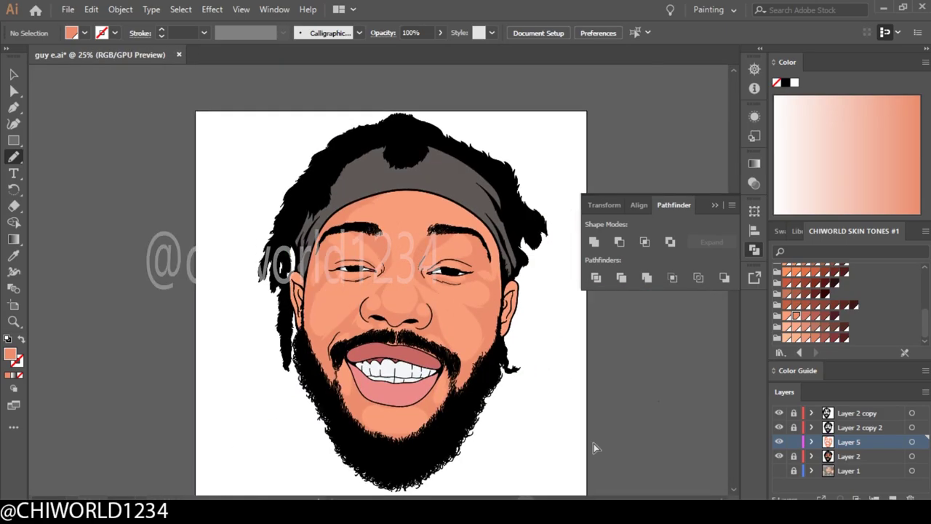
scroll(262, 291, "up", 4)
left_click_drag(263, 109, 263, 109)
scroll(263, 109, "down", 2)
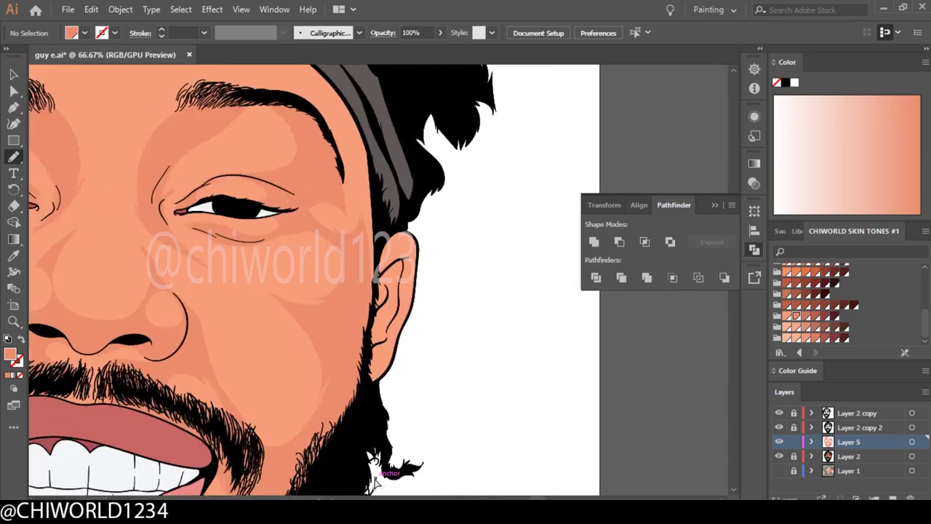
scroll(379, 328, "up", 1)
left_click_drag(361, 323, 396, 310)
left_click_drag(376, 240, 376, 241)
scroll(376, 240, "down", 1)
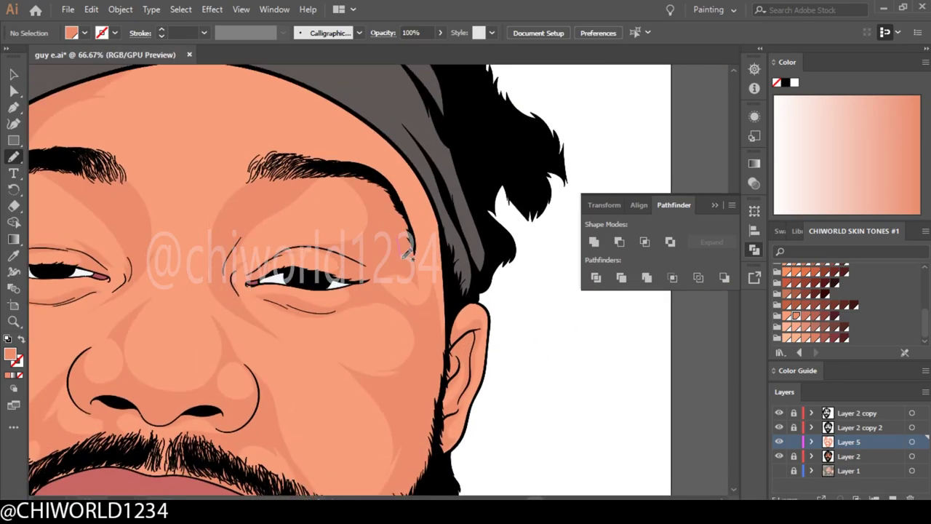
- Add darker shading strokes on the forehead, beside the nose, near the eye and on the nose
left_click_drag(115, 175, 233, 131)
scroll(233, 131, "down", 2)
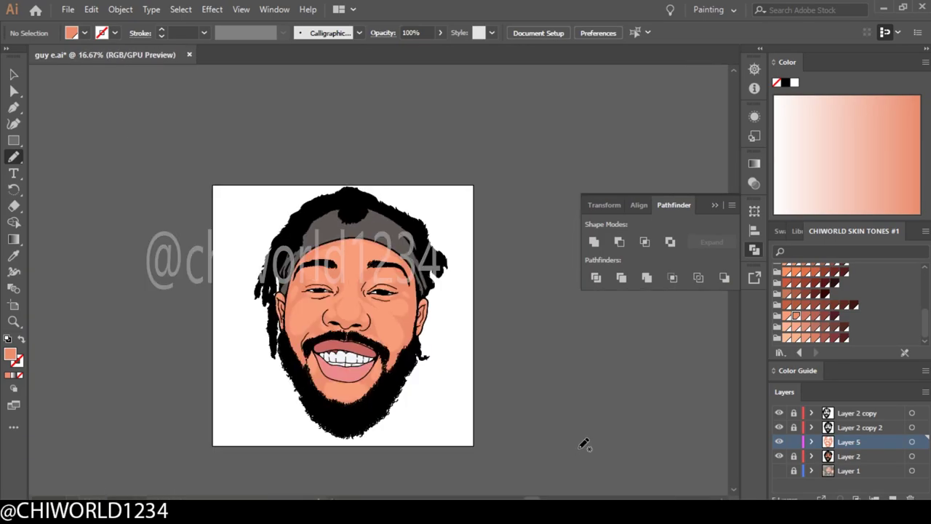
scroll(582, 444, "up", 3)
mouse_move(426, 174)
left_mouse_down()
mouse_move(390, 267)
mouse_move(364, 276)
left_mouse_up()
scroll(537, 422, "right", 3)
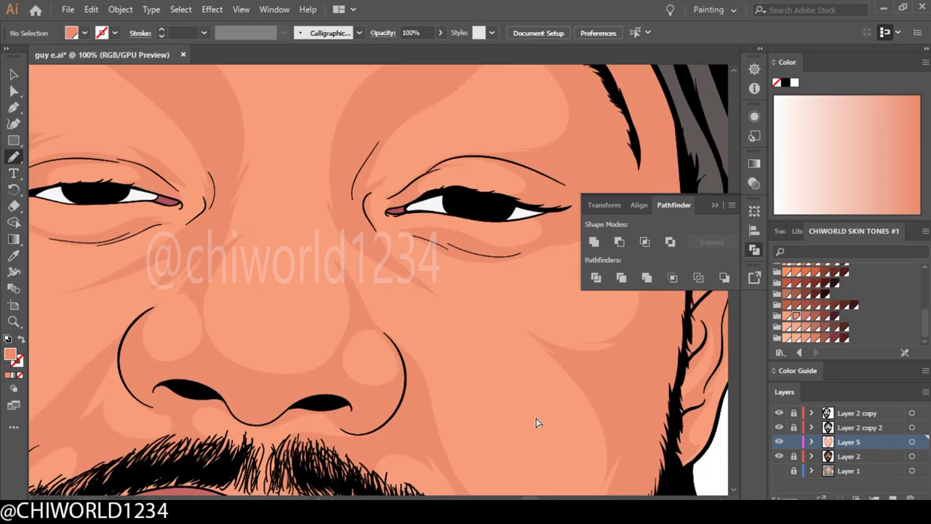
scroll(537, 422, "down", 2)
scroll(399, 237, "up", 2)
left_click_drag(342, 247, 342, 248)
scroll(342, 247, "down", 2)
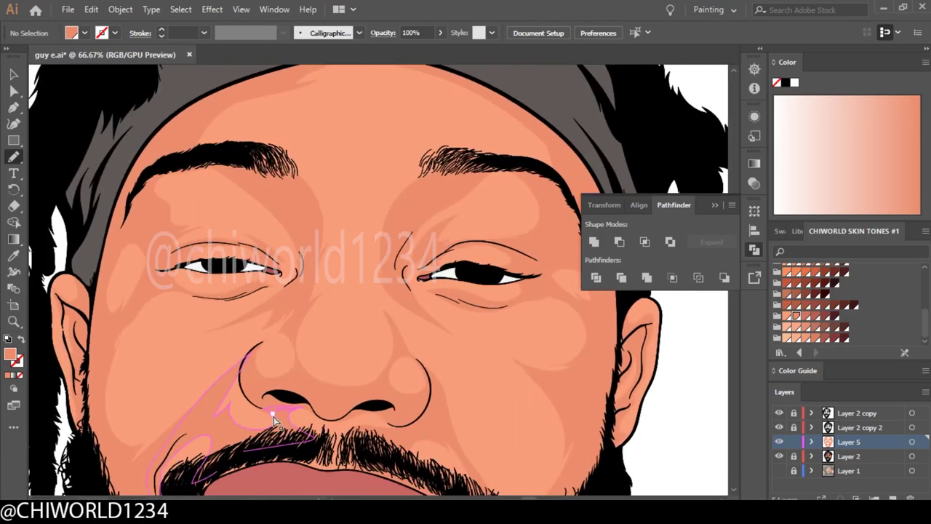
scroll(365, 257, "up", 3)
scroll(545, 422, "down", 2)
scroll(546, 415, "up", 1)
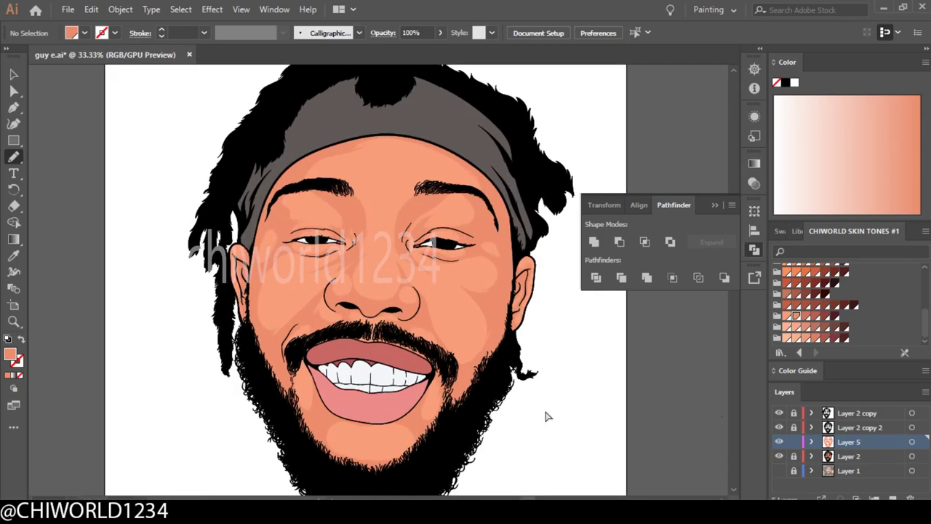
scroll(546, 415, "up", 2)
left_click_drag(362, 273, 361, 275)
scroll(593, 428, "down", 3)
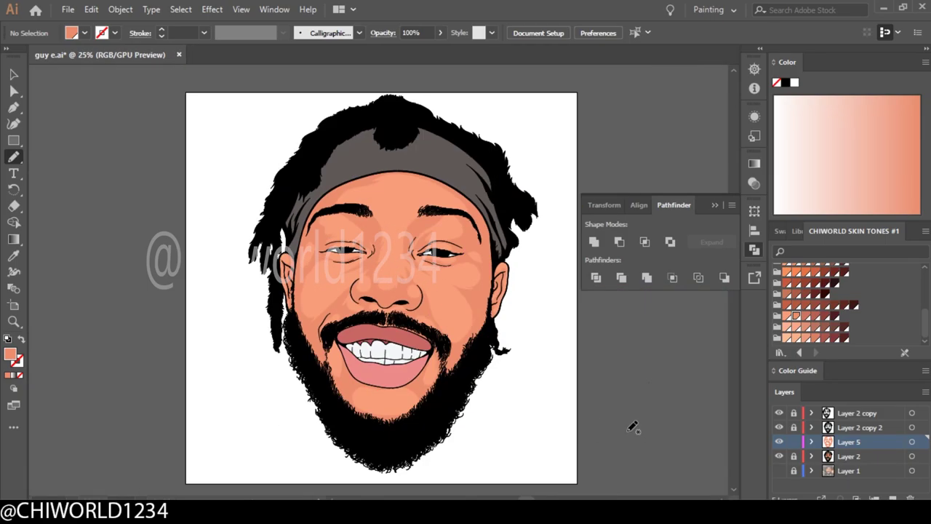
scroll(633, 427, "down", 1)
- Add a new layer and trace shading strokes along the nostrils and near the eyebrow
left_click(892, 499)
scroll(219, 233, "up", 6)
left_click_drag(106, 219, 205, 211)
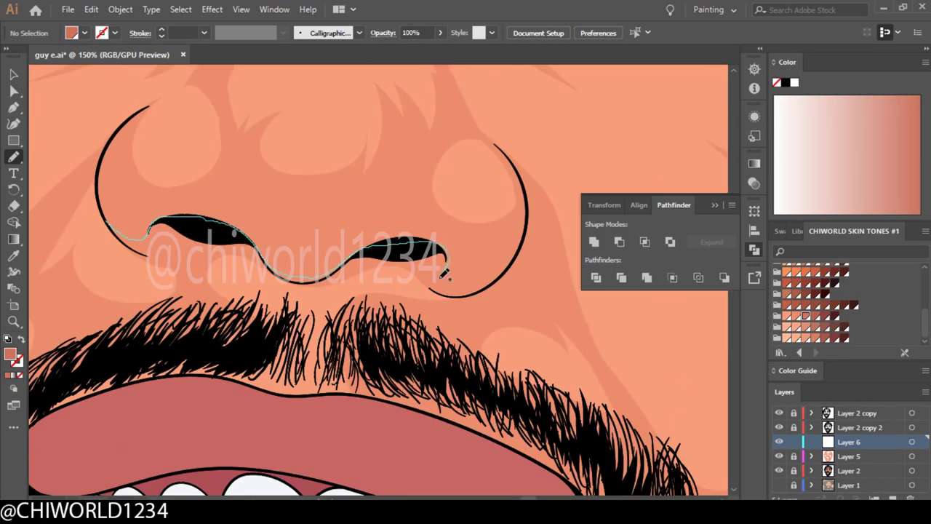
scroll(386, 440, "down", 3)
scroll(386, 440, "up", 3)
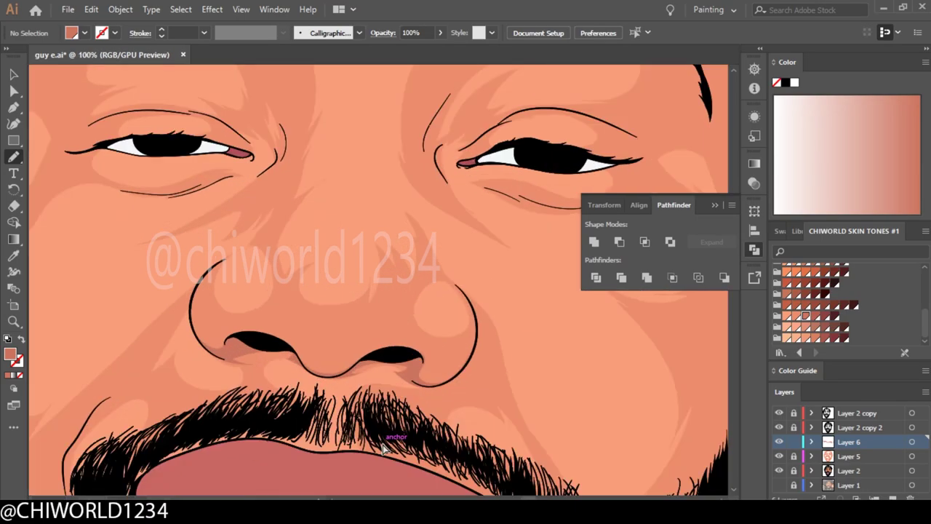
scroll(388, 439, "up", 1)
left_click_drag(318, 190, 318, 193)
scroll(318, 192, "down", 4)
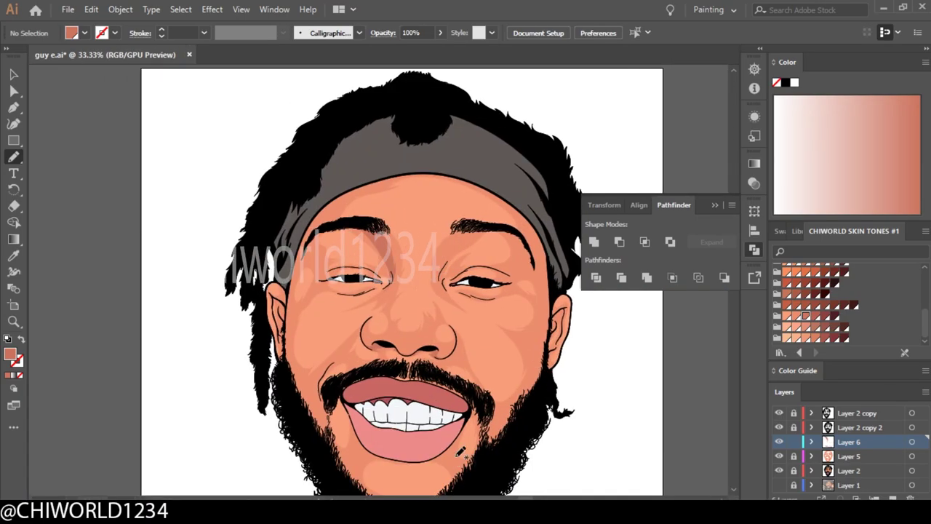
scroll(321, 416, "up", 4)
scroll(321, 416, "down", 1)
scroll(321, 416, "up", 1)
- Draw shading around the lower lip and along the left beard edge
left_click_drag(505, 403, 431, 256)
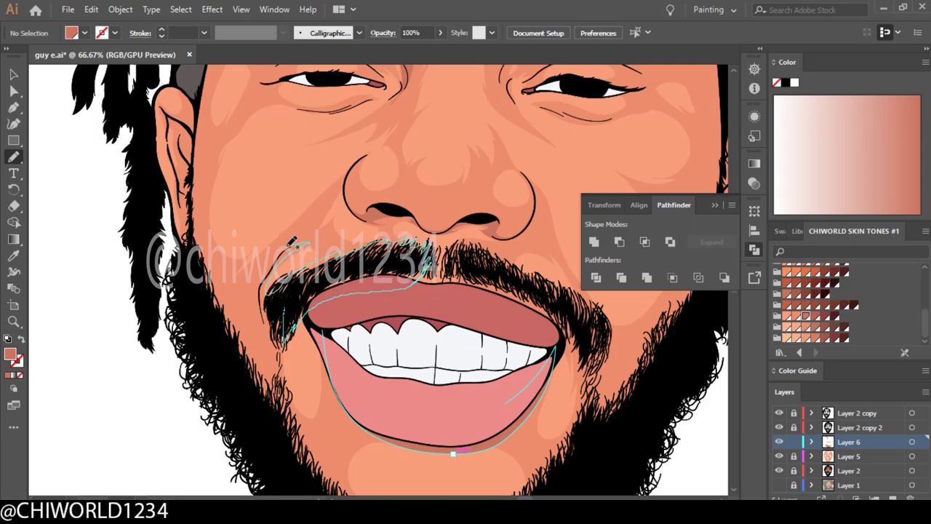
scroll(518, 448, "down", 2)
scroll(519, 449, "up", 1)
left_click_drag(285, 354, 276, 382)
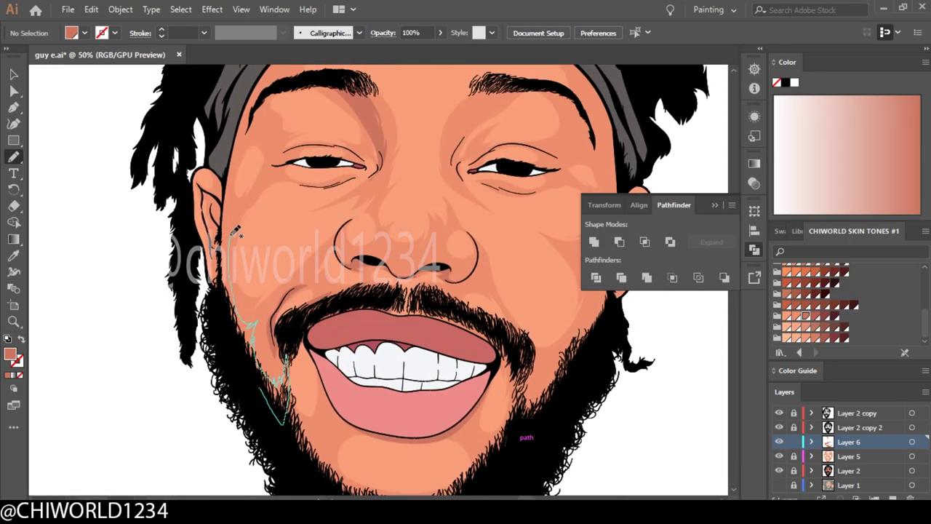
scroll(281, 409, "down", 2)
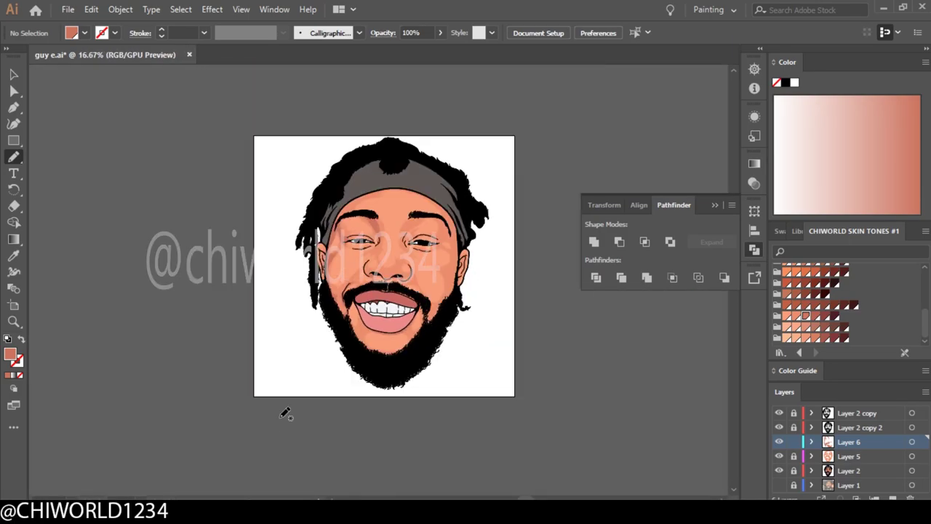
scroll(281, 409, "up", 2)
scroll(531, 459, "up", 2)
- Draw crease lines below the left eye, along its upper eyelid and lower eyelid
left_click_drag(221, 314, 299, 240)
scroll(291, 326, "up", 1)
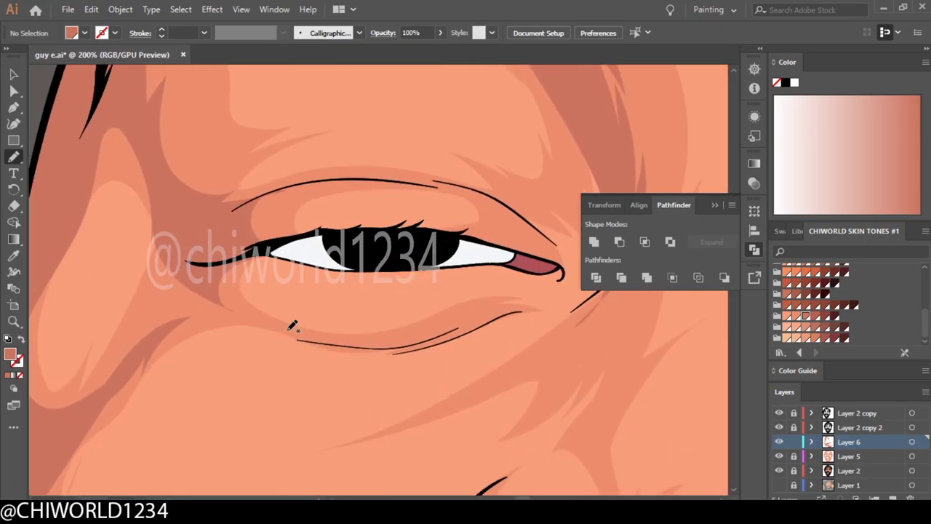
left_click_drag(299, 188, 299, 187)
left_click_drag(512, 224, 392, 179)
left_click_drag(468, 156, 466, 159)
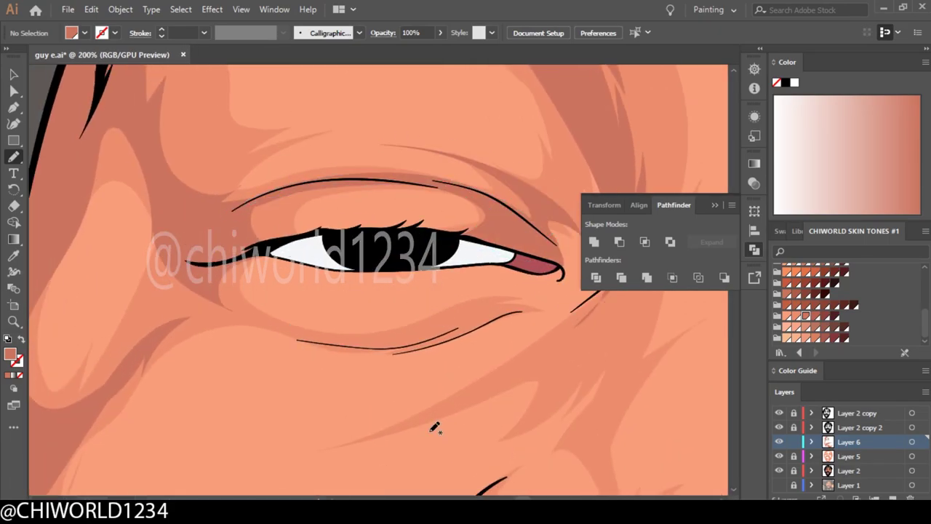
scroll(437, 427, "right", 2)
- Draw crease lines and detail around the other eye, including its corner and inner corner
left_click_drag(434, 311, 436, 312)
scroll(469, 396, "down", 2)
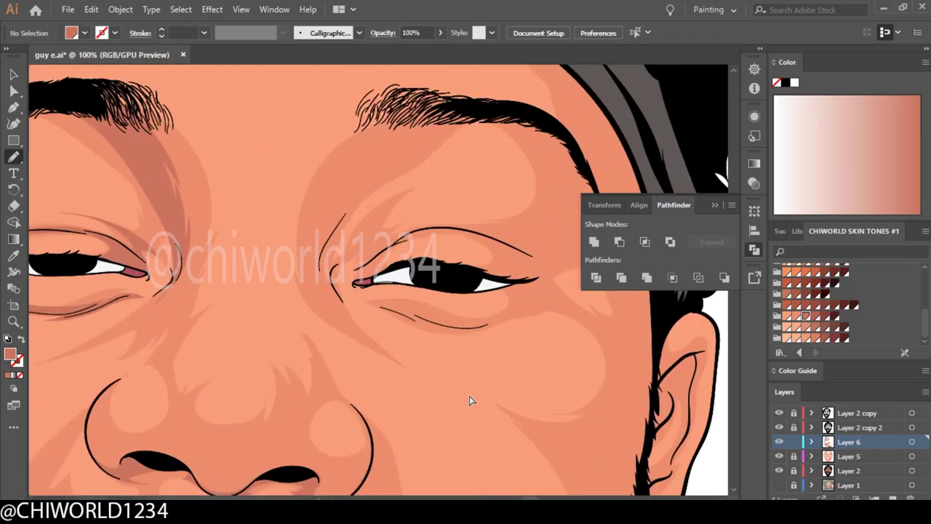
scroll(469, 396, "up", 1)
left_click_drag(208, 325, 353, 329)
left_click_drag(175, 315, 175, 315)
mouse_move(409, 334)
left_mouse_down()
mouse_move(415, 367)
mouse_move(458, 350)
left_mouse_up()
scroll(458, 350, "down", 3)
scroll(313, 309, "up", 3)
mouse_move(339, 368)
left_mouse_down()
mouse_move(311, 309)
mouse_move(306, 323)
left_mouse_up()
scroll(439, 395, "down", 5)
scroll(438, 395, "up", 3)
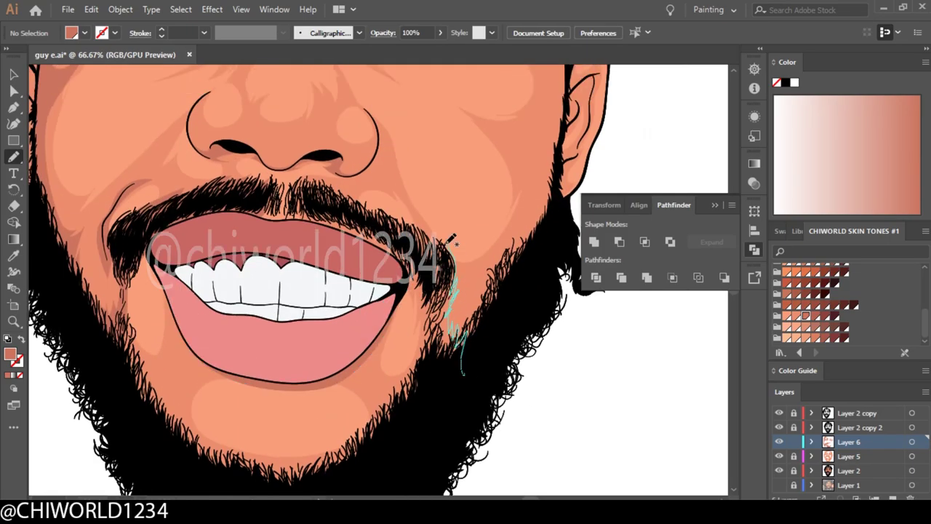
- Add shading strokes beside the moustache and down the cheek toward the ear
left_click_drag(298, 236, 305, 198)
left_click_drag(439, 341, 304, 407)
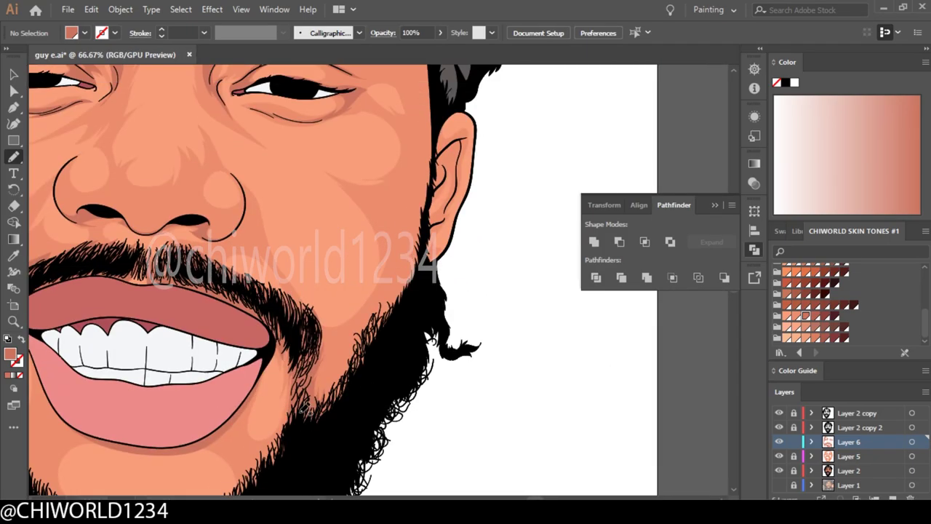
left_click_drag(407, 181, 409, 179)
scroll(409, 179, "up", 3)
left_click_drag(419, 306, 422, 168)
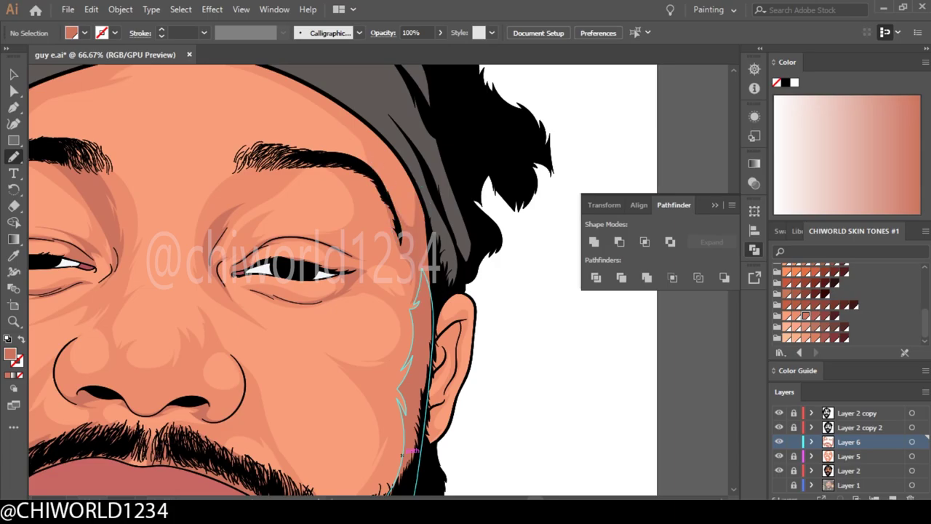
scroll(544, 481, "down", 2)
scroll(544, 482, "down", 1)
scroll(469, 233, "up", 6)
- Shade along the ear and beard edge, plus the lower beard edge
left_click_drag(320, 393, 368, 459)
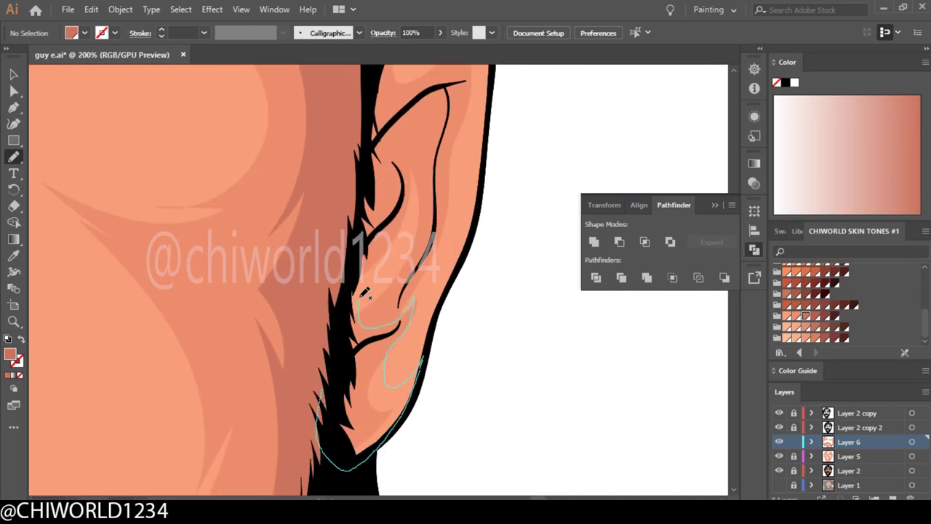
scroll(338, 298, "down", 3)
scroll(277, 430, "up", 3)
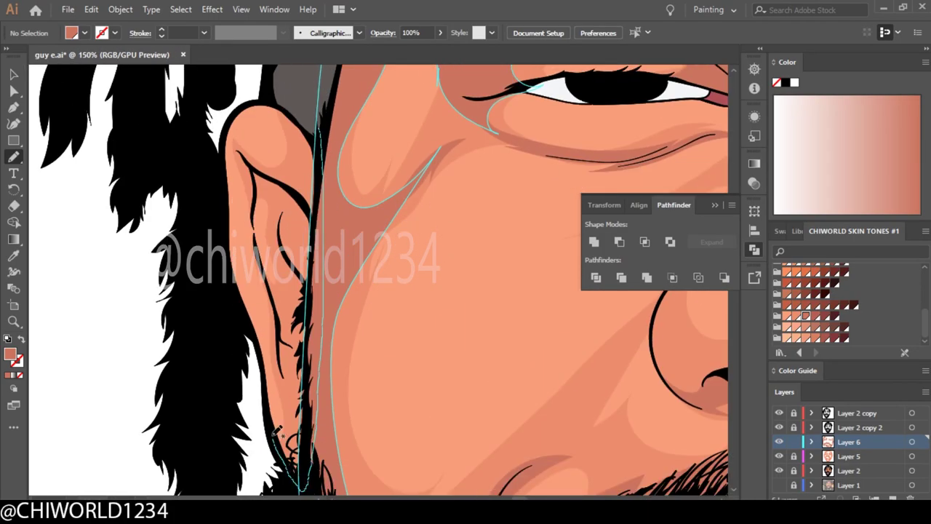
left_click_drag(250, 219, 251, 218)
scroll(251, 226, "down", 5)
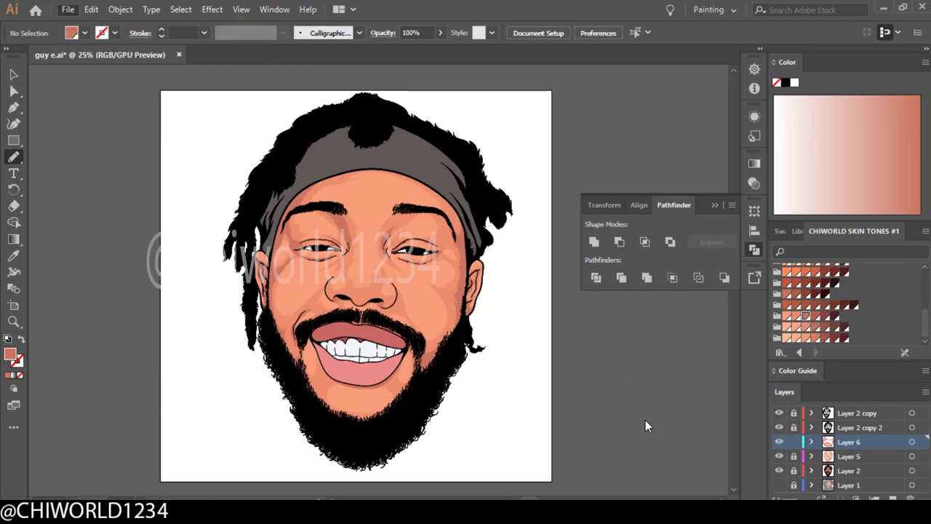
scroll(393, 379, "up", 3)
left_click_drag(465, 327, 440, 352)
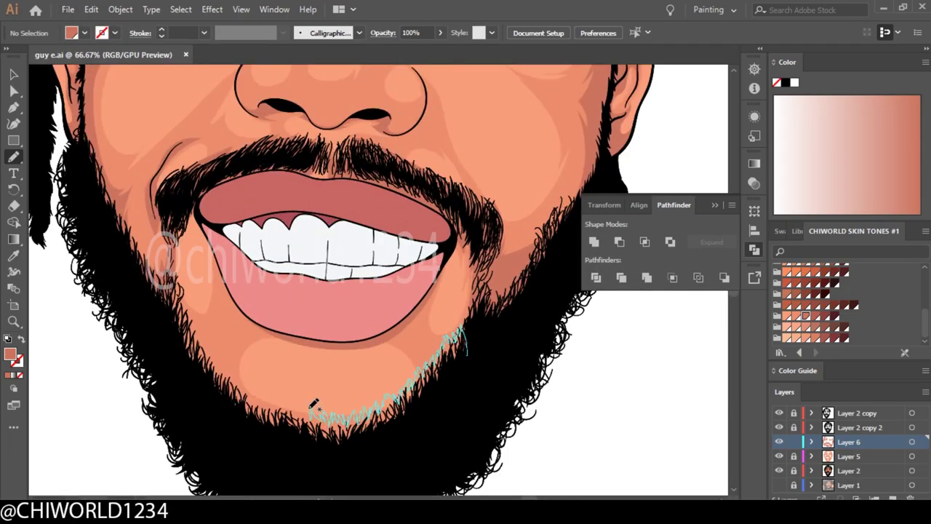
left_click_drag(227, 361, 224, 365)
scroll(500, 346, "down", 1)
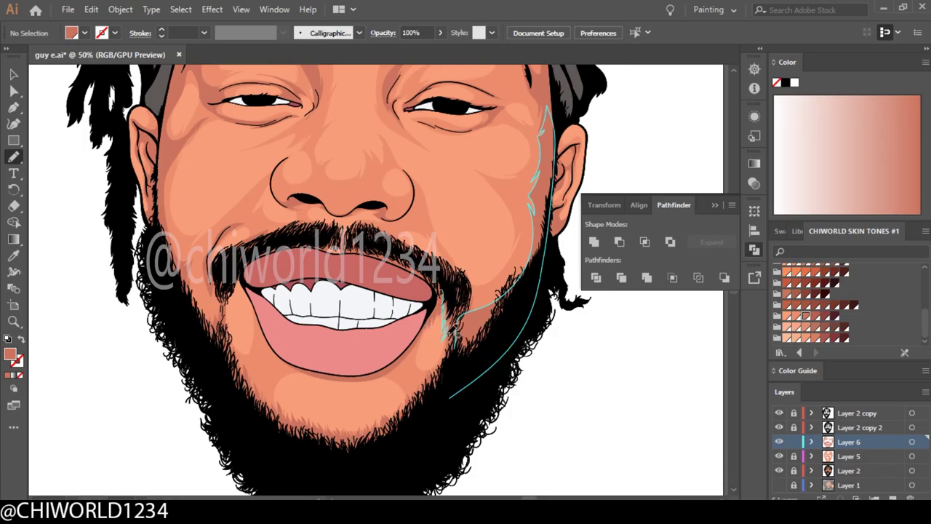
- Add shading strokes at the mouth corner and along the nostrils
left_click_drag(236, 331, 237, 333)
scroll(488, 443, "down", 2)
scroll(499, 453, "up", 5)
left_click_drag(173, 385, 298, 393)
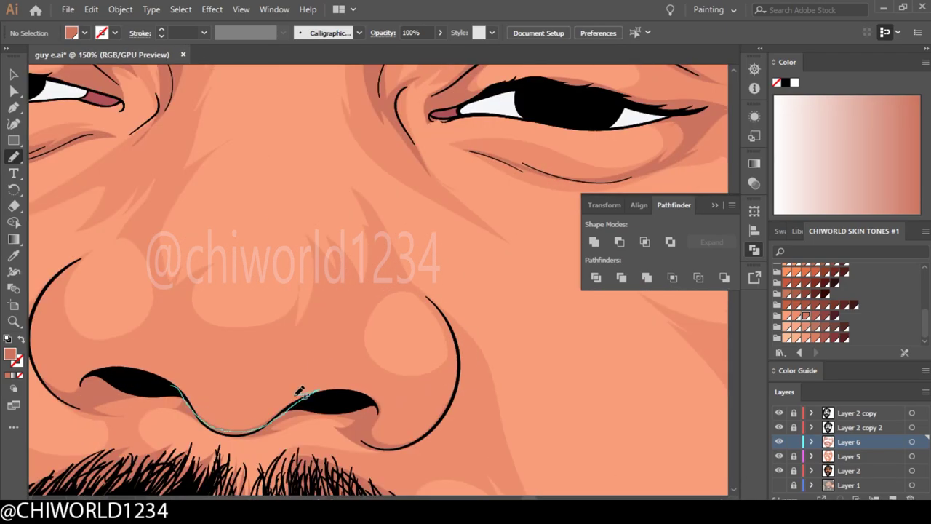
left_click_drag(183, 362, 182, 364)
scroll(181, 364, "down", 4)
scroll(436, 349, "down", 1)
scroll(462, 327, "up", 5)
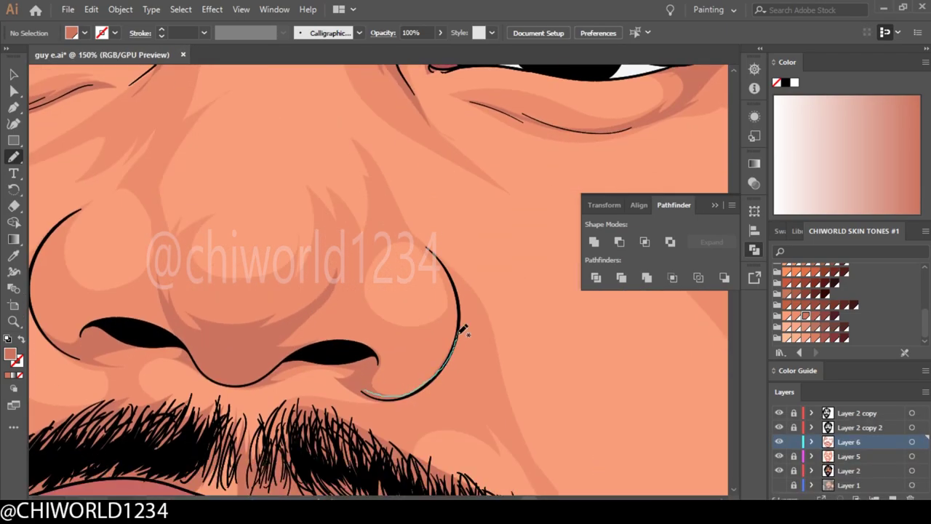
scroll(474, 411, "down", 4)
scroll(474, 411, "down", 1)
- Create Layer 7 for highlights and sample a lighter peach skin tone
key("ctrl+l")
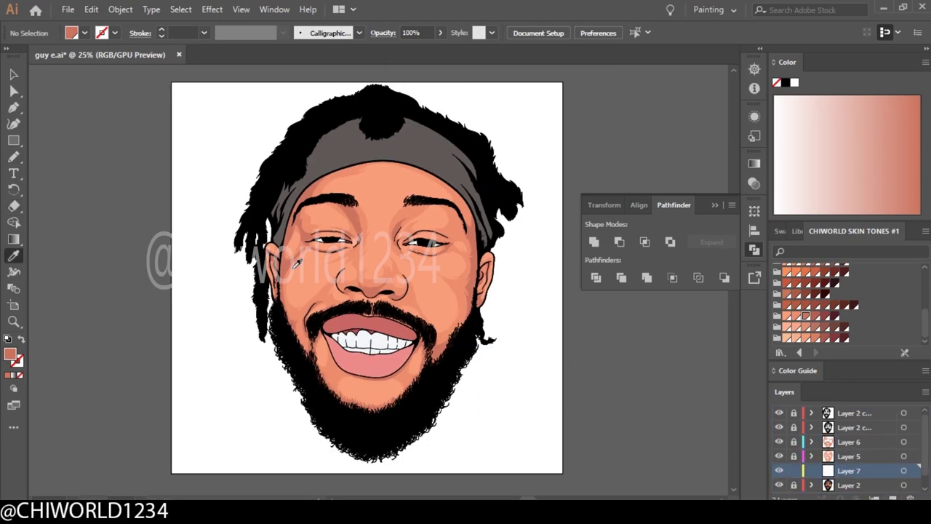
left_click(297, 263)
scroll(380, 276, "up", 3)
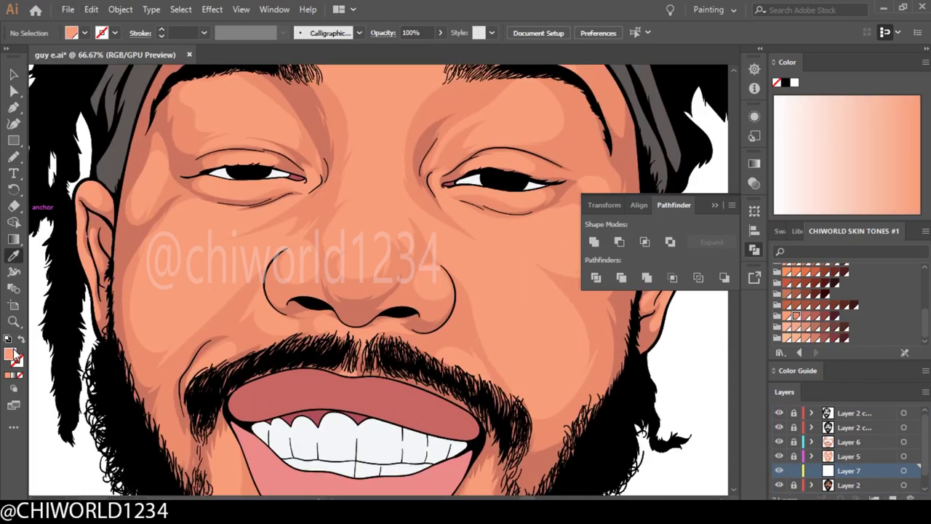
- Set the fill colour to F79779 and adjust the colour of a selected path
double_click(10, 354)
left_click(610, 174)
key("n")
key("ctrl+equal")
key("ctrl+equal")
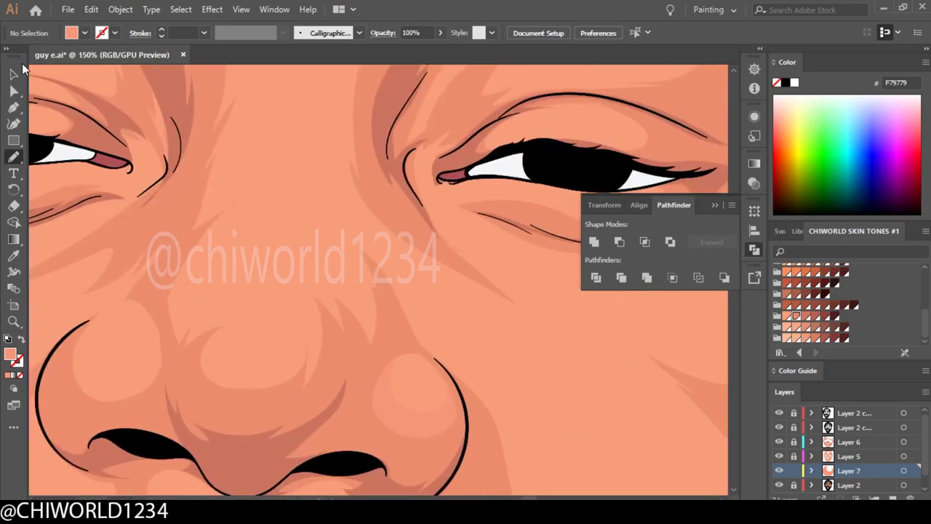
key("v")
left_click(91, 9)
left_click(456, 265)
left_click(356, 353)
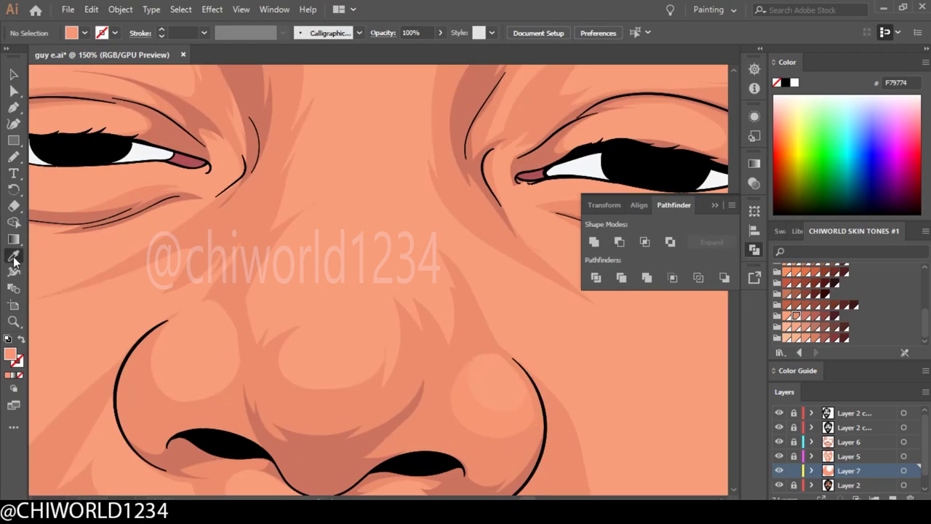
- Paint light peach highlights along the nose, beside the eye, across the cheek and upper moustache
key("b")
left_click_drag(167, 355, 145, 484)
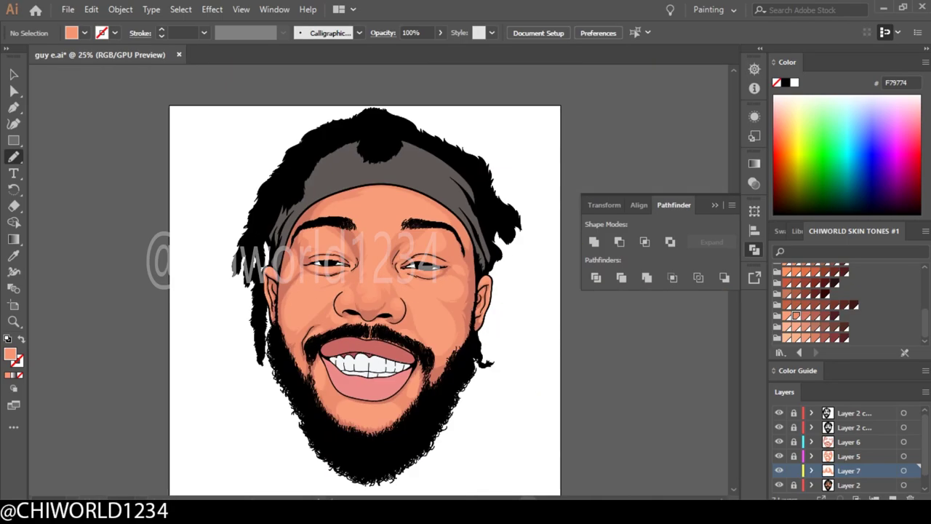
left_click_drag(345, 275, 366, 319)
left_click_drag(252, 318, 313, 247)
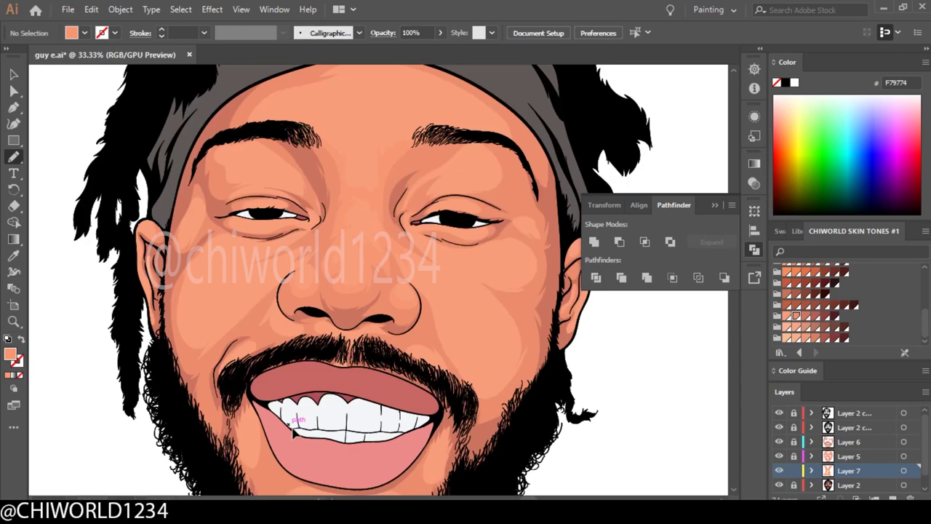
left_click_drag(414, 365, 388, 263)
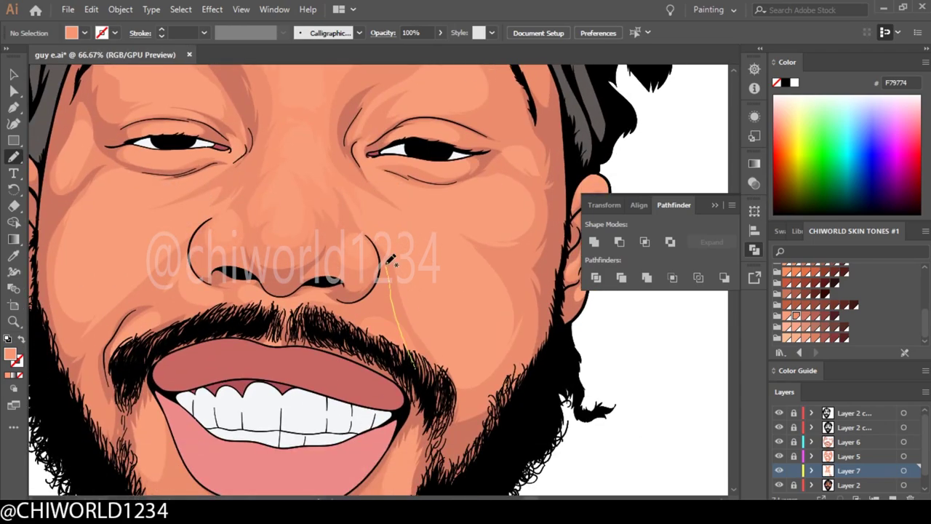
left_click_drag(490, 226, 553, 230)
left_click_drag(301, 297, 365, 311)
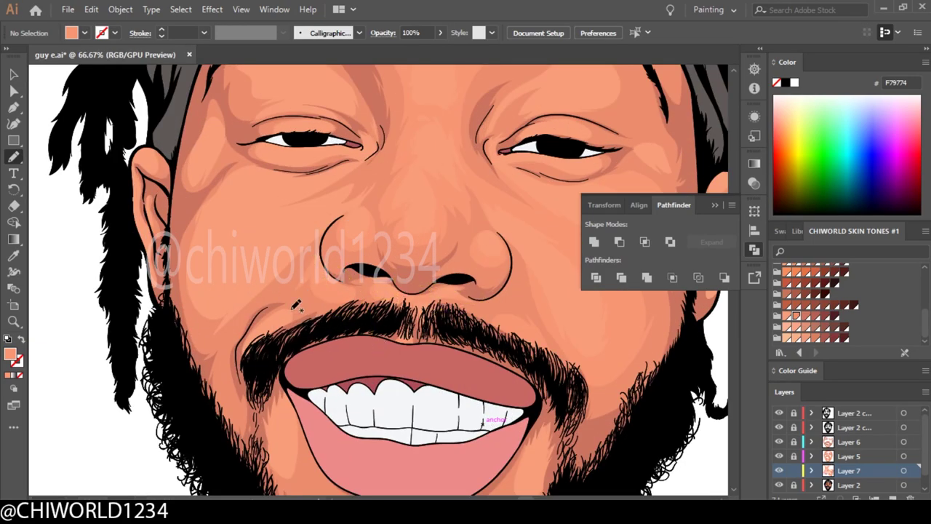
- Paint highlight strokes along the upper eyelid and brow, and a highlight shape over the right eyelid
scroll(297, 364, "down", 2)
scroll(344, 426, "down", 3)
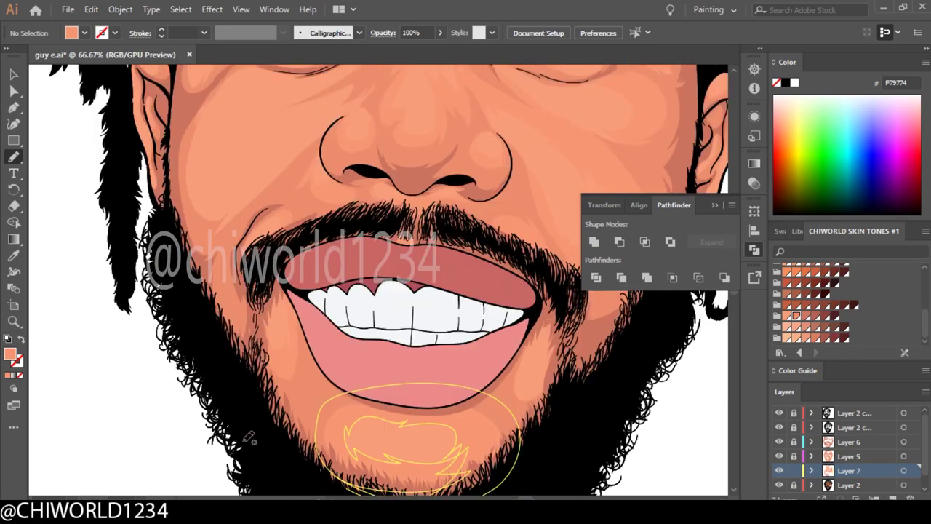
scroll(359, 405, "up", 3)
left_click_drag(188, 331, 348, 232)
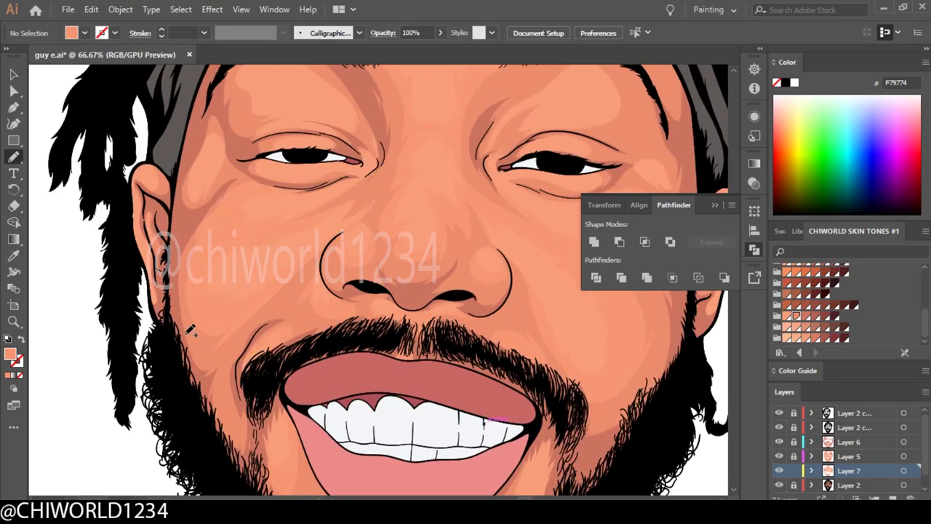
scroll(180, 259, "up", 2)
left_click_drag(248, 207, 309, 198)
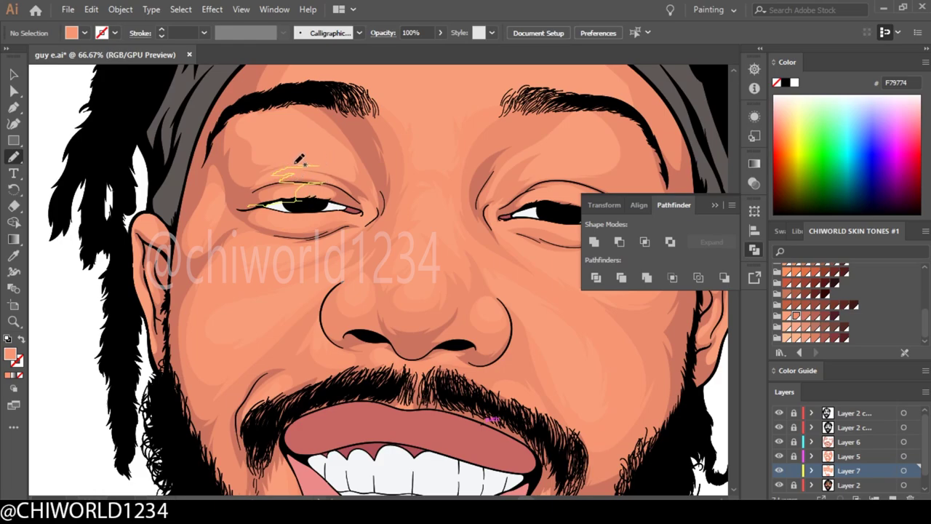
left_click_drag(296, 163, 341, 187)
left_click_drag(491, 420, 404, 452)
left_click_drag(480, 231, 460, 218)
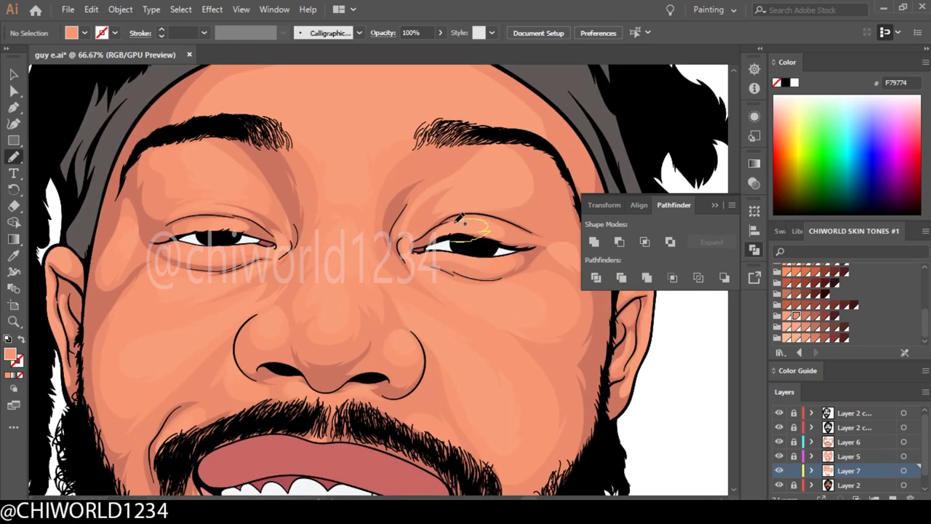
left_click_drag(504, 182, 505, 182)
scroll(409, 241, "up", 3)
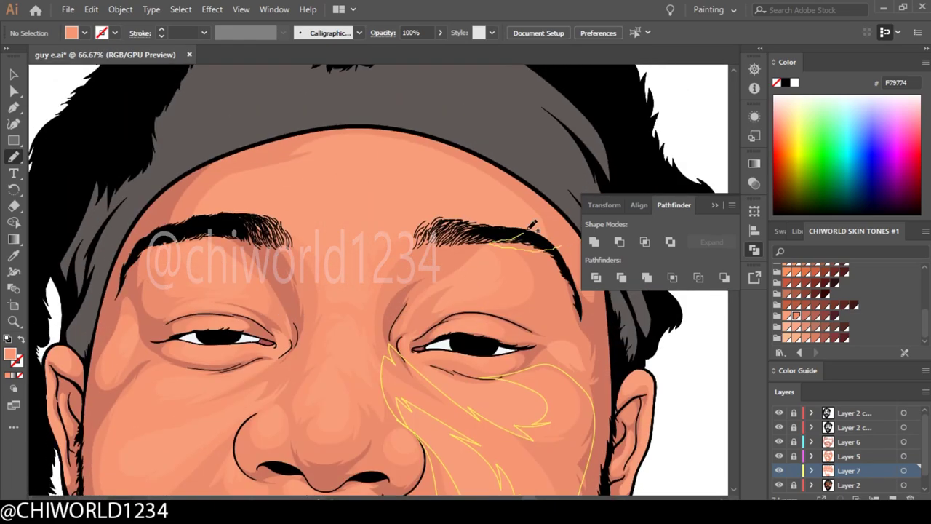
- Zoom out to review the whole face, then zoom in on the mouth and beard
key("ctrl+minus")
key("ctrl+minus")
key("ctrl+minus")
key("ctrl+plus")
key("ctrl+plus")
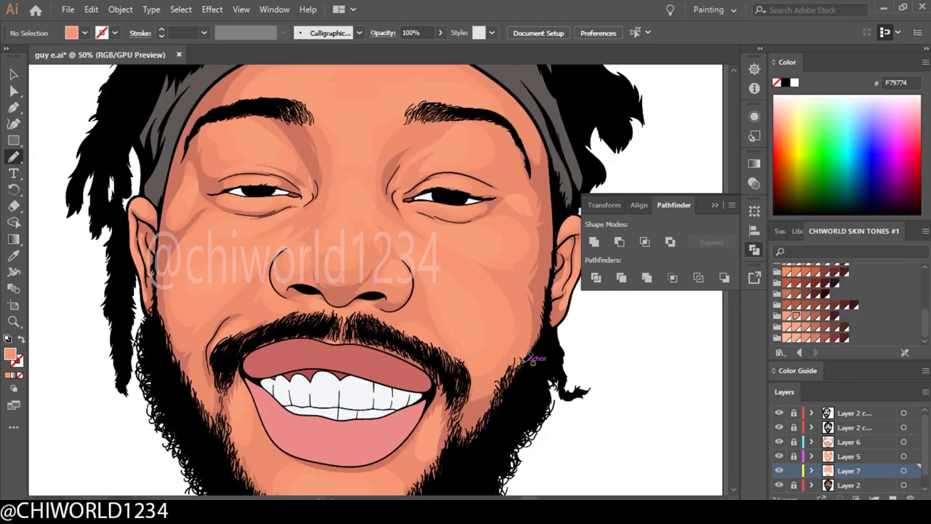
key("ctrl+minus")
key("alt+f")
key("Escape")
key("ctrl+plus")
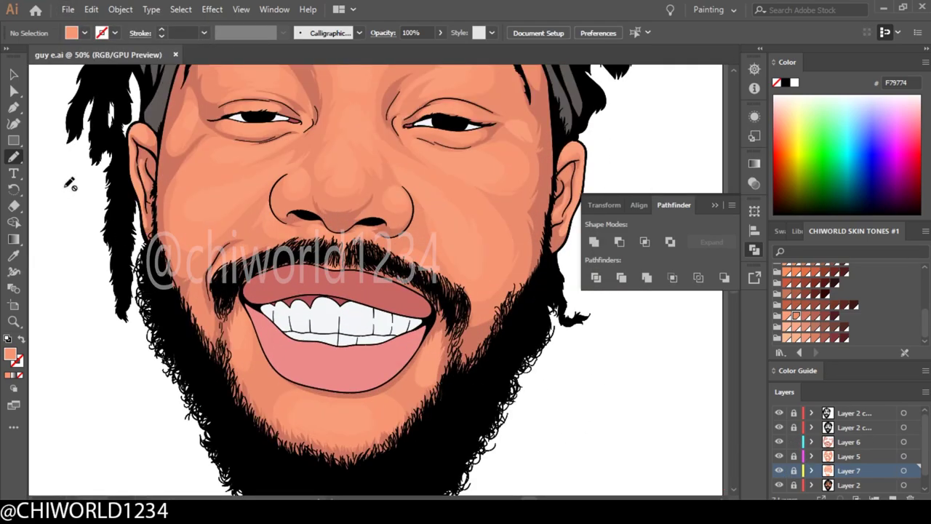
scroll(409, 333, "down", 2)
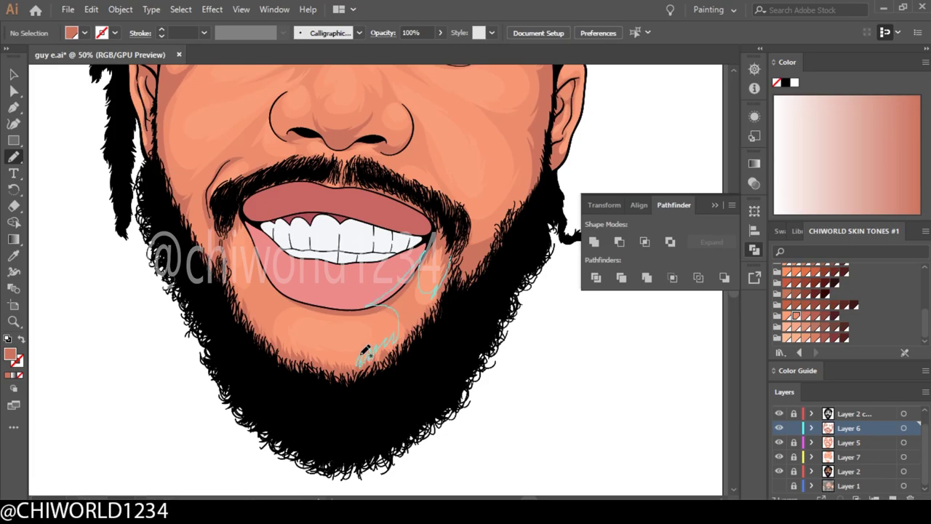
- Paint a darker skin shadow shape along the chin
left_click_drag(286, 329, 426, 366)
key("ctrl+0")
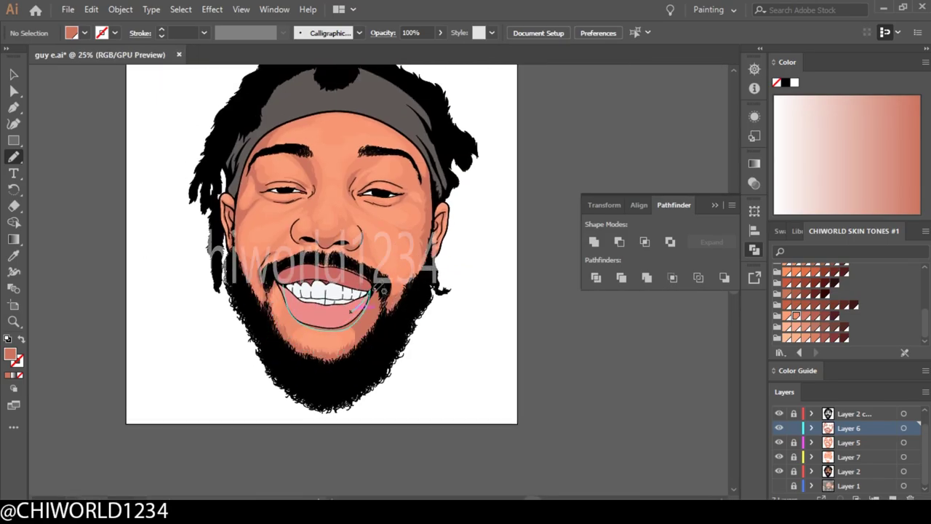
scroll(251, 263, "up", 5)
key("ctrl+0")
scroll(349, 305, "up", 5)
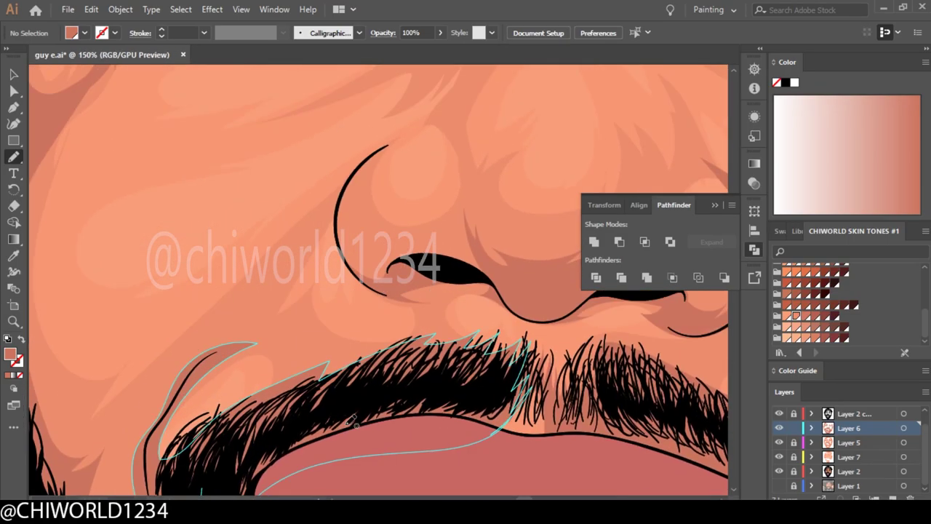
scroll(555, 361, "down", 4)
scroll(567, 247, "up", 3)
- Add darker shadow shapes under the left eye and the other eye
left_click_drag(396, 201, 258, 228)
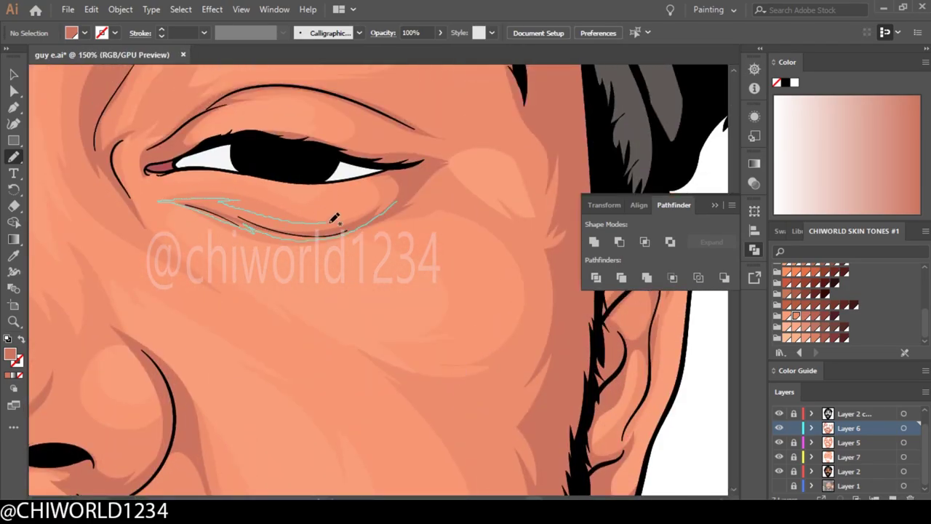
left_click_drag(334, 218, 342, 223)
key("ctrl+0")
scroll(408, 334, "up", 5)
left_click_drag(411, 253, 407, 255)
key("ctrl+0")
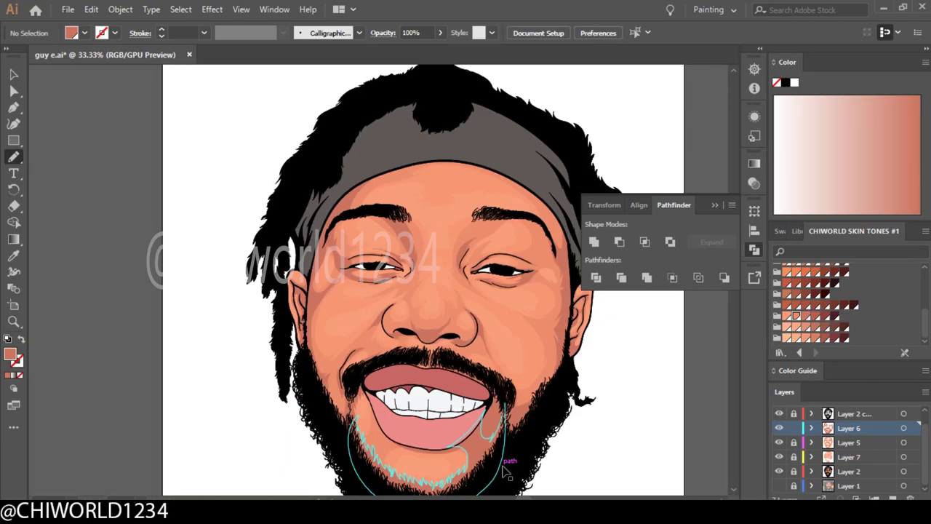
scroll(464, 398, "up", 5)
- Shade beside the eye and along the eyebrow
left_click_drag(350, 140, 349, 141)
key("ctrl+0")
scroll(336, 272, "up", 3)
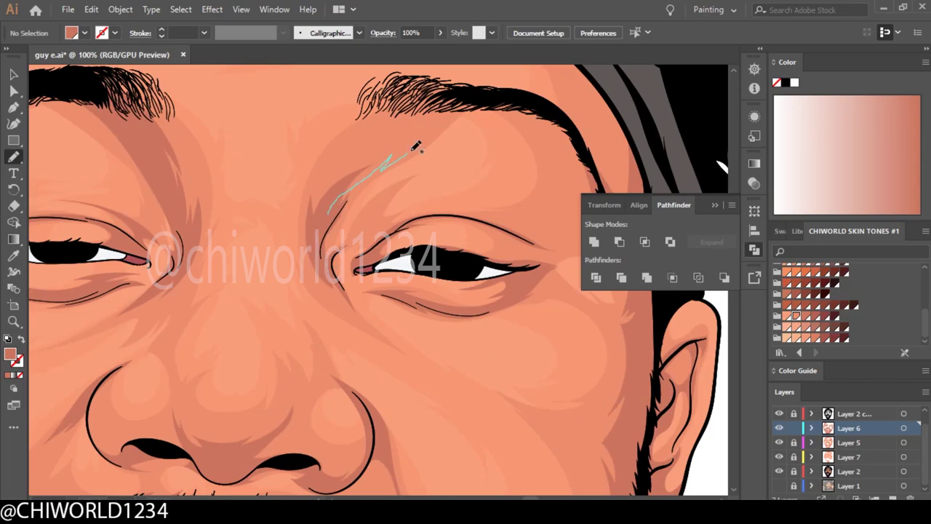
left_click_drag(417, 146, 418, 145)
key("ctrl+0")
scroll(426, 374, "up", 2)
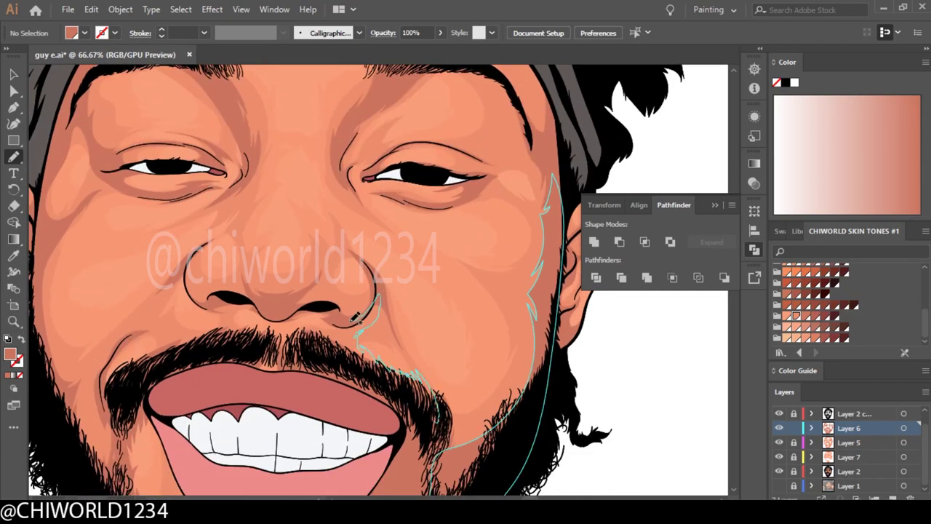
- Add shadows from the nostril down the cheek and along the moustache
left_click_drag(353, 320, 355, 318)
left_click_drag(125, 377, 124, 378)
key("ctrl+0")
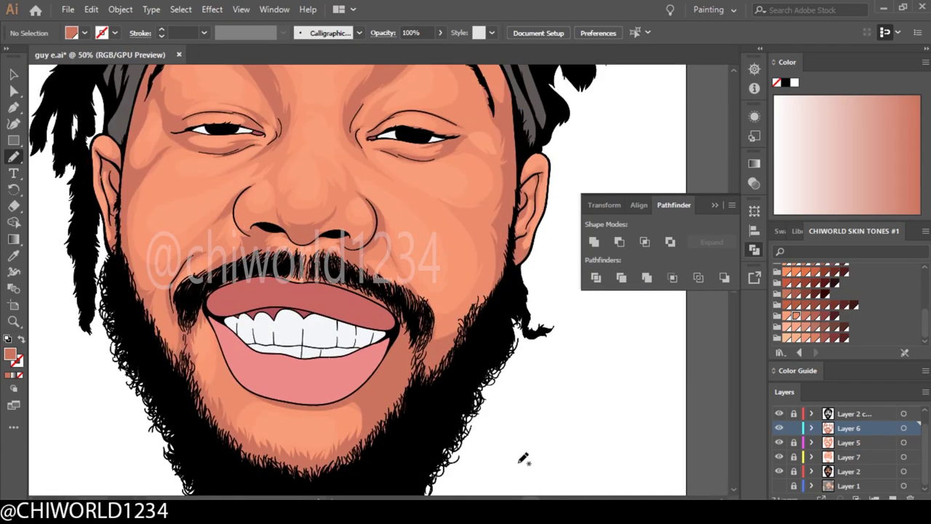
scroll(551, 453, "up", 2)
scroll(551, 453, "up", 2)
- Draw a shadow line on the cheek and another along the eyebrow
left_click_drag(270, 245, 229, 291)
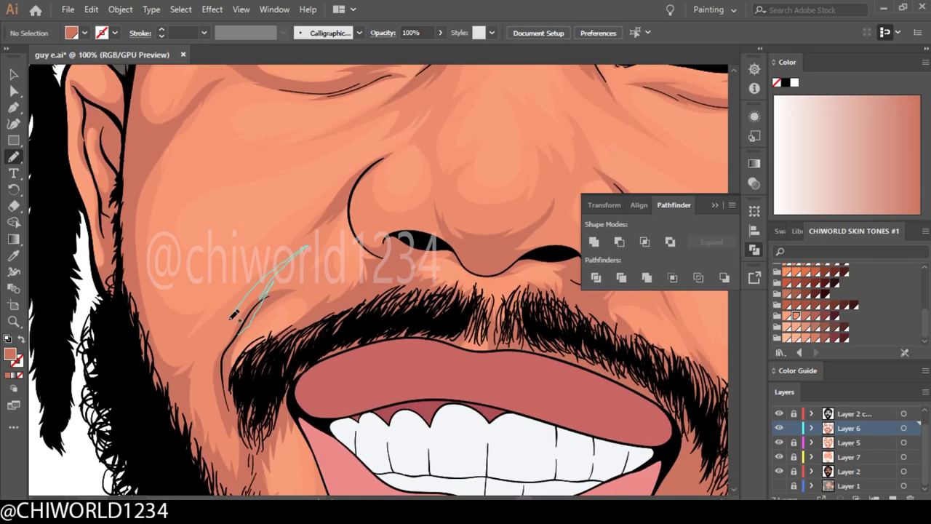
key("ctrl+0")
scroll(175, 230, "up", 3)
left_click_drag(317, 136, 317, 136)
scroll(484, 446, "down", 2)
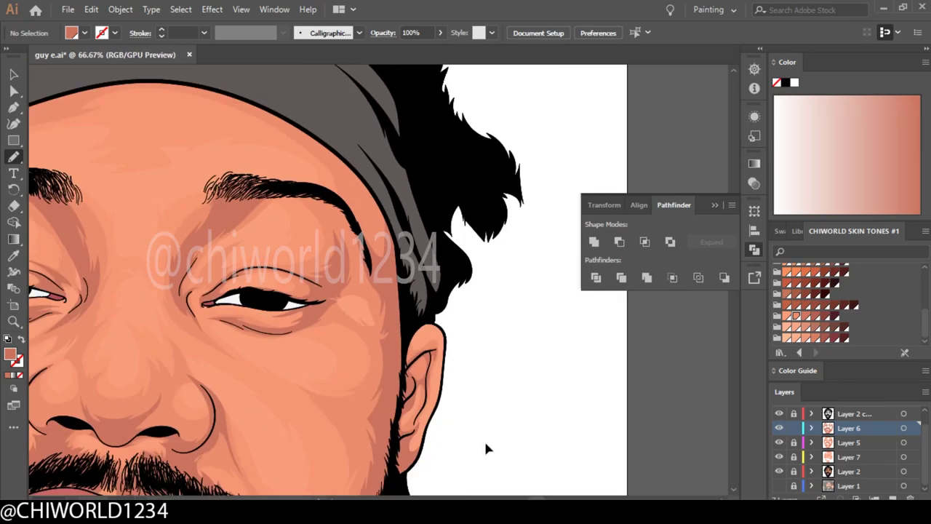
scroll(485, 446, "up", 3)
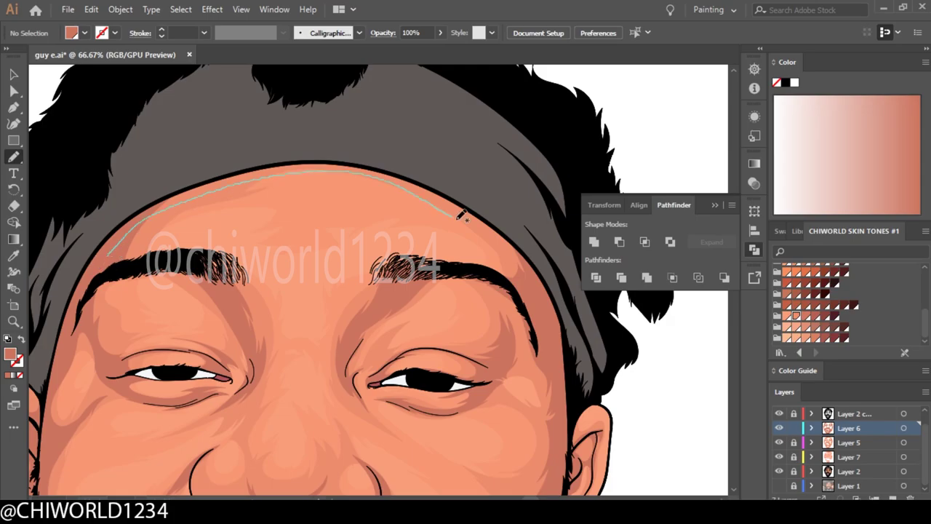
- Shade the hairline just under the headband
key("ctrl+0")
left_click_drag(460, 213, 499, 200)
scroll(446, 395, "up", 3)
key("ctrl+0")
- Add a new layer and set the fill to a deeper reddish-brown skin swatch
scroll(509, 437, "up", 2)
left_click(893, 499)
left_click(823, 317)
scroll(559, 444, "up", 1)
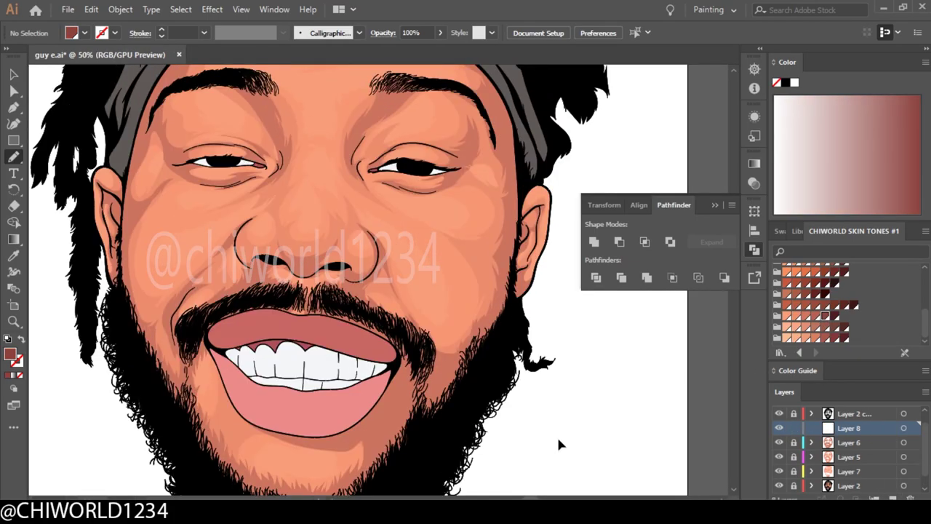
scroll(353, 335, "up", 2)
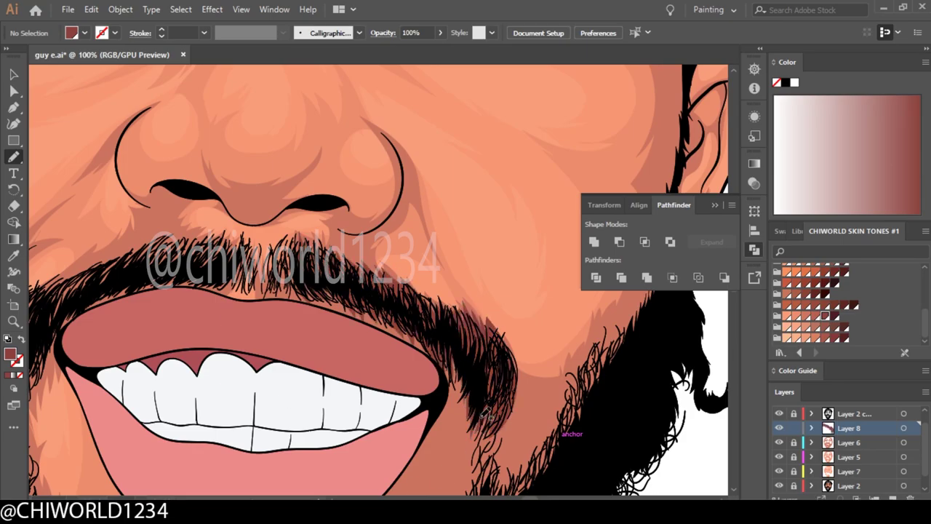
- Draw a small reddish-brown shading stroke near the ear
scroll(561, 435, "left", 5)
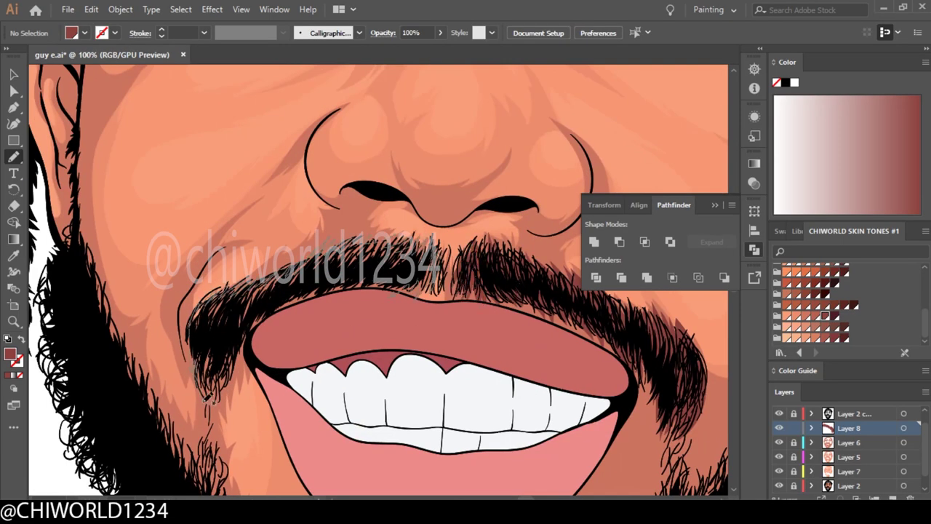
scroll(459, 407, "up", 2)
scroll(451, 270, "up", 1)
scroll(291, 305, "up", 1)
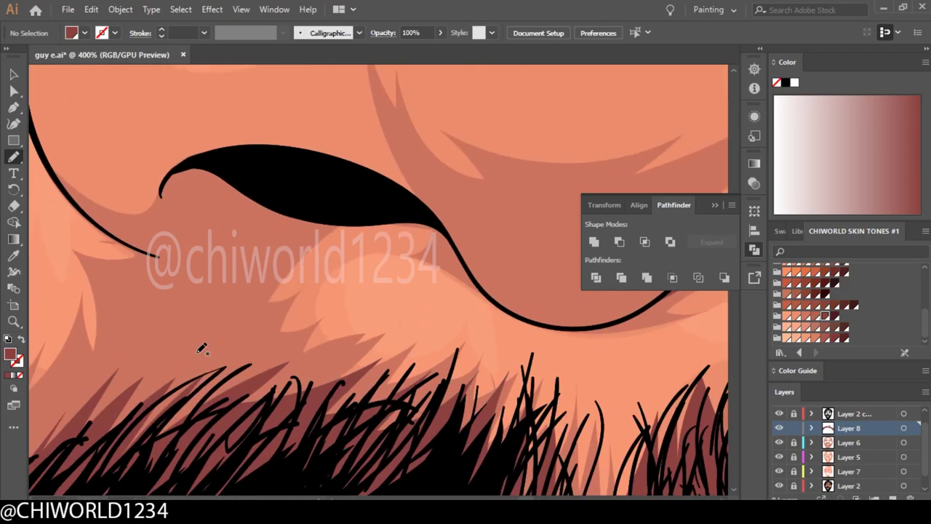
scroll(202, 349, "down", 1)
scroll(202, 349, "down", 5)
scroll(286, 172, "up", 3)
scroll(286, 172, "up", 2)
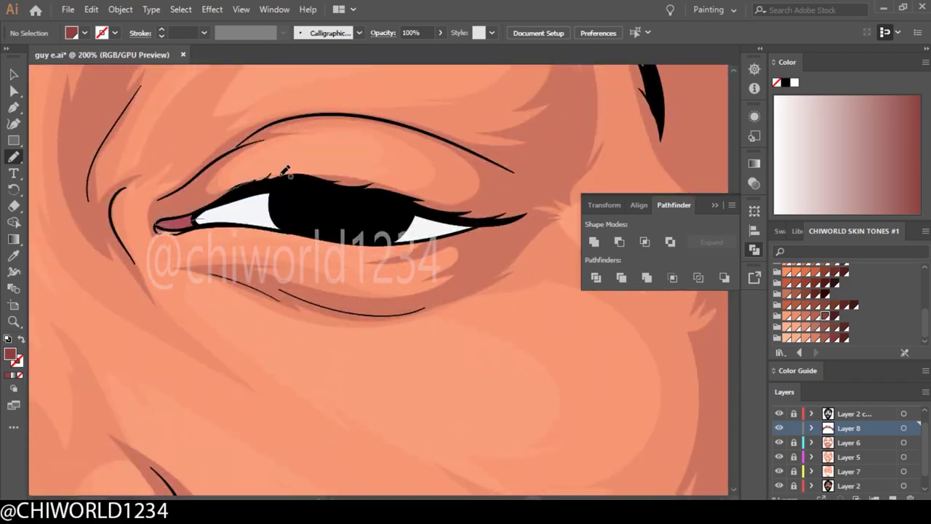
scroll(492, 241, "down", 3)
scroll(437, 306, "up", 3)
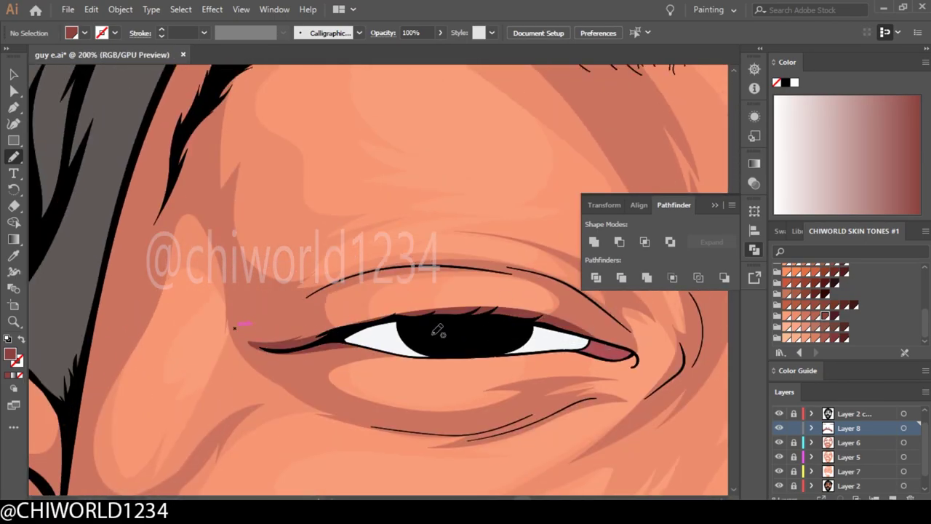
scroll(444, 320, "down", 3)
scroll(434, 152, "down", 1)
scroll(572, 432, "up", 2)
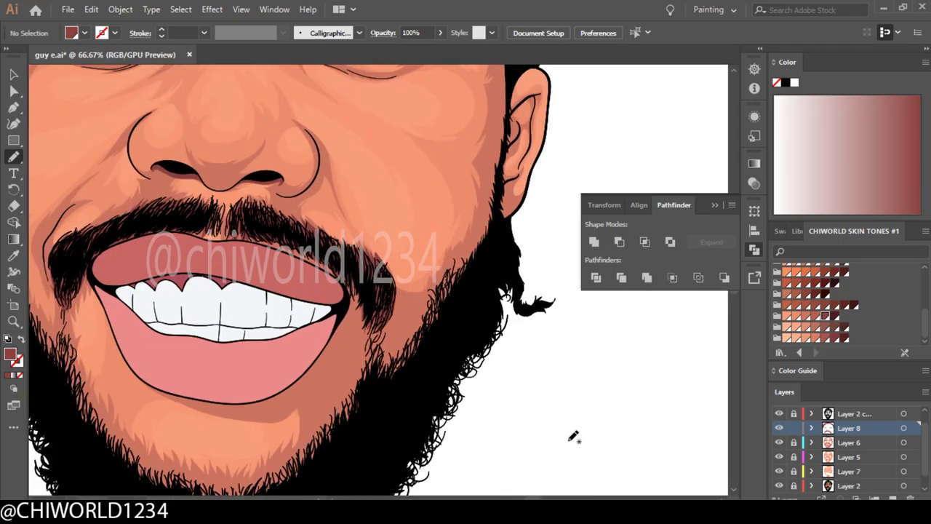
scroll(676, 453, "down", 2)
scroll(437, 408, "up", 5)
left_click_drag(358, 393, 427, 408)
- Create another new layer, Layer 9, for light highlights
scroll(414, 204, "up", 3)
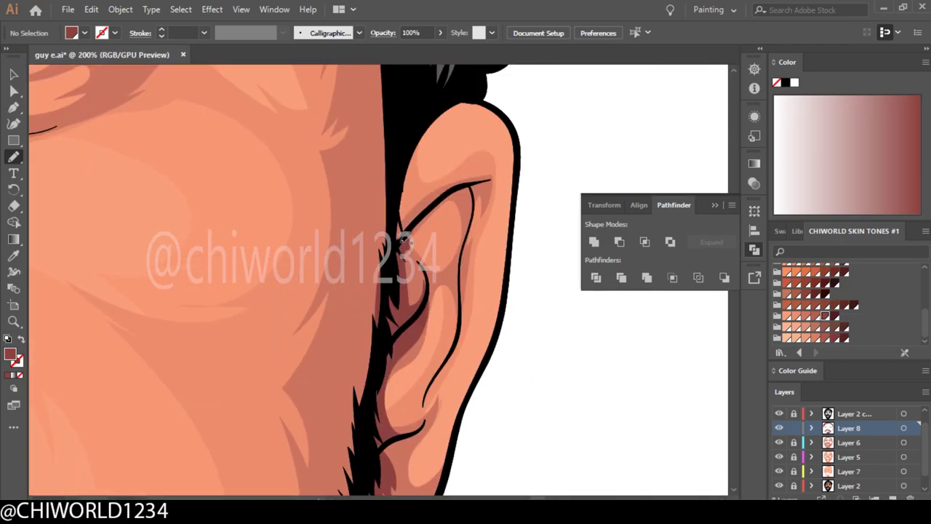
scroll(439, 405, "down", 2)
scroll(358, 444, "down", 4)
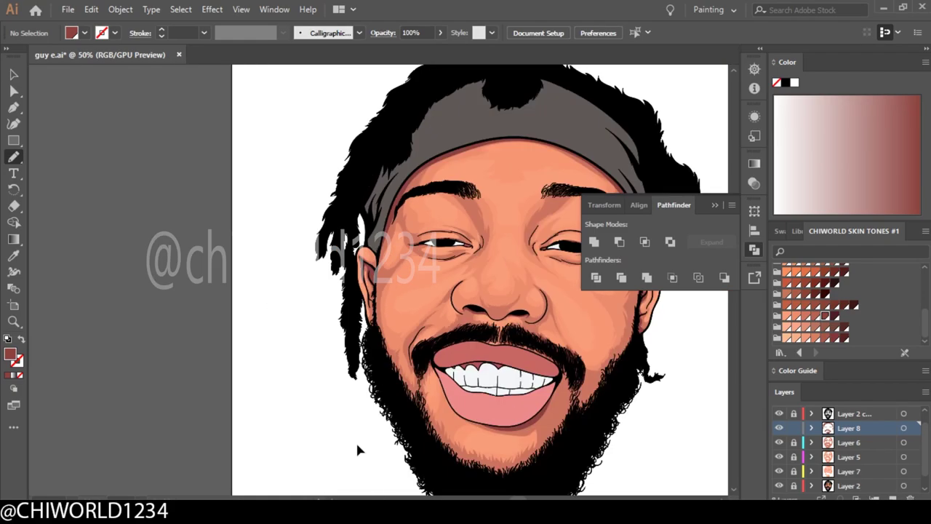
scroll(407, 405, "up", 1)
scroll(678, 423, "down", 1)
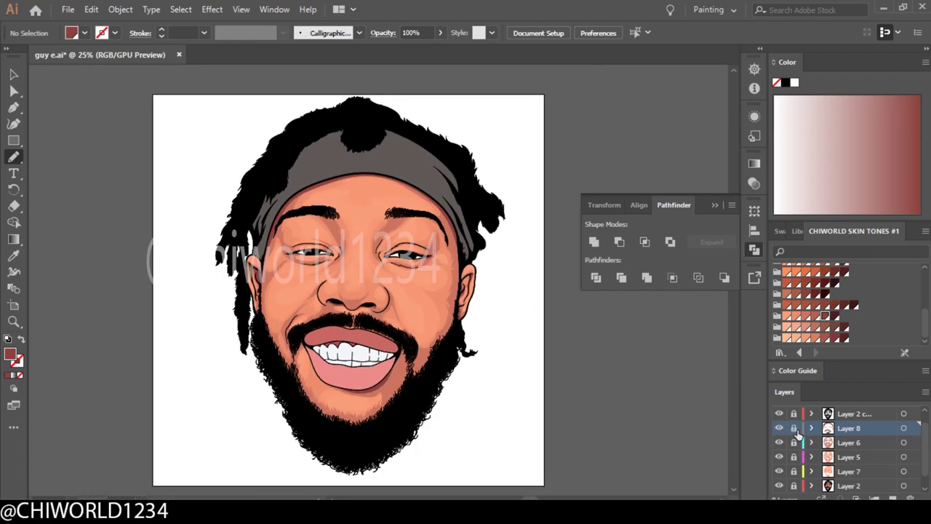
left_click(782, 456)
key("ctrl+l")
- Set the fill to a light skin-orange swatch for freehand drawing
scroll(436, 338, "up", 2)
key("i")
left_click(436, 338)
key("n")
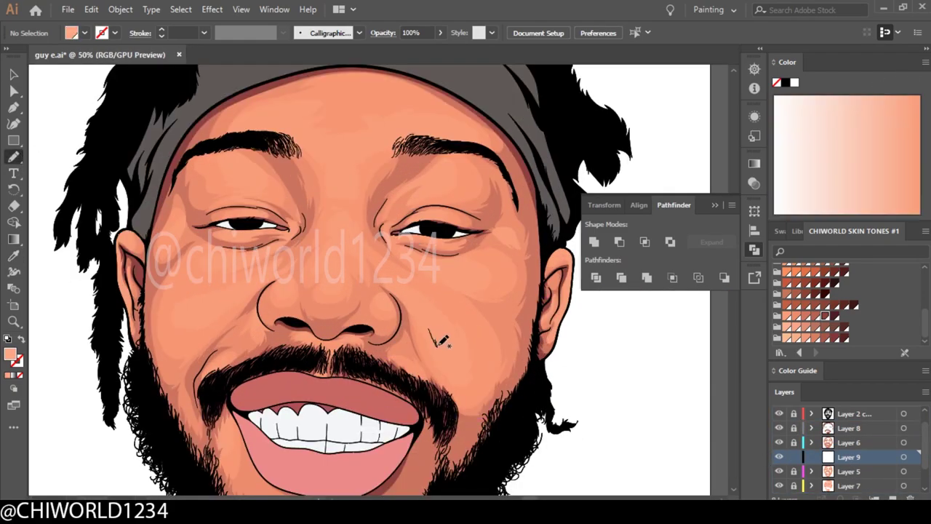
scroll(436, 338, "down", 2)
scroll(246, 435, "up", 3)
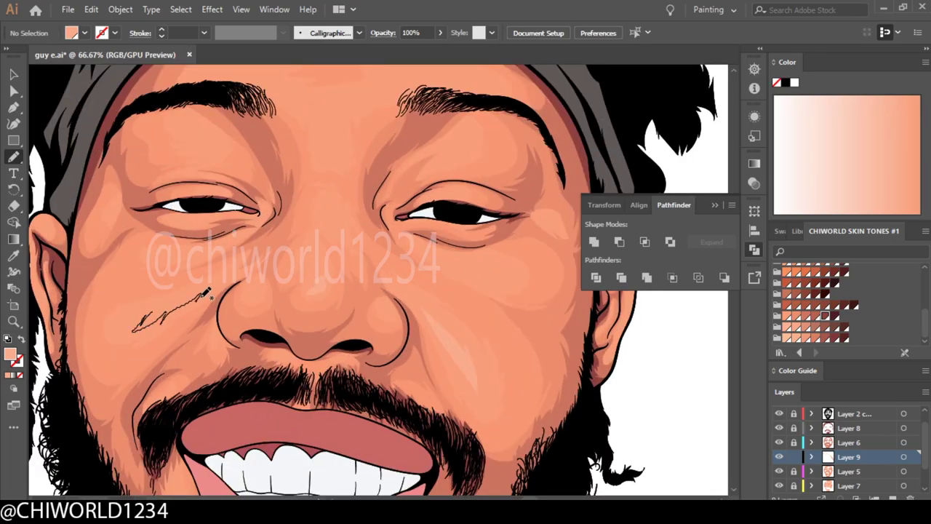
- Finish the light highlight stroke across the forehead
scroll(470, 446, "down", 3)
scroll(494, 374, "down", 2)
scroll(385, 339, "up", 2)
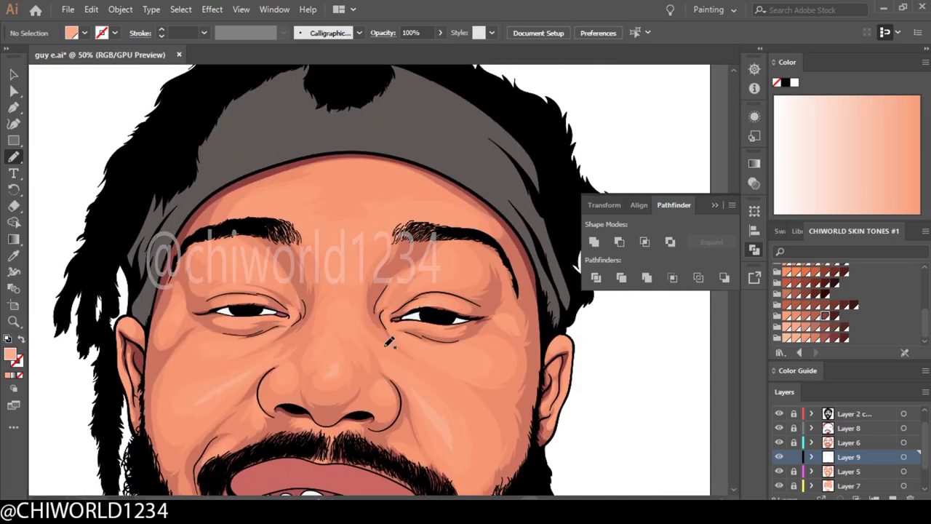
scroll(295, 384, "up", 1)
scroll(295, 384, "up", 1)
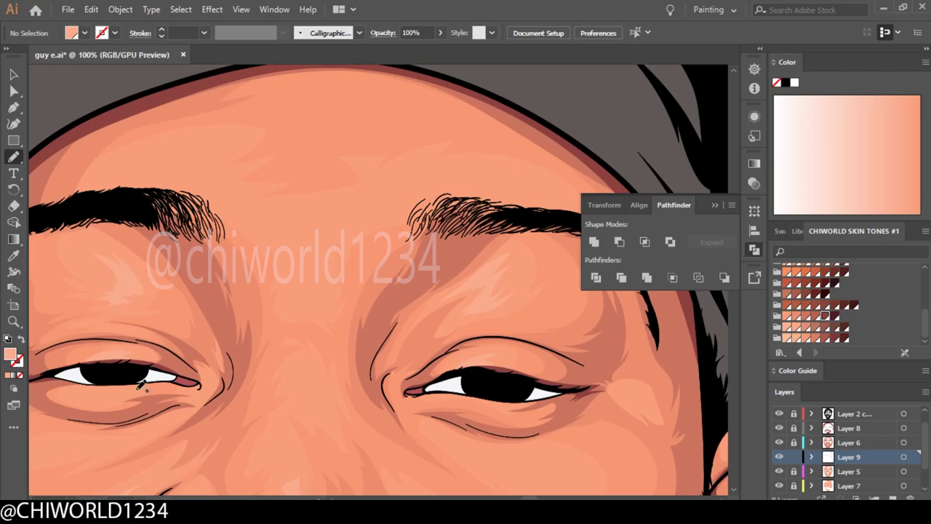
left_click_drag(304, 291, 405, 204)
scroll(582, 454, "down", 4)
scroll(582, 453, "up", 1)
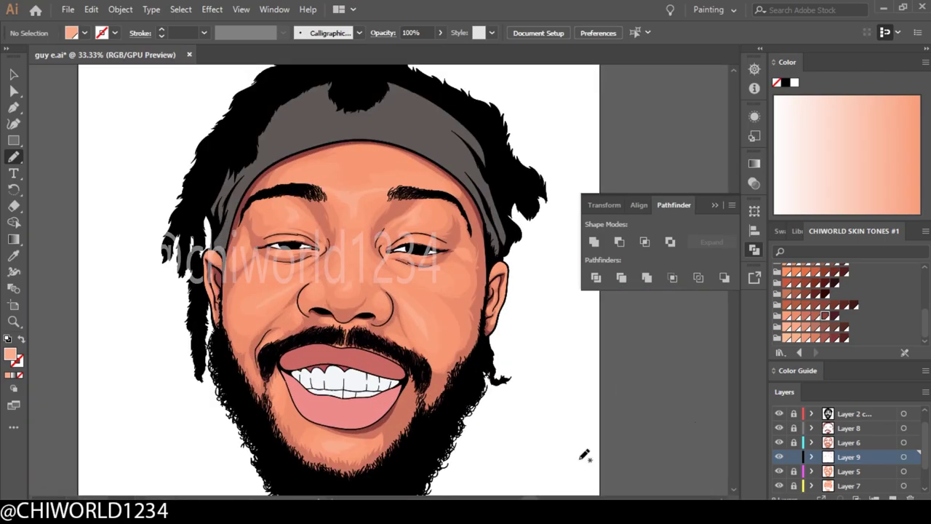
scroll(586, 453, "up", 1)
scroll(260, 114, "down", 3)
- Add Layer 10 and choose a darker fill colour for eyelid shading
key("ctrl+l")
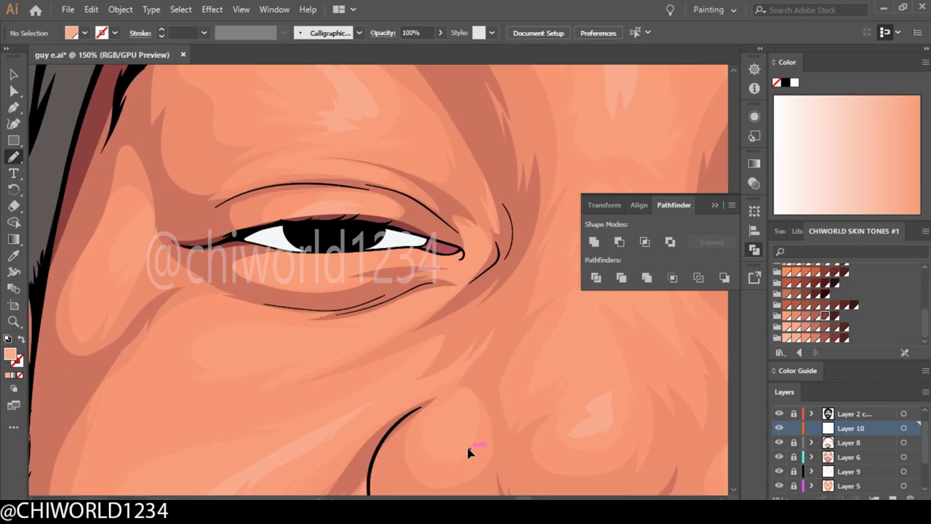
scroll(291, 269, "up", 4)
double_click(10, 355)
left_click(609, 172)
scroll(291, 291, "up", 1)
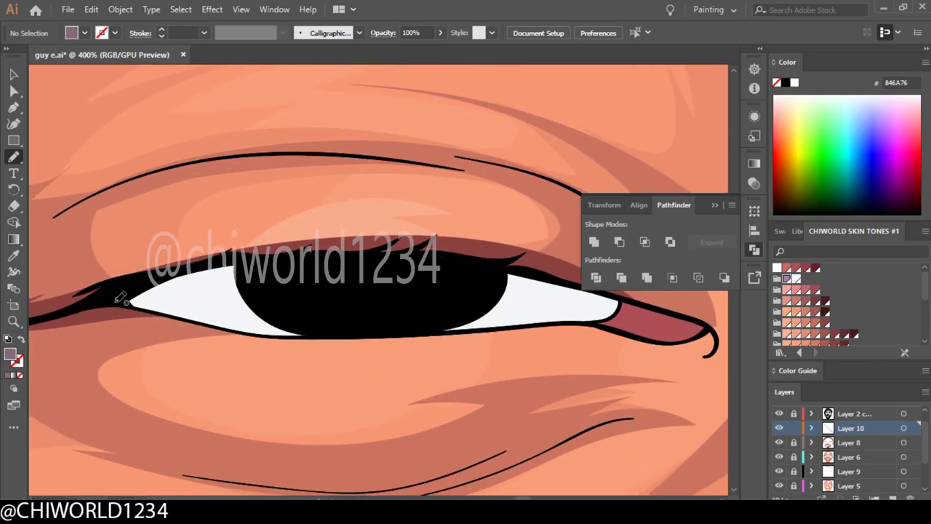
- Draw two shadow shapes along the lower eyelid
left_click_drag(116, 298, 560, 322)
scroll(378, 305, "up", 2)
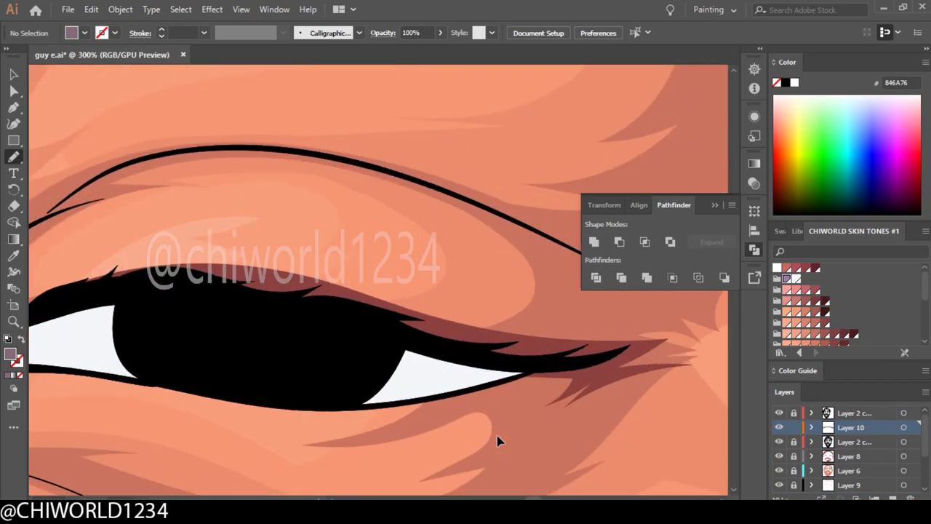
scroll(378, 305, "left", 3)
left_click_drag(663, 369, 448, 344)
scroll(655, 364, "down", 3)
scroll(639, 402, "down", 5)
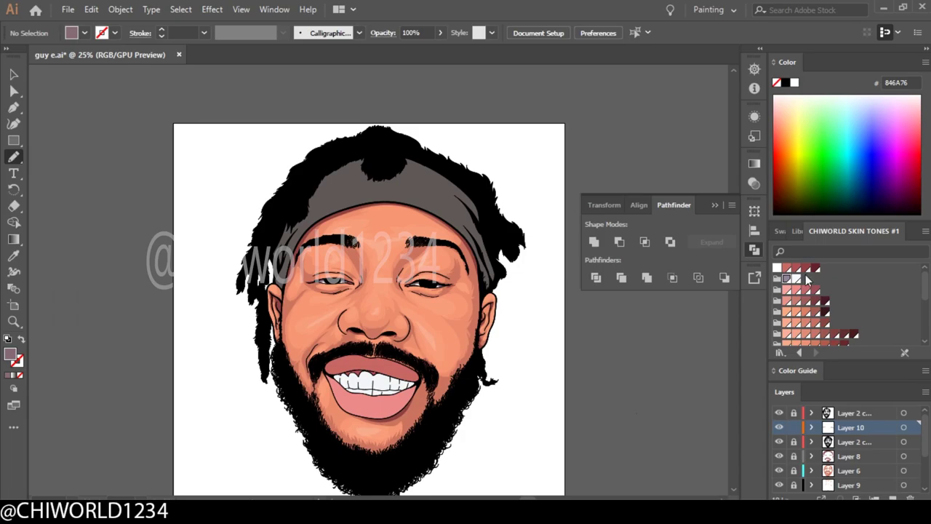
- Paint a deep red shadow shape on the upper lip
left_click(806, 268)
scroll(375, 385, "up", 3)
scroll(374, 386, "up", 2)
left_click_drag(54, 313, 114, 347)
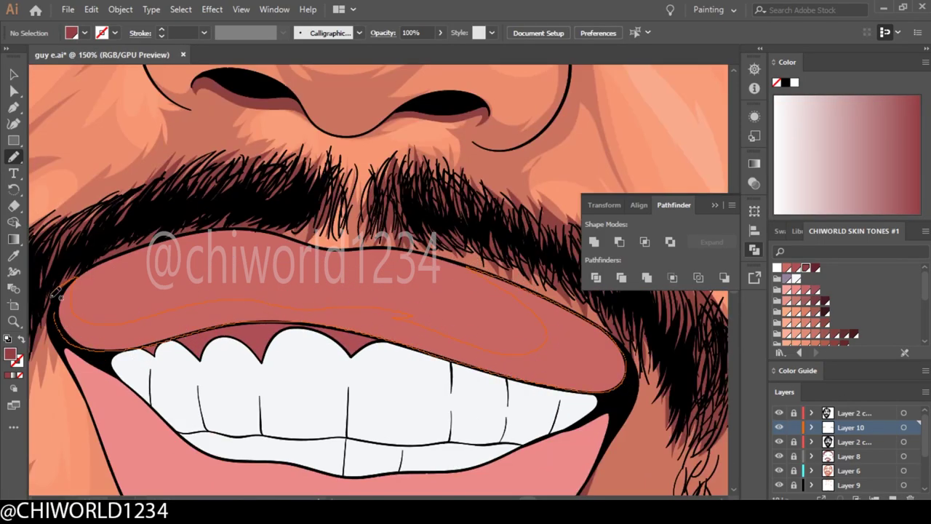
left_click_drag(56, 294, 57, 295)
scroll(383, 442, "up", 1)
scroll(384, 442, "left", 3)
scroll(581, 389, "down", 5)
scroll(581, 389, "up", 5)
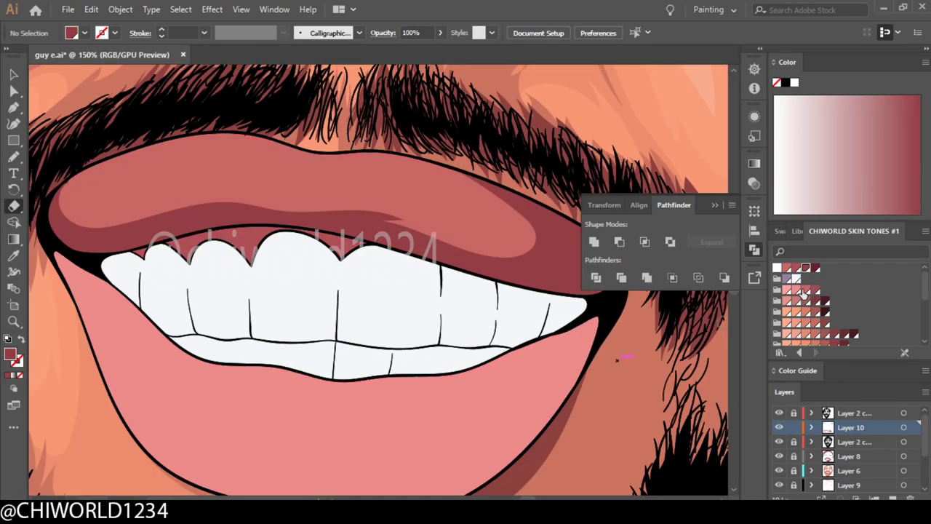
- Switch to a pinkish red fill and shade the lower lip
left_click(806, 290)
key("n")
scroll(574, 291, "up", 1)
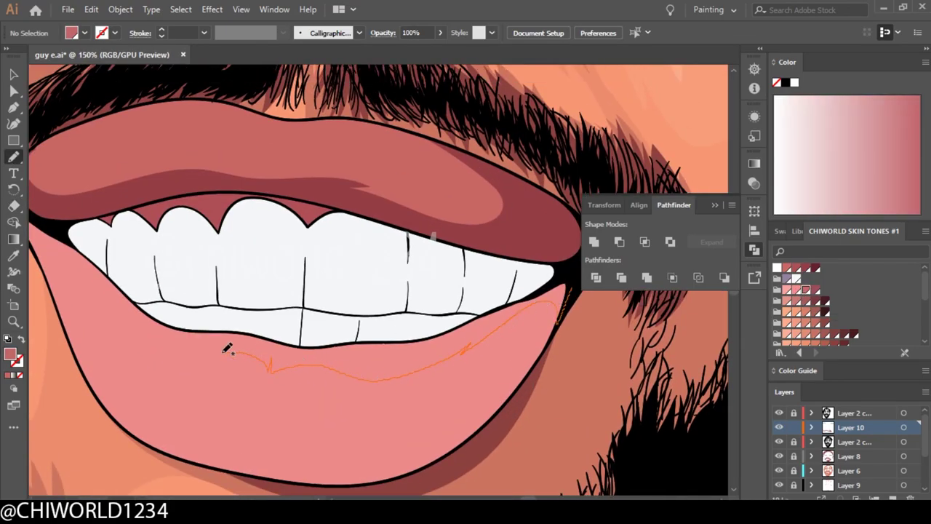
left_click_drag(582, 278, 580, 281)
scroll(480, 400, "up", 2)
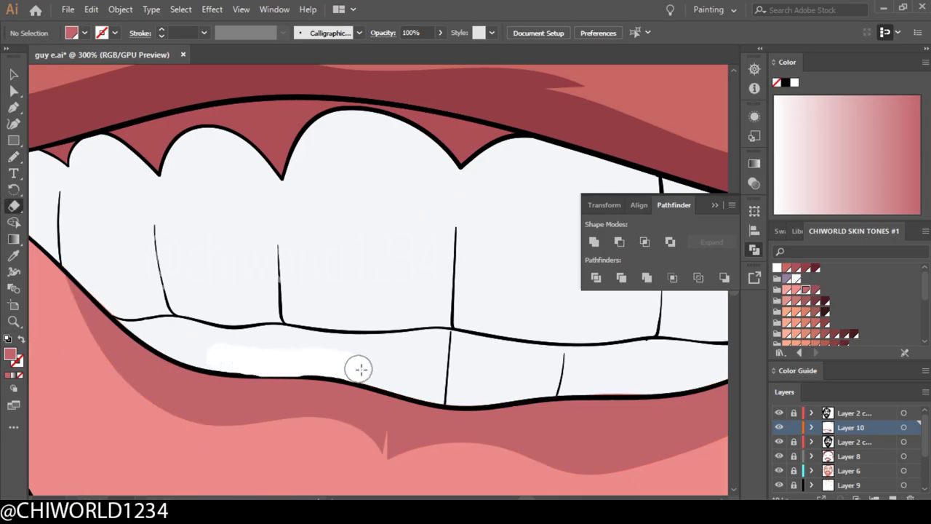
scroll(360, 368, "left", 3)
- Add another shadow along the lower lip's edge
scroll(429, 410, "down", 4)
scroll(521, 457, "up", 2)
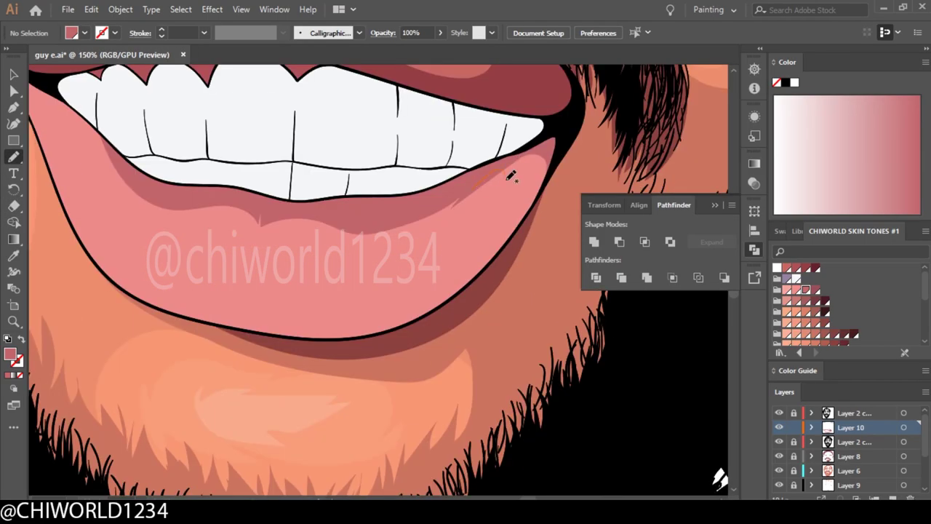
left_click_drag(422, 302, 430, 318)
scroll(430, 318, "down", 3)
scroll(385, 322, "up", 4)
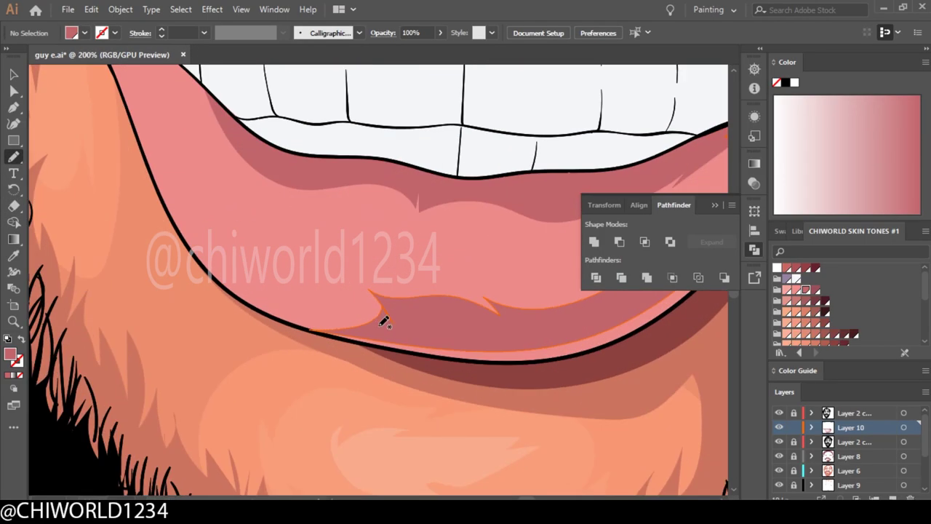
scroll(561, 390, "down", 4)
scroll(537, 357, "up", 3)
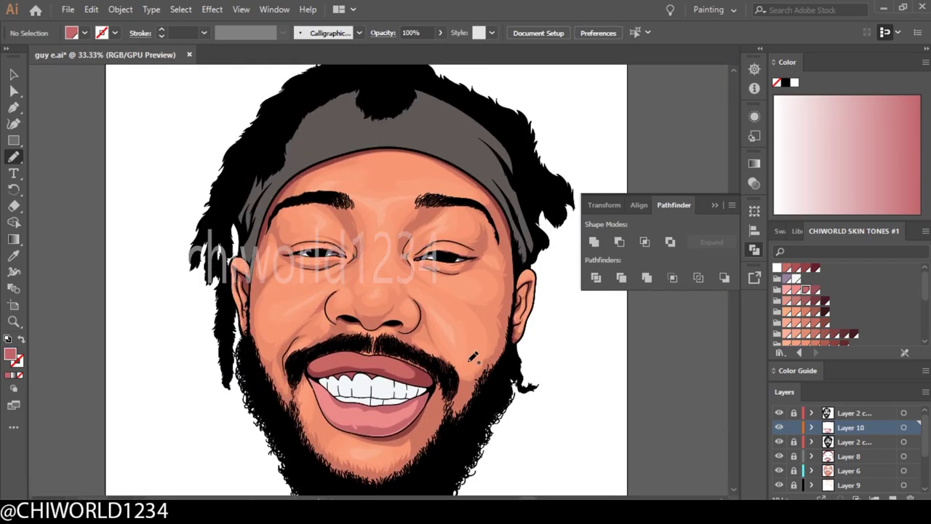
- Set the fill to darker grey 443E3C and draw a shadow shape around the hair bun
key("i")
double_click(10, 355)
left_click(611, 173)
key("n")
scroll(451, 164, "up", 1)
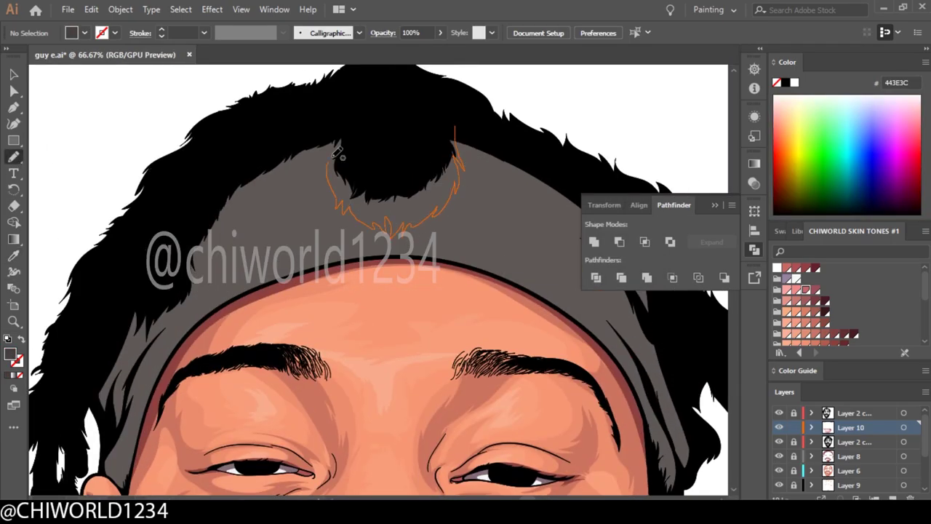
left_click_drag(337, 153, 391, 122)
- Recolour the bun shadow to 42393C and deselect it
key("v")
double_click(10, 354)
left_click(482, 183)
left_click(609, 172)
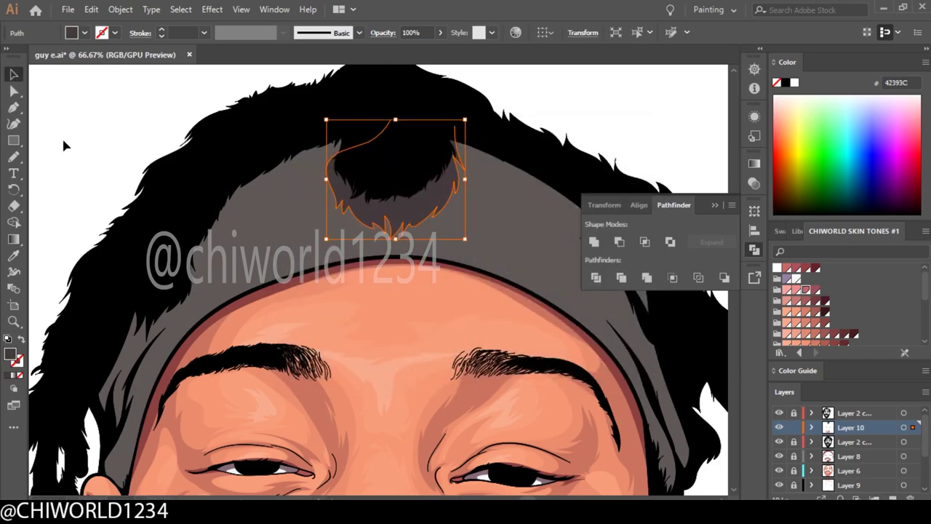
left_click(63, 145)
key("n")
- Draw 42393C hair-strand shadows across the headband, including one near the ear
scroll(175, 387, "left", 2)
scroll(175, 387, "down", 2)
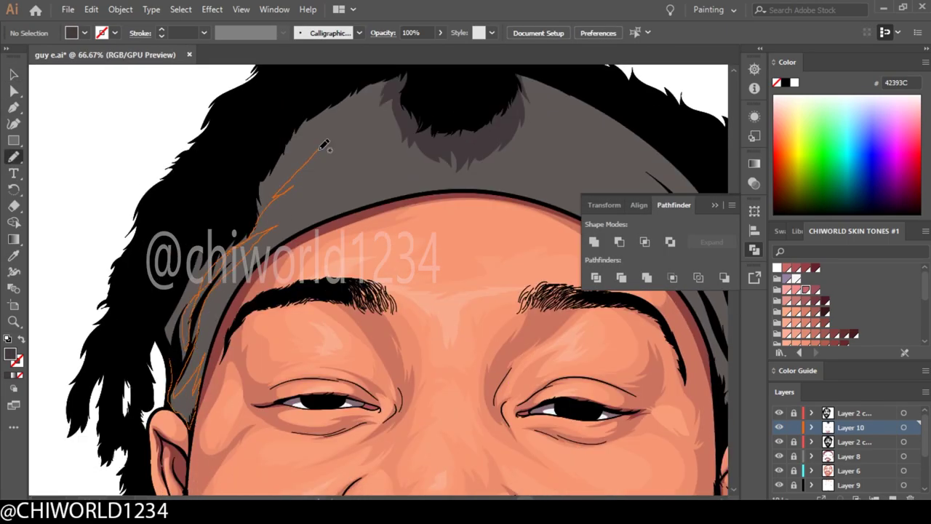
scroll(325, 146, "down", 1)
scroll(364, 384, "up", 4)
scroll(364, 385, "down", 4)
scroll(363, 384, "up", 2)
left_click_drag(208, 296, 277, 178)
left_click_drag(219, 225, 393, 124)
scroll(484, 408, "down", 5)
scroll(484, 408, "up", 4)
left_click_drag(331, 312, 353, 381)
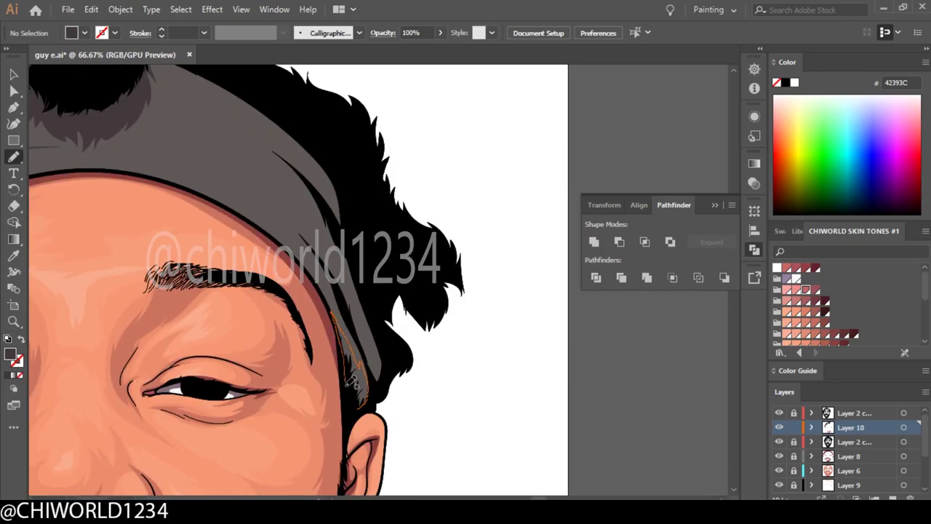
- Switch the fill to 282526 and draw a dark hair tuft on the headband
scroll(354, 323, "up", 3)
scroll(356, 447, "left", 4)
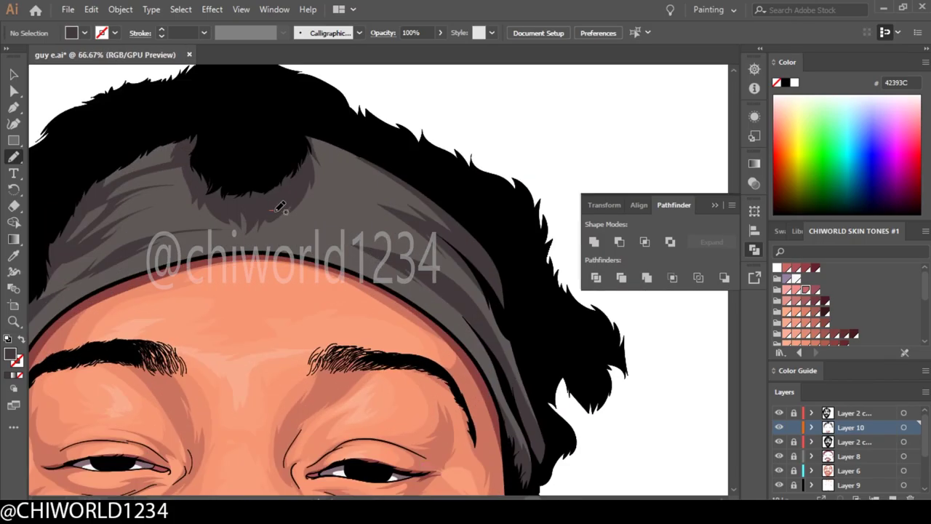
scroll(349, 247, "down", 4)
scroll(360, 263, "up", 4)
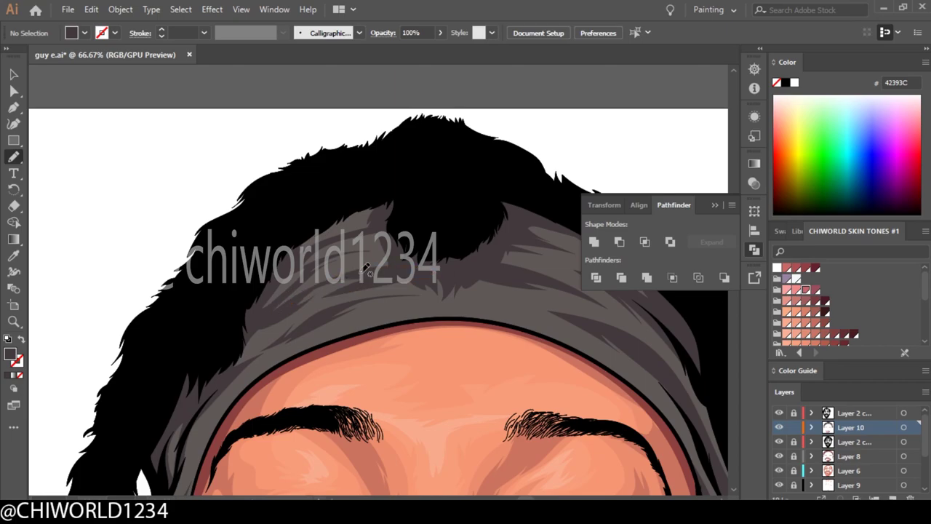
scroll(366, 269, "down", 1)
scroll(366, 269, "up", 3)
double_click(10, 354)
left_click(608, 169)
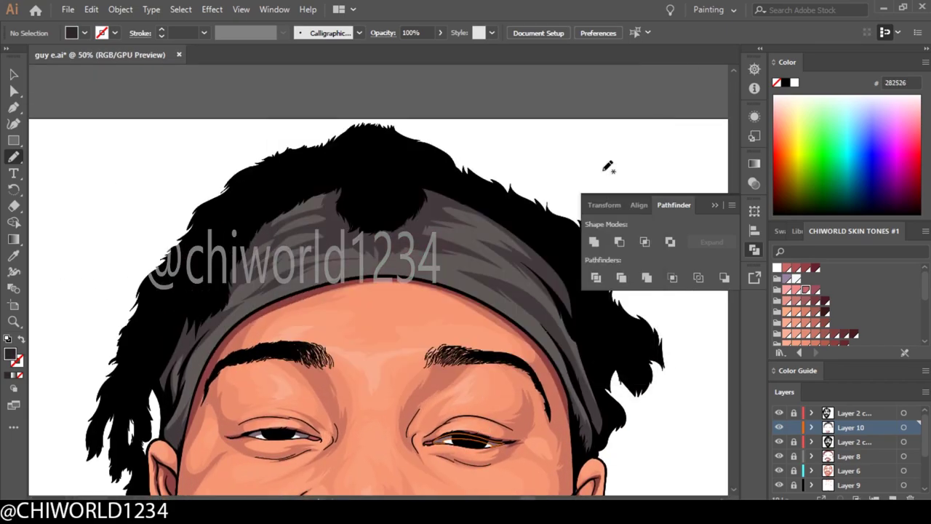
left_click_drag(367, 180, 368, 182)
scroll(553, 306, "down", 1)
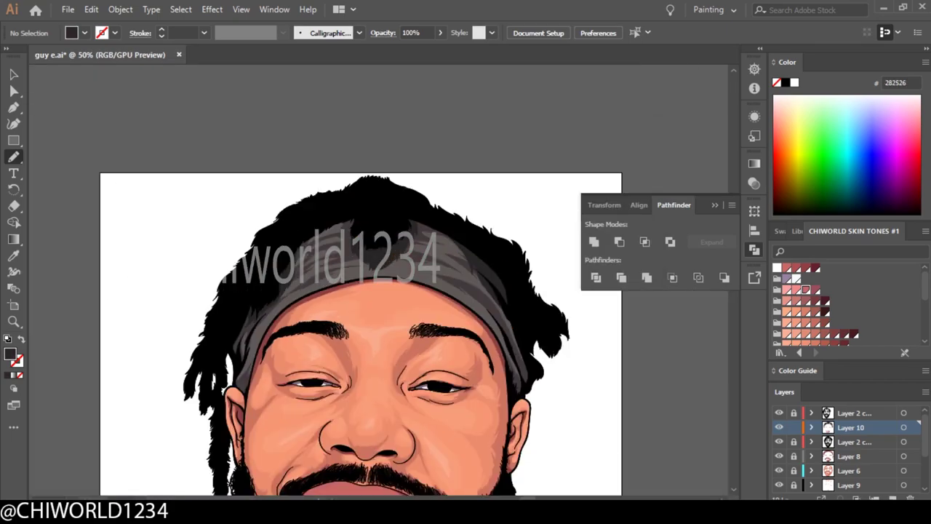
scroll(560, 408, "down", 3)
- Add a new layer for the grill texture with a grey A59BA8 fill
key("ctrl+l")
scroll(330, 368, "up", 5)
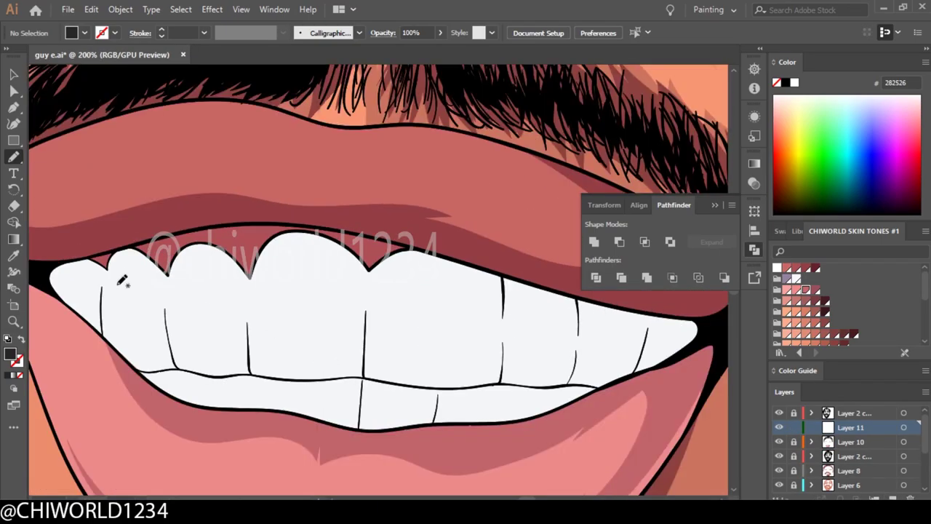
double_click(10, 355)
left_click(612, 173)
key("n")
scroll(342, 386, "up", 2)
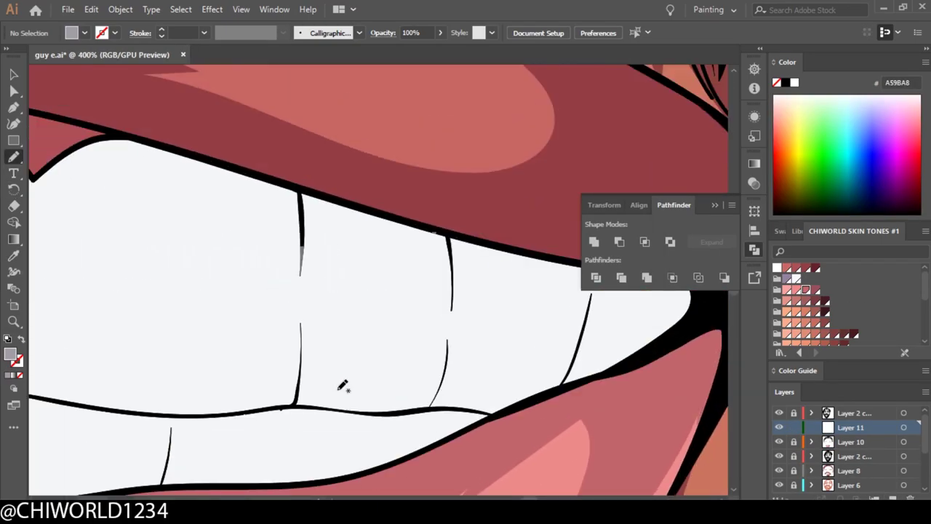
- Draw grey scalloped texture shapes across the first few teeth and a back tooth
left_click_drag(357, 315, 320, 393)
left_click_drag(385, 291, 408, 371)
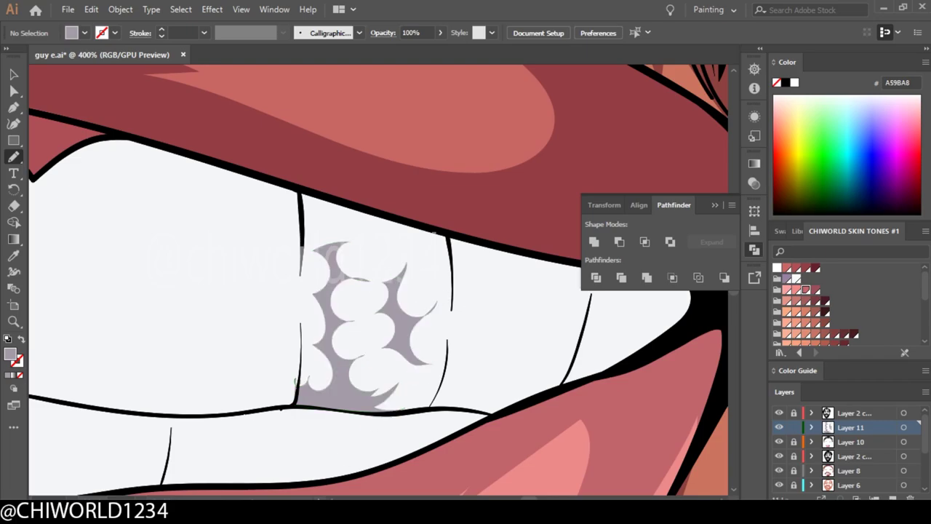
mouse_move(393, 244)
left_mouse_down()
mouse_move(333, 251)
mouse_move(348, 243)
left_mouse_up()
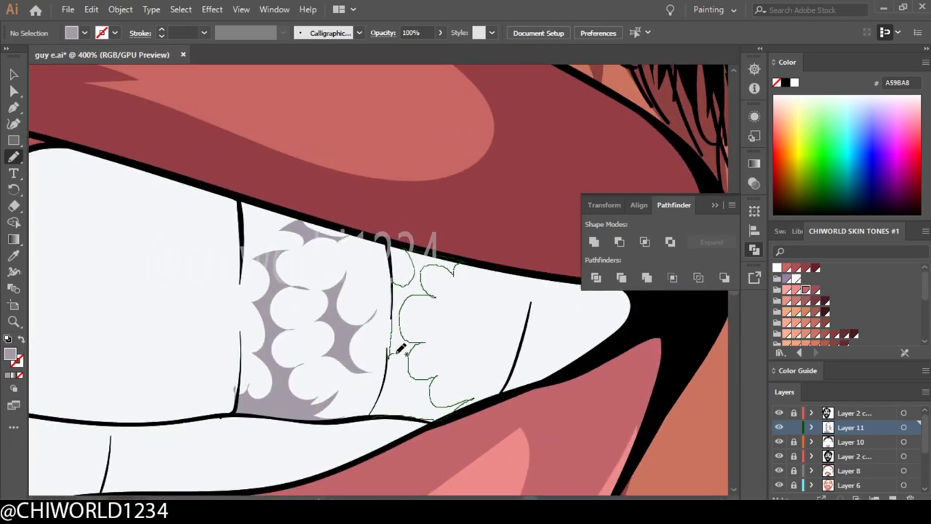
left_click_drag(397, 350, 393, 356)
left_click_drag(447, 313, 497, 304)
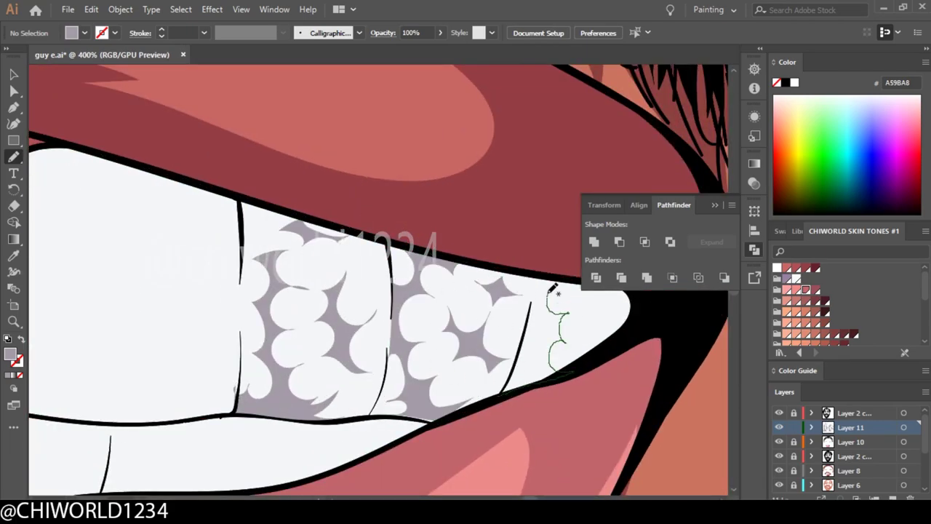
scroll(552, 289, "down", 3)
scroll(536, 405, "up", 2)
left_click_drag(566, 362, 515, 315)
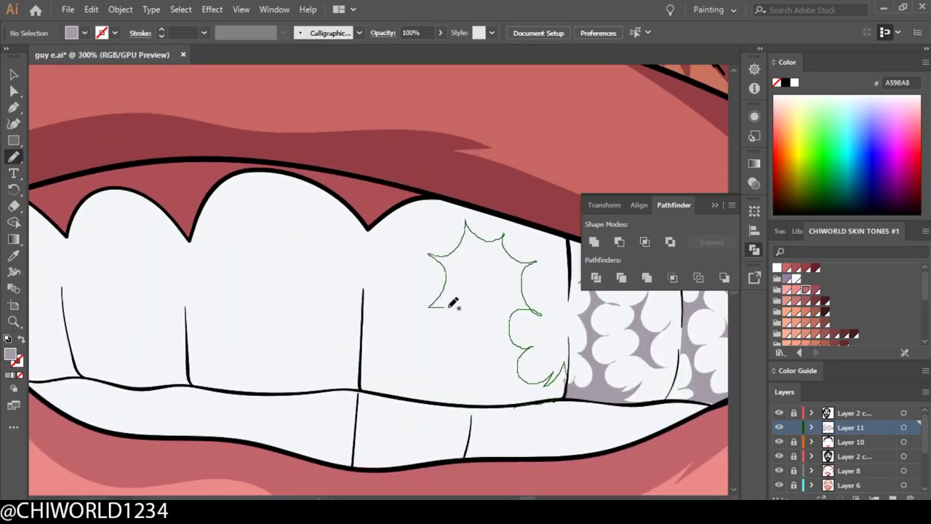
left_click_drag(470, 392, 407, 367)
left_click_drag(395, 312, 360, 368)
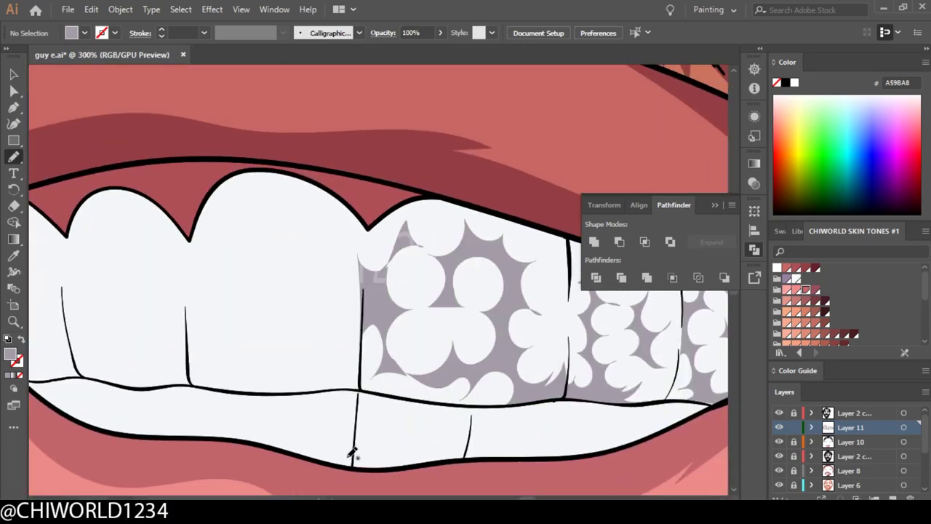
- Continue the scalloped grey texture across the front and lower teeth
scroll(351, 455, "down", 3)
scroll(373, 366, "up", 3)
mouse_move(357, 234)
left_mouse_down()
mouse_move(381, 260)
mouse_move(291, 395)
mouse_move(237, 363)
left_mouse_up()
scroll(519, 479, "down", 5)
scroll(348, 279, "up", 5)
mouse_move(454, 411)
left_mouse_down()
mouse_move(493, 378)
mouse_move(452, 409)
left_mouse_up()
left_click_drag(386, 411, 376, 314)
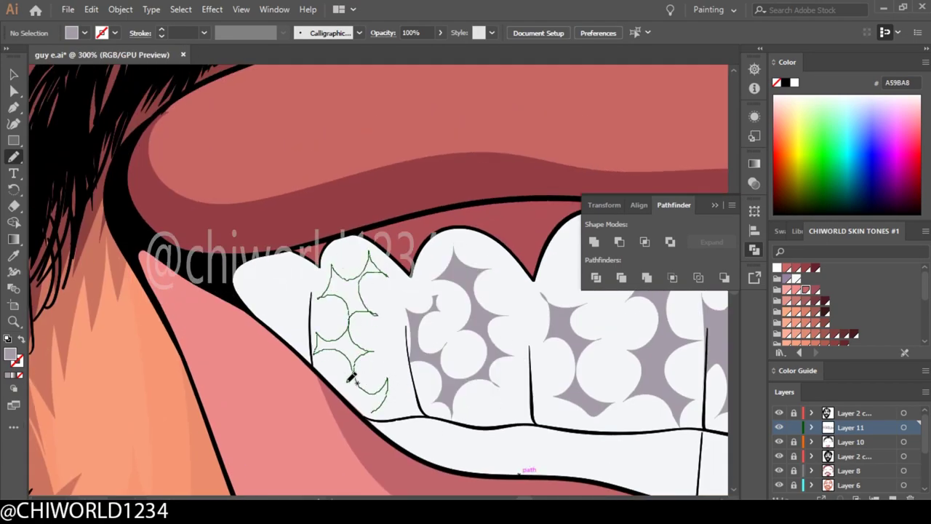
left_click_drag(350, 376, 348, 380)
left_click_drag(291, 334, 244, 266)
scroll(551, 429, "down", 3)
scroll(298, 342, "up", 2)
mouse_move(331, 386)
left_mouse_down()
mouse_move(298, 342)
mouse_move(305, 348)
left_mouse_up()
left_click_drag(215, 359, 242, 365)
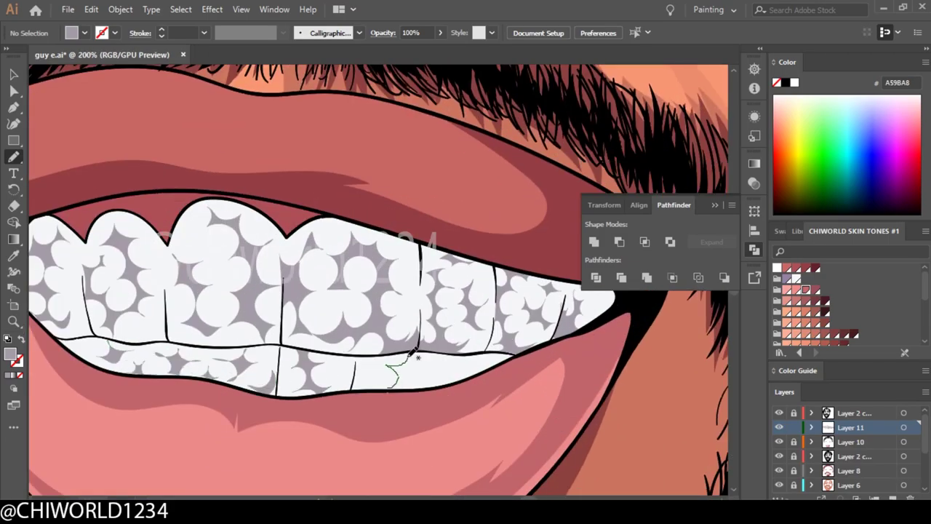
scroll(425, 437, "down", 4)
scroll(578, 409, "up", 2)
- Set colour to FFAE55, lock the teeth layer, add Layer 12, and swap fill/stroke
double_click(10, 354)
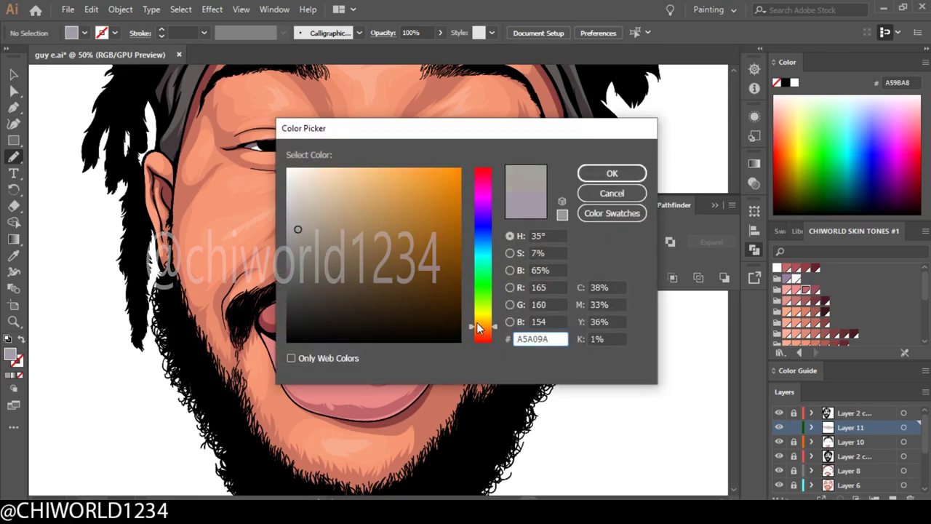
type("FFAE55")
key("Return")
left_click(794, 427)
key("ctrl+l")
scroll(357, 349, "down", 2)
scroll(356, 305, "up", 3)
key("shift+x")
- Paint orange FFAE55 lines along the gaps between the front teeth
left_click_drag(301, 243, 302, 324)
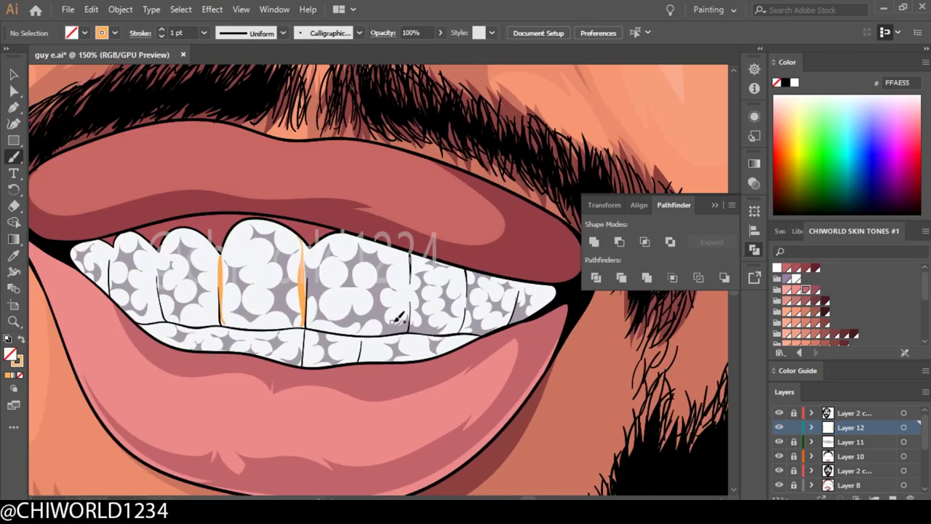
left_click_drag(398, 318, 396, 251)
scroll(374, 385, "down", 3)
scroll(361, 373, "up", 4)
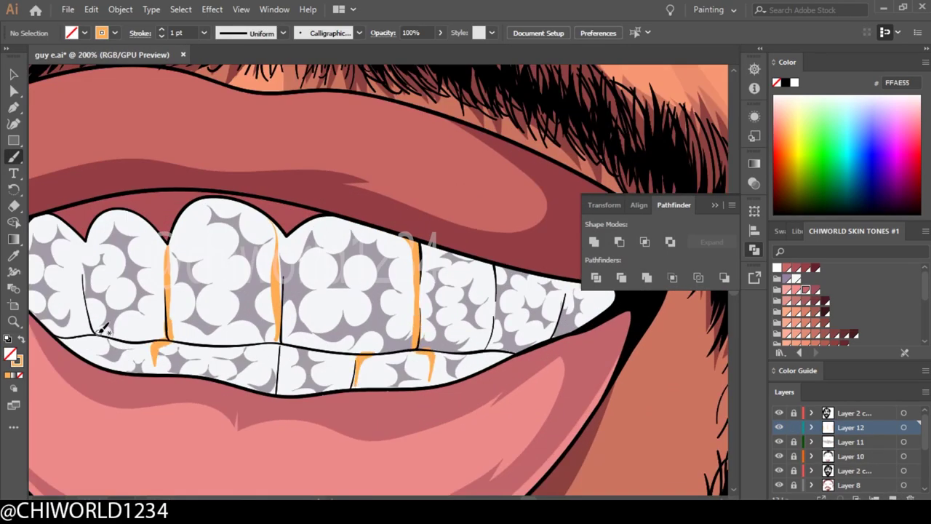
scroll(520, 343, "down", 1)
scroll(436, 349, "up", 1)
scroll(445, 396, "down", 5)
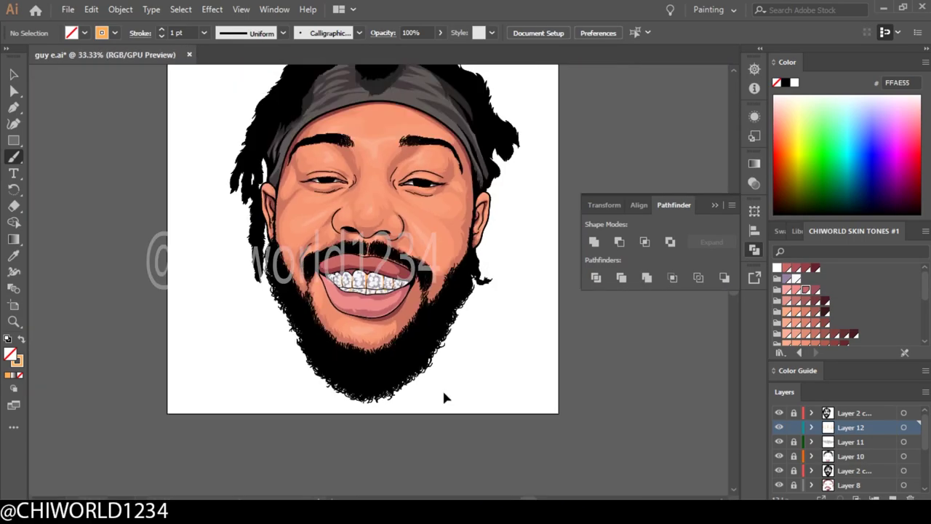
scroll(446, 396, "down", 1)
- Add a new layer and apply a swatch from the Neutrals gradient library
left_click(892, 498)
left_click(779, 352)
left_click(688, 316)
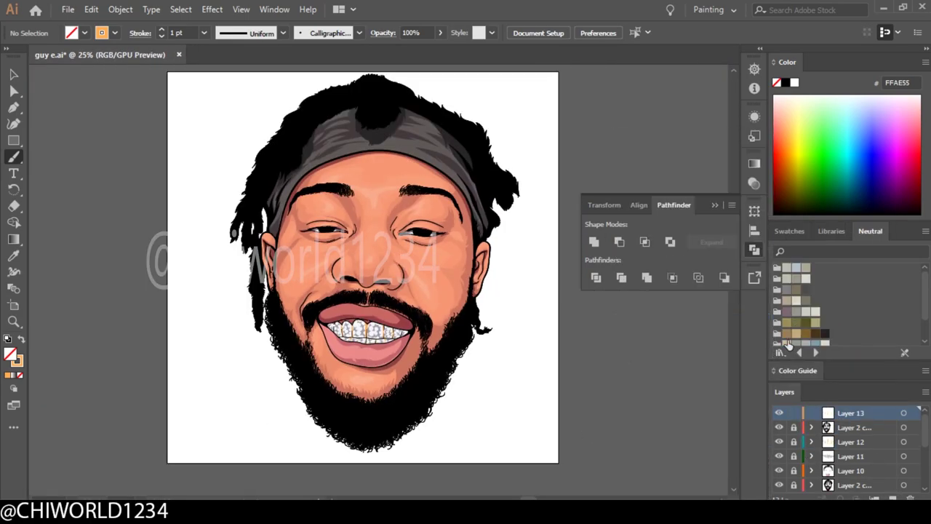
left_click(781, 352)
- Edit the gradient stops, setting the middle stop to a muted grey, and adjust the midpoint
left_click(786, 277)
double_click(711, 270)
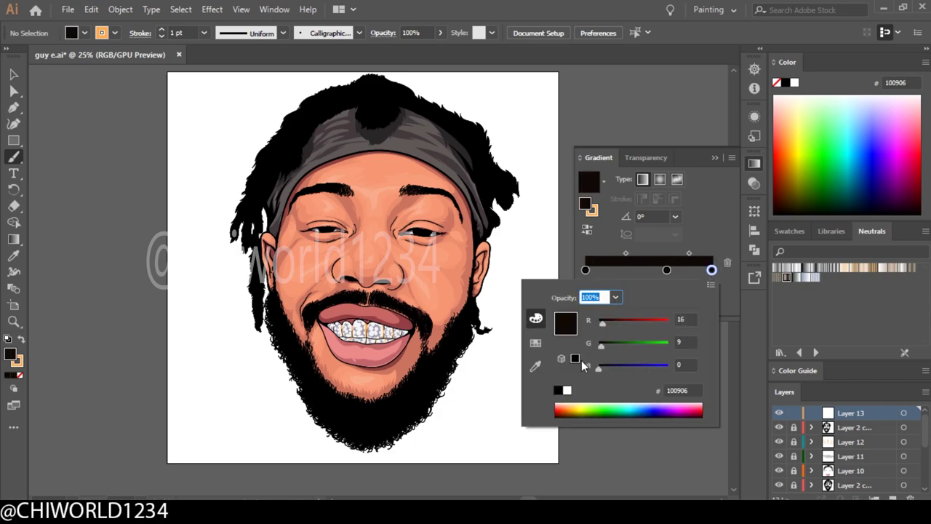
left_click(585, 270)
double_click(649, 270)
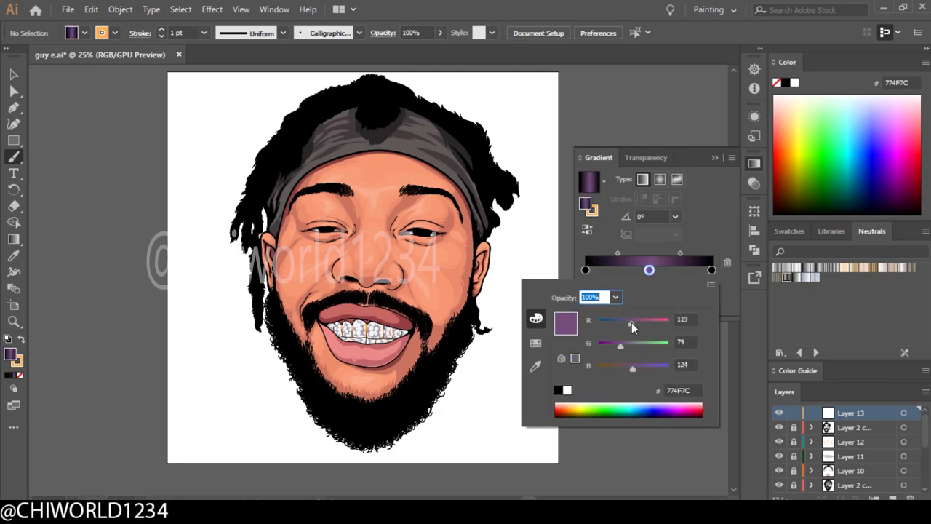
left_click_drag(634, 366, 624, 369)
left_click(617, 254)
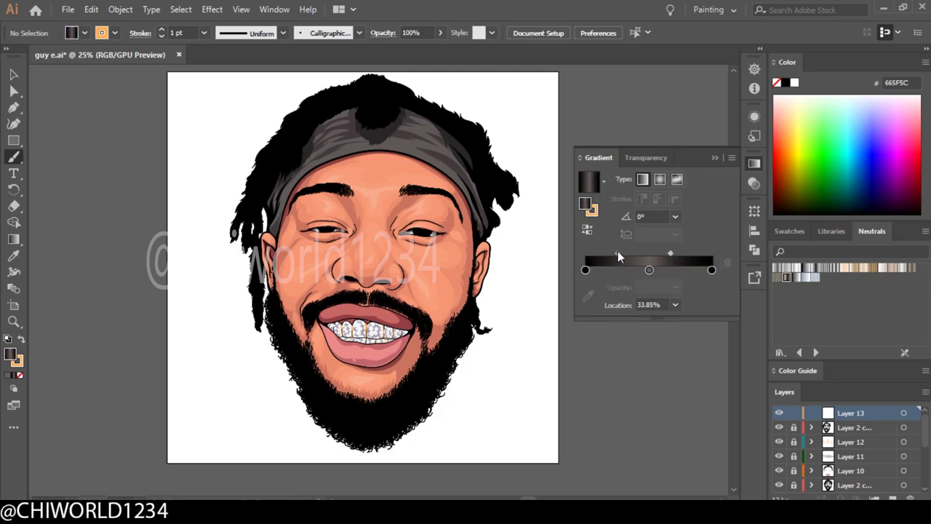
- With no fill, paint a gradient highlight strand on the top of the hair
key("slash")
key("ctrl+plus")
key("ctrl+plus")
key("ctrl+plus")
left_click_drag(415, 197, 383, 175)
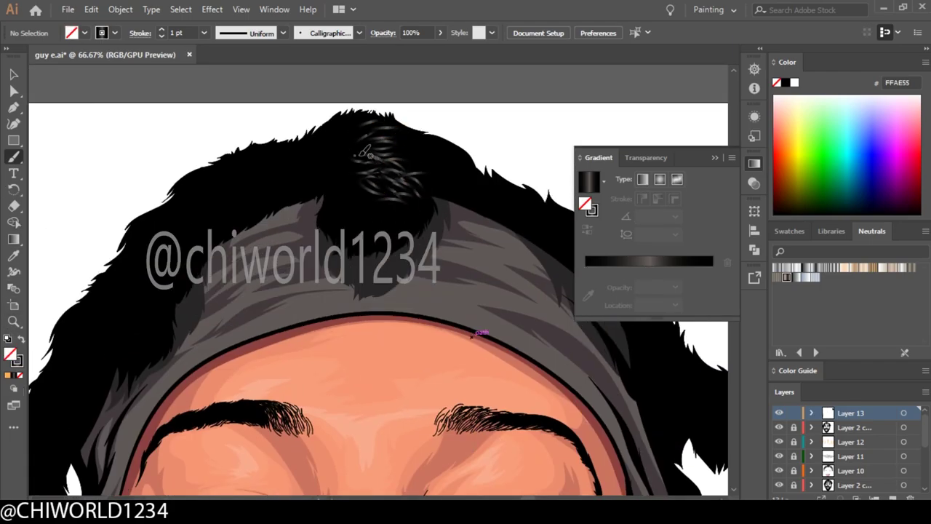
key("ctrl+minus")
scroll(328, 134, "up", 3)
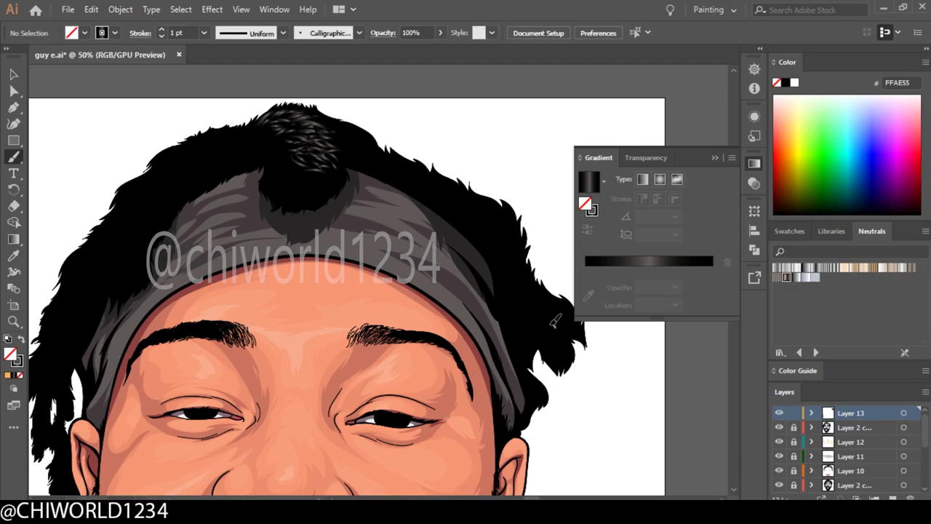
scroll(539, 396, "left", 3)
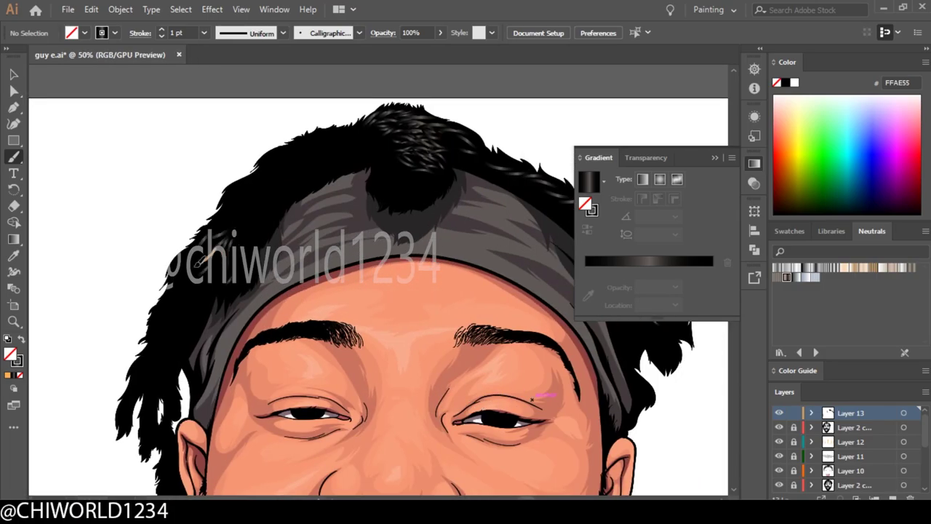
key("ctrl+minus")
key("ctrl+minus")
key("ctrl+plus")
key("ctrl+plus")
key("ctrl+plus")
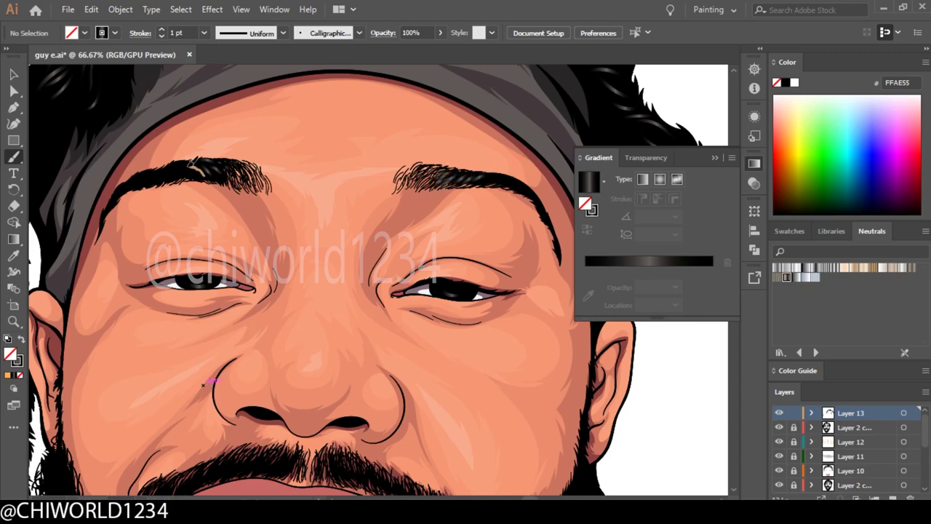
- Change the gradient angle of a beard strand and deselect it
key("ctrl+minus")
key("ctrl+plus")
key("ctrl+plus")
key("v")
left_click(466, 403)
left_click(638, 216)
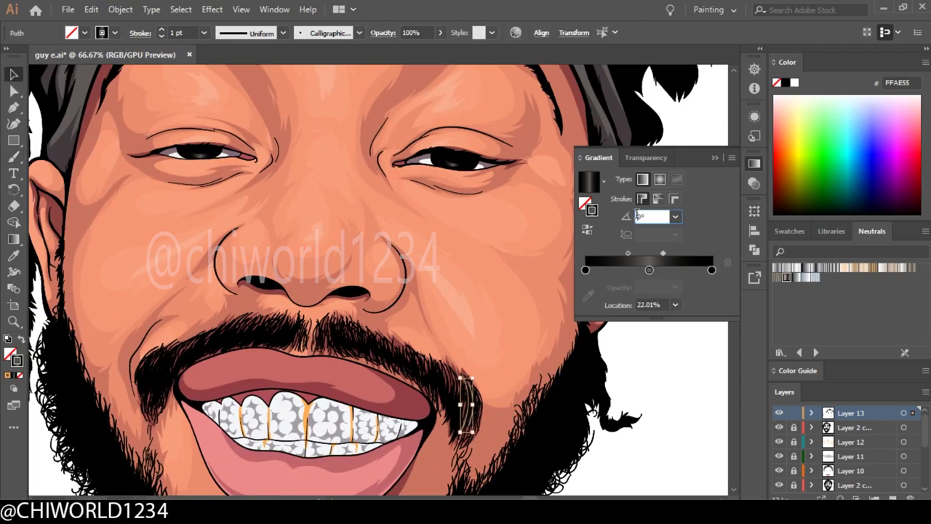
key("ctrl+shift+a")
key("b")
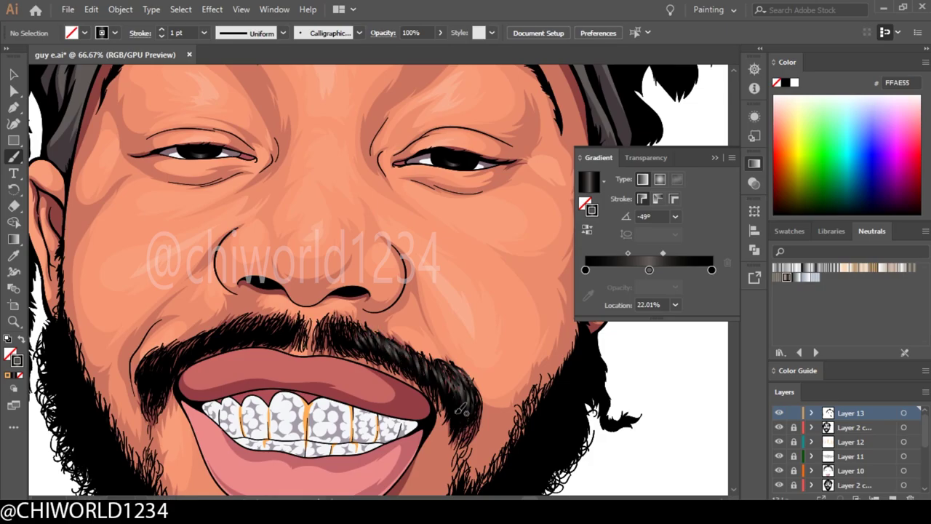
- Paint a gradient highlight strand into the lower beard
key("ctrl+minus")
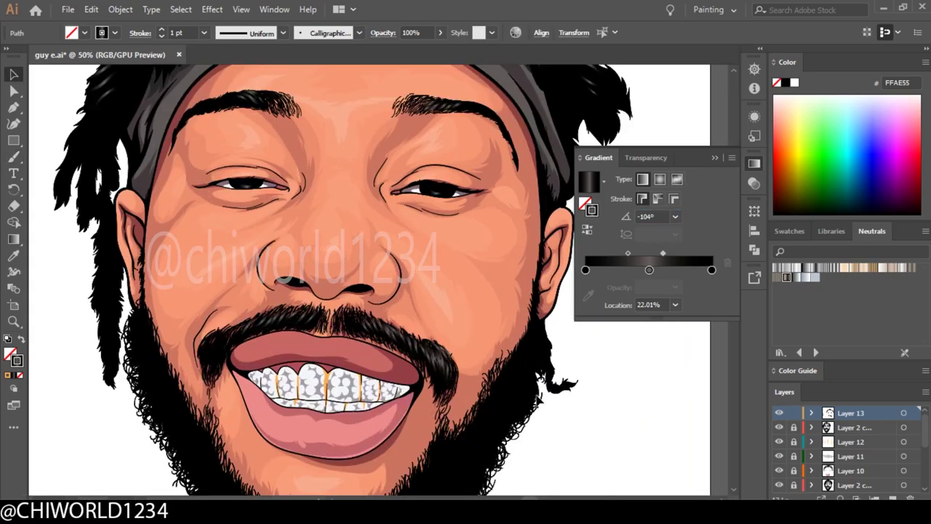
scroll(369, 280, "down", 3)
key("ctrl+minus")
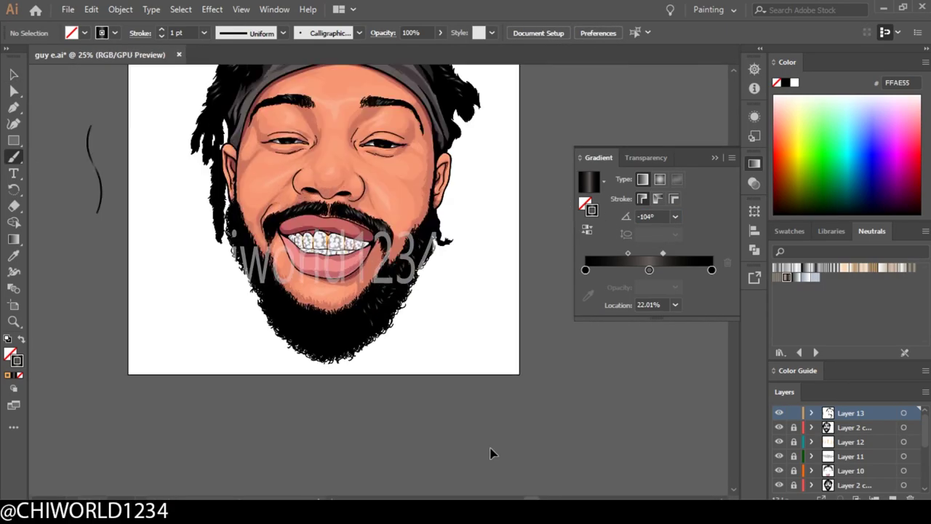
key("ctrl+plus")
key("ctrl+plus")
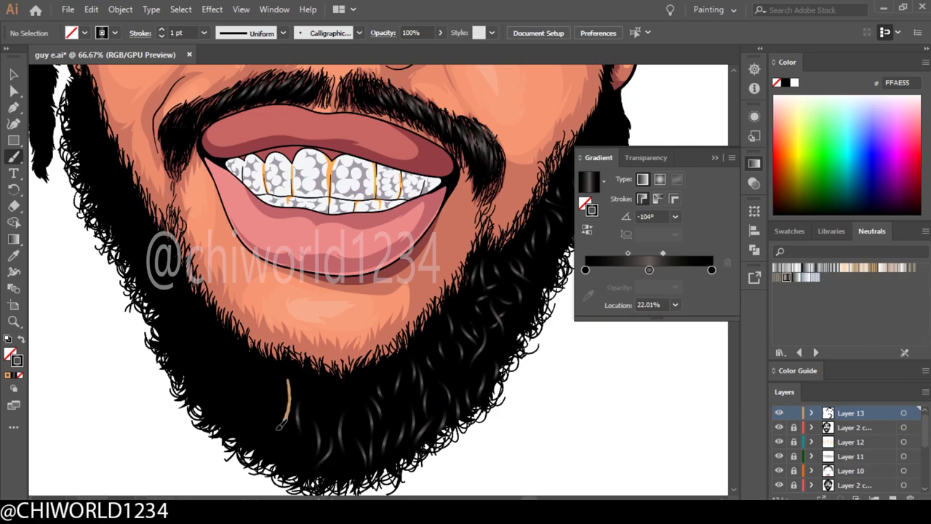
key("ctrl+minus")
key("ctrl+plus")
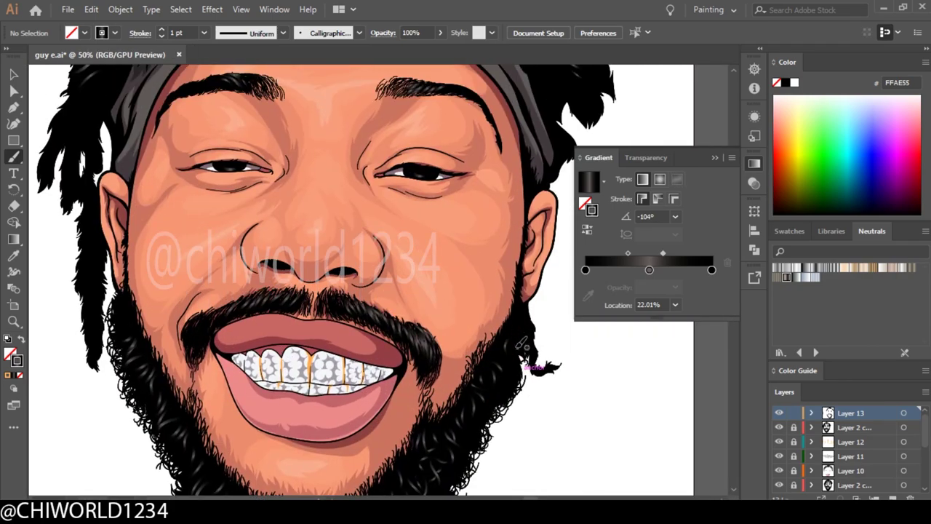
key("ctrl+minus")
key("ctrl+plus")
key("ctrl+plus")
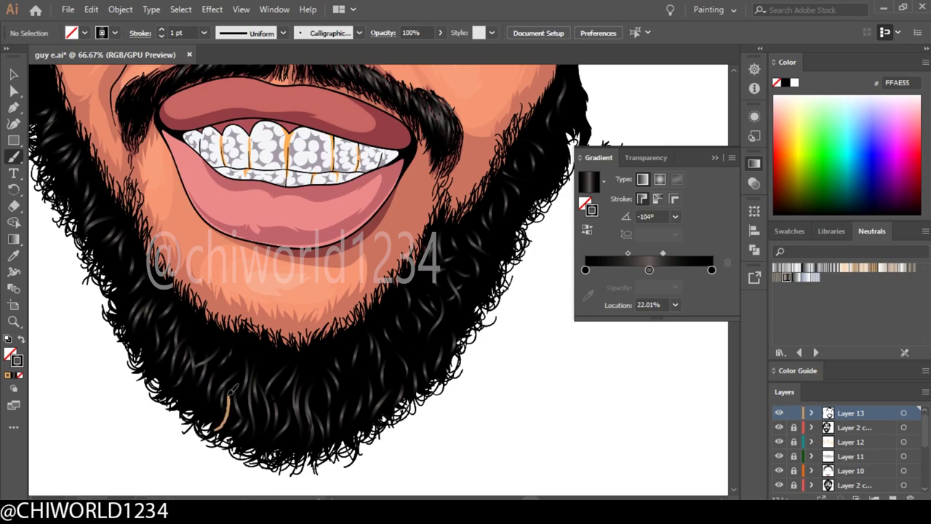
left_click_drag(315, 421, 317, 424)
key("ctrl+minus")
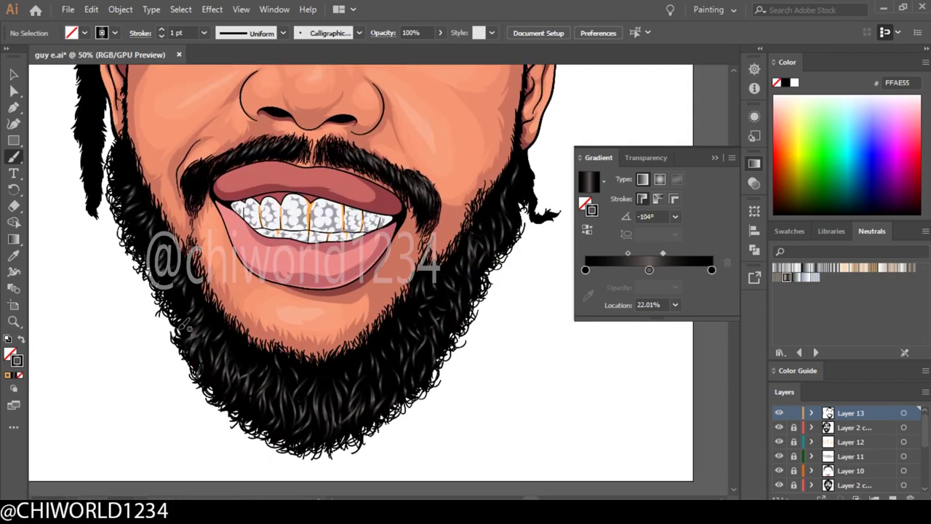
key("ctrl+minus")
key("ctrl+plus")
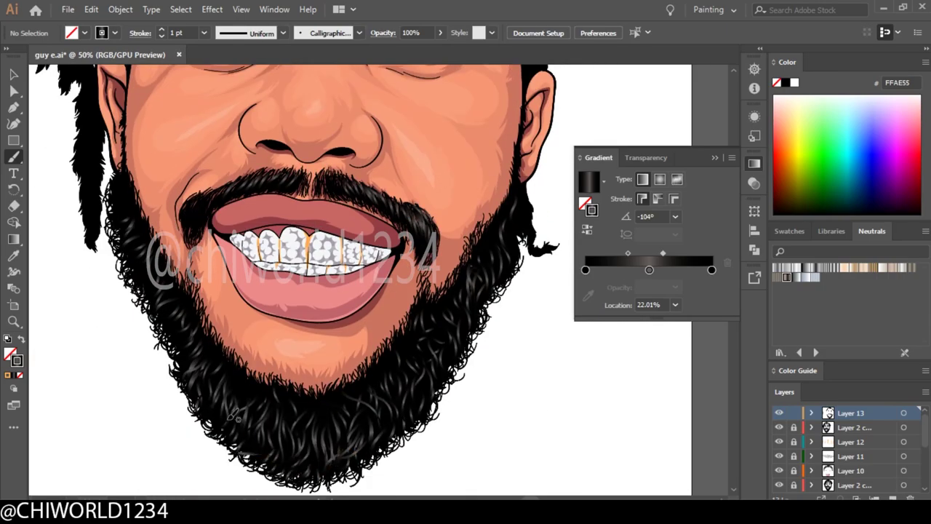
- Zoom out to view the whole finished portrait on the magenta background
key("ctrl+minus")
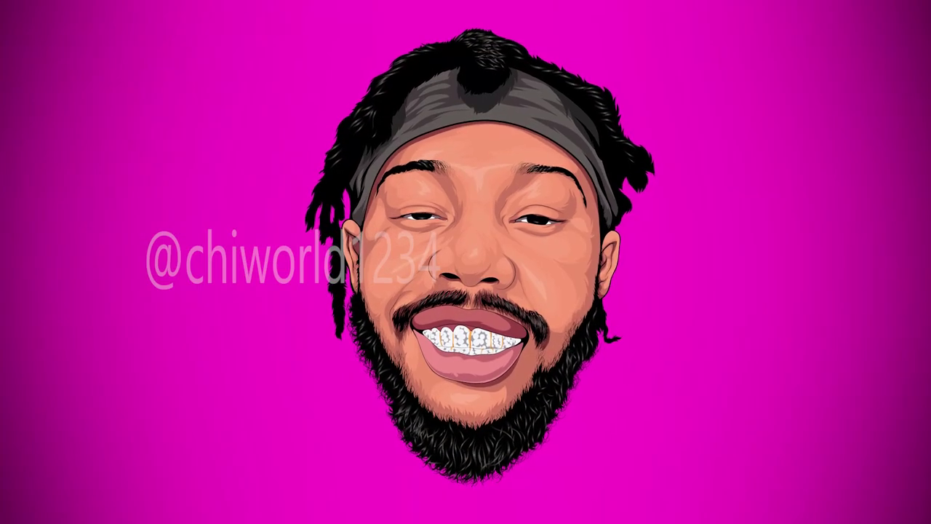